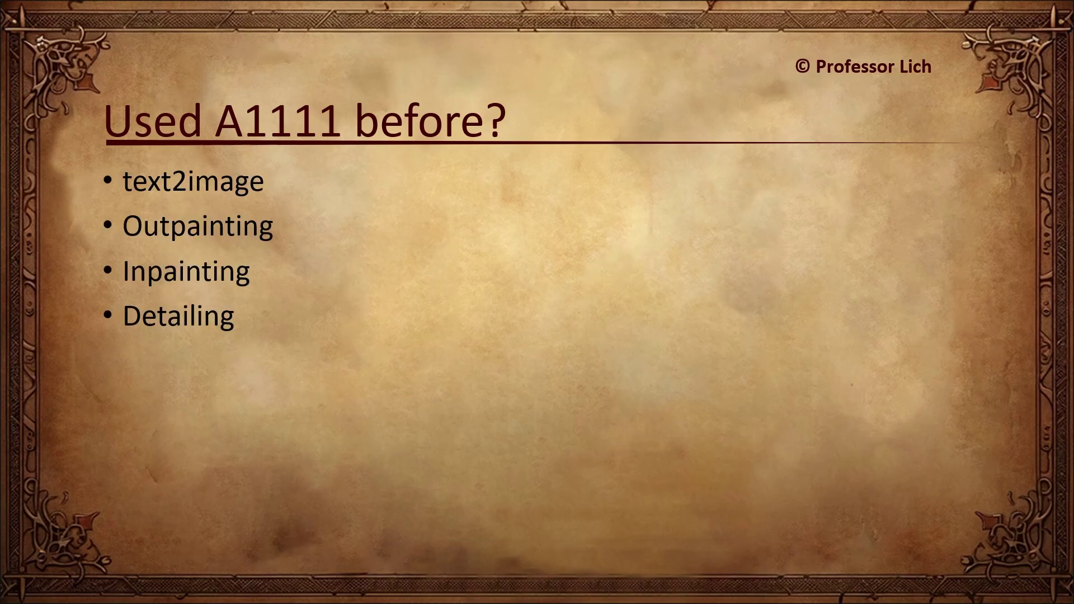
pyautogui.press('Right')
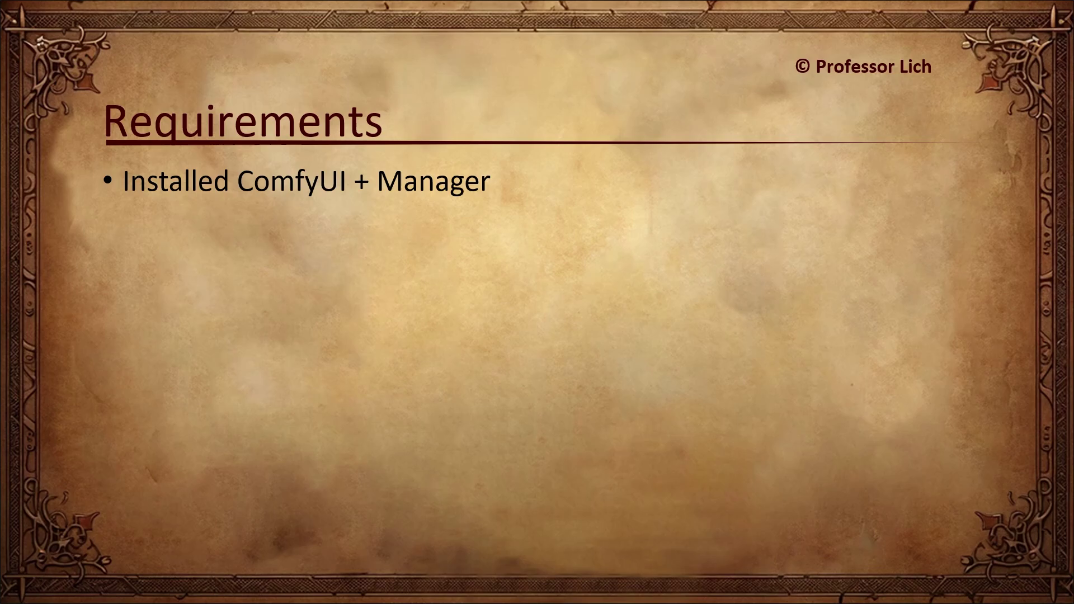
pyautogui.press('Right')
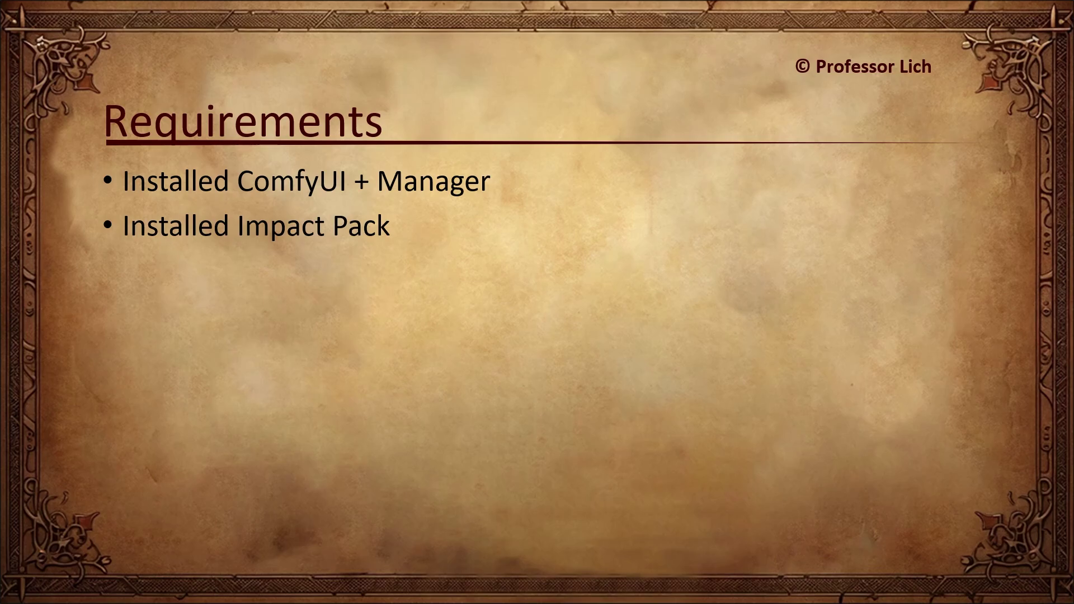
pyautogui.press('Right')
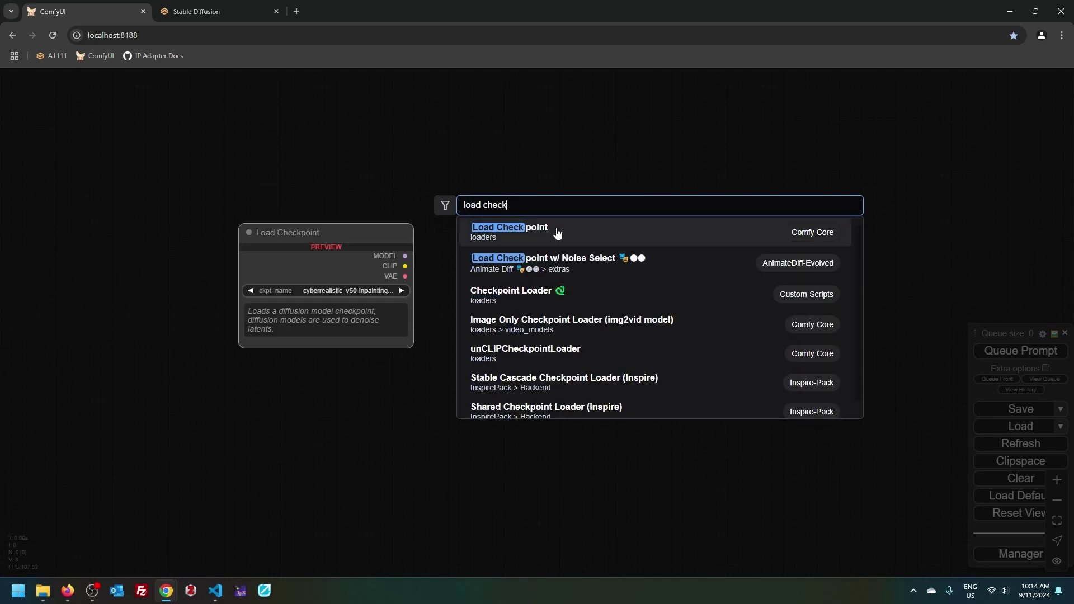
# Add a Load Checkpoint node to the canvas and set its checkpoint to cyberrealistic_v50.safetensors
pyautogui.click(556, 232)
pyautogui.click(158, 186)
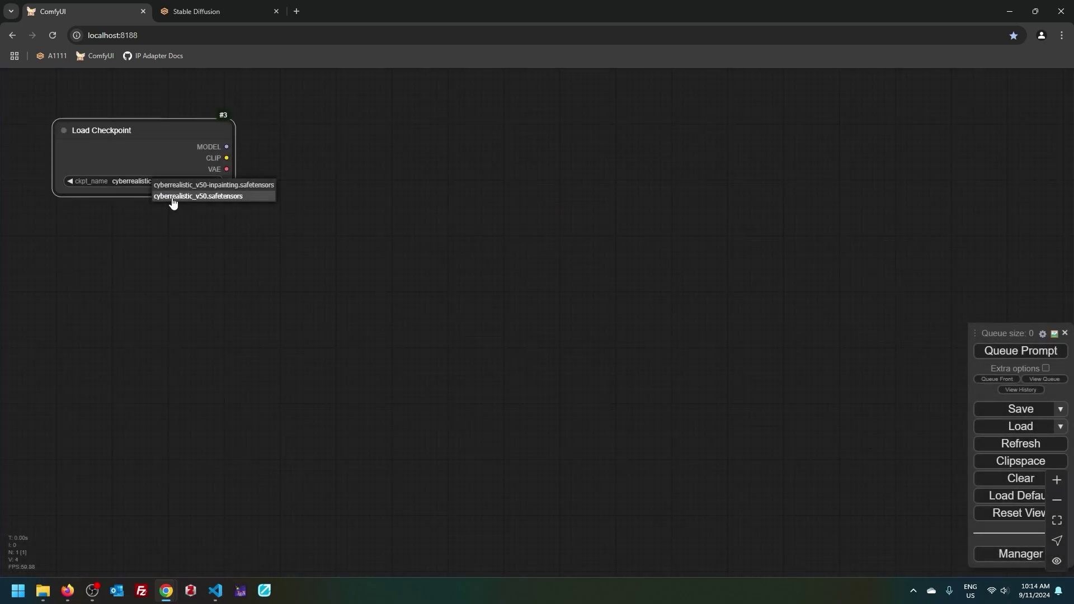
pyautogui.click(218, 197)
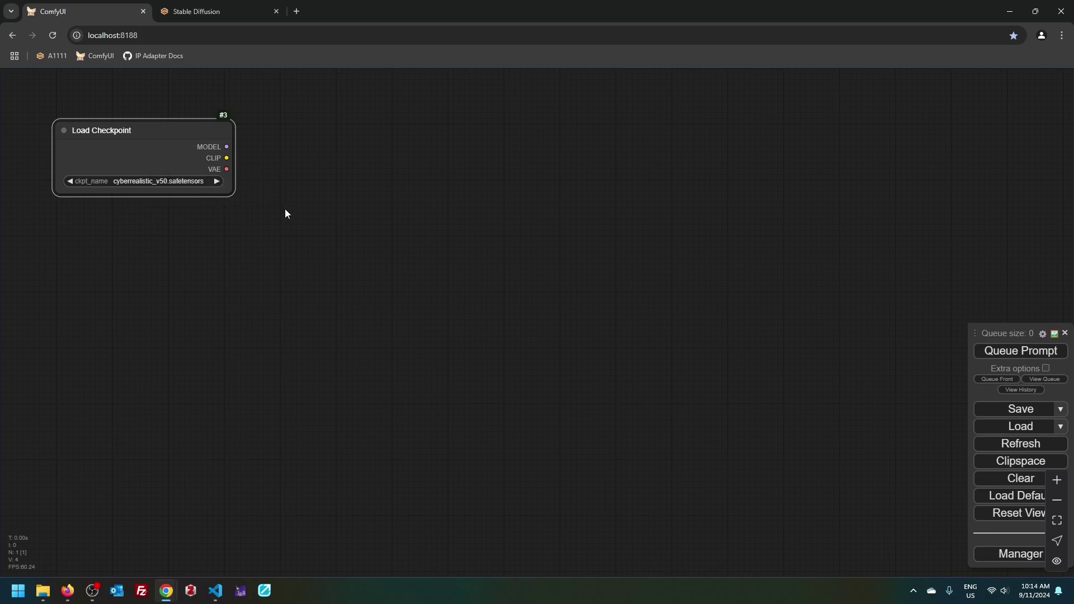
pyautogui.click(281, 211)
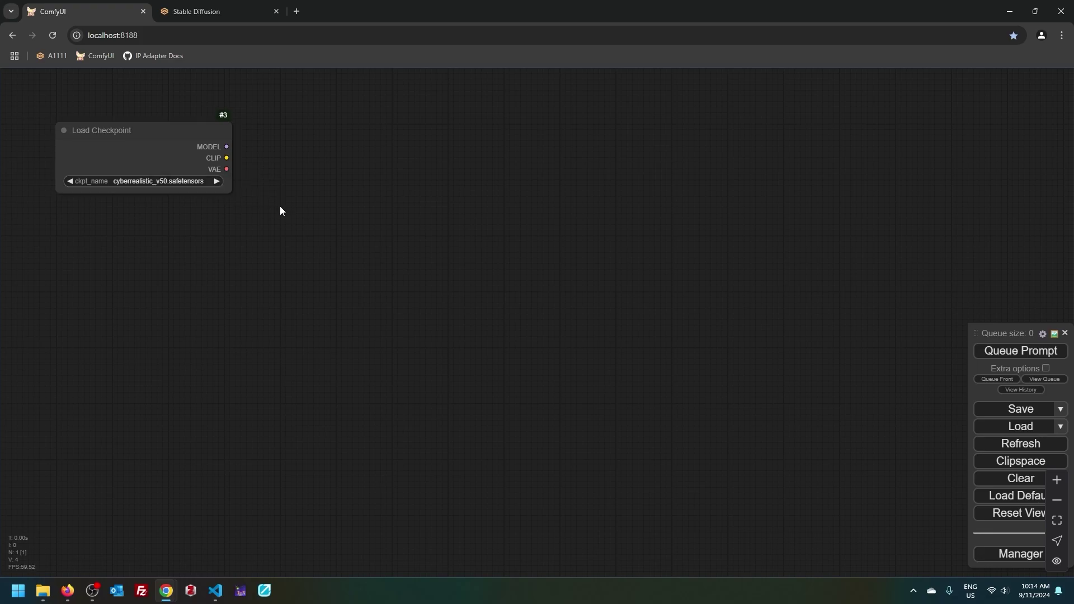
# Add a ToBasicPipe node and connect the checkpoint's MODEL, CLIP and VAE outputs to its model, clip and vae inputs
pyautogui.doubleClick(452, 147)
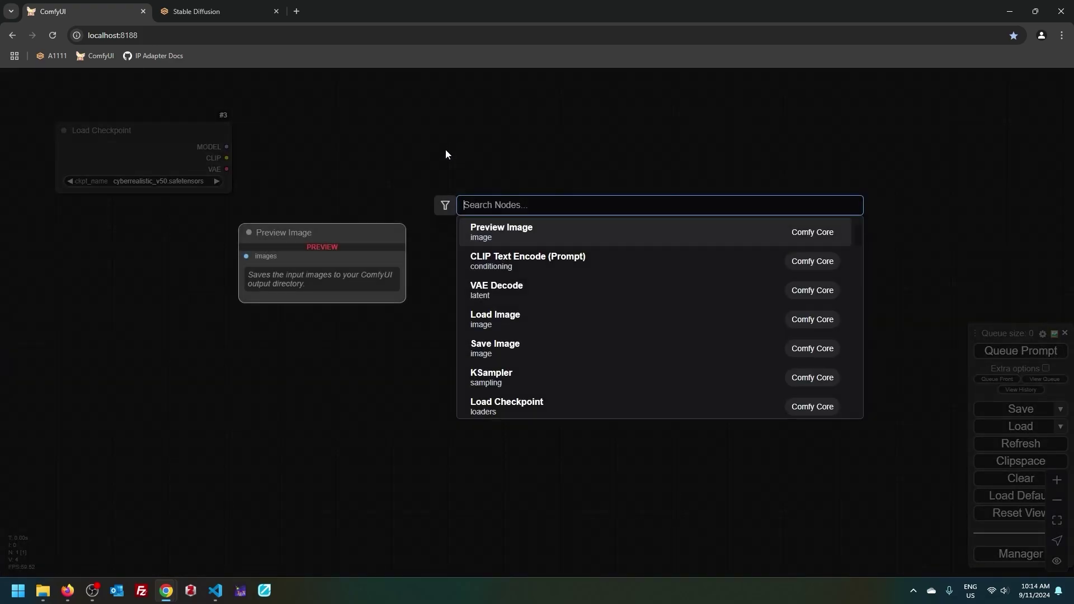
pyautogui.write('tob')
pyautogui.click(507, 238)
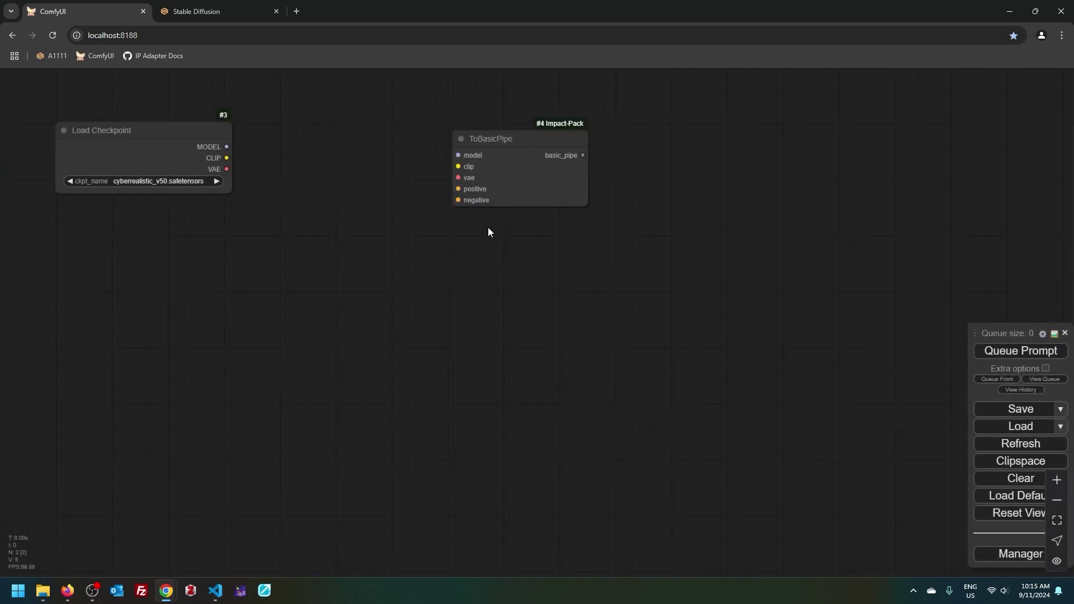
pyautogui.moveTo(226, 147); pyautogui.dragTo(458, 155)
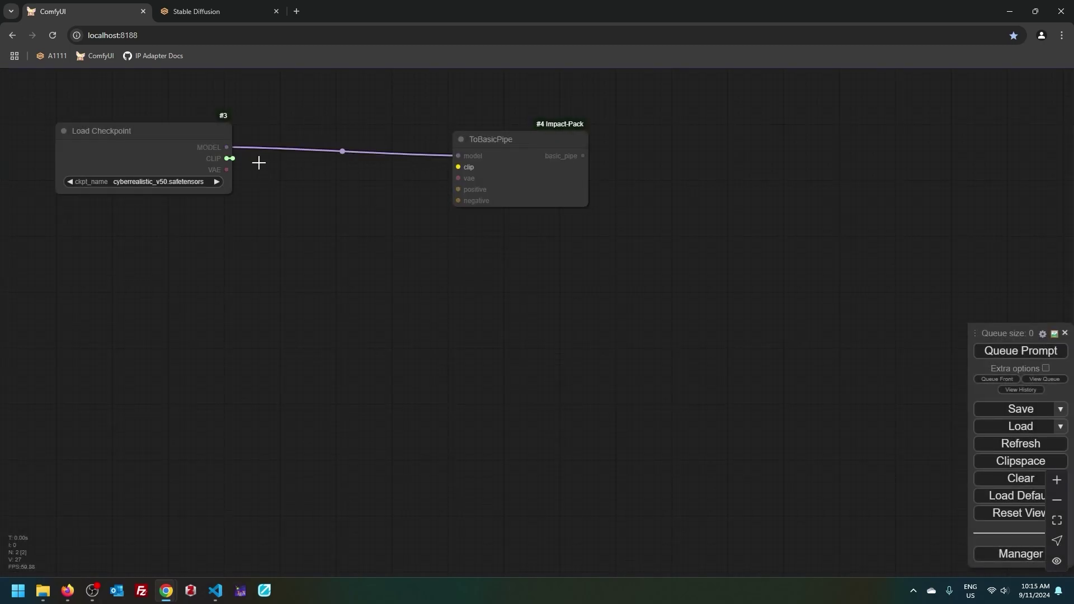
pyautogui.moveTo(227, 158); pyautogui.dragTo(458, 178)
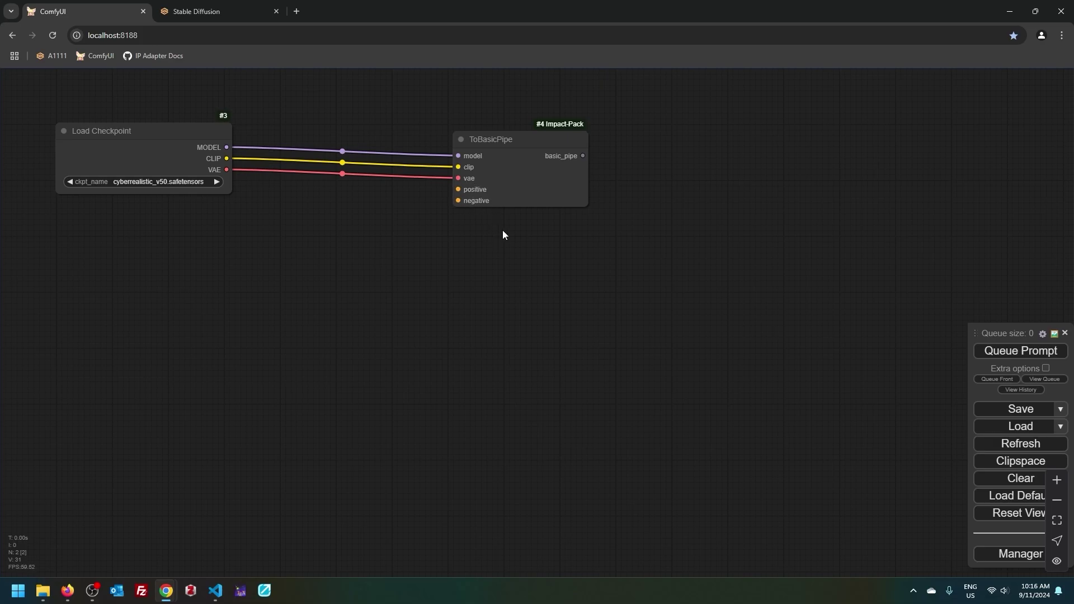
pyautogui.moveTo(507, 230); pyautogui.dragTo(508, 231)
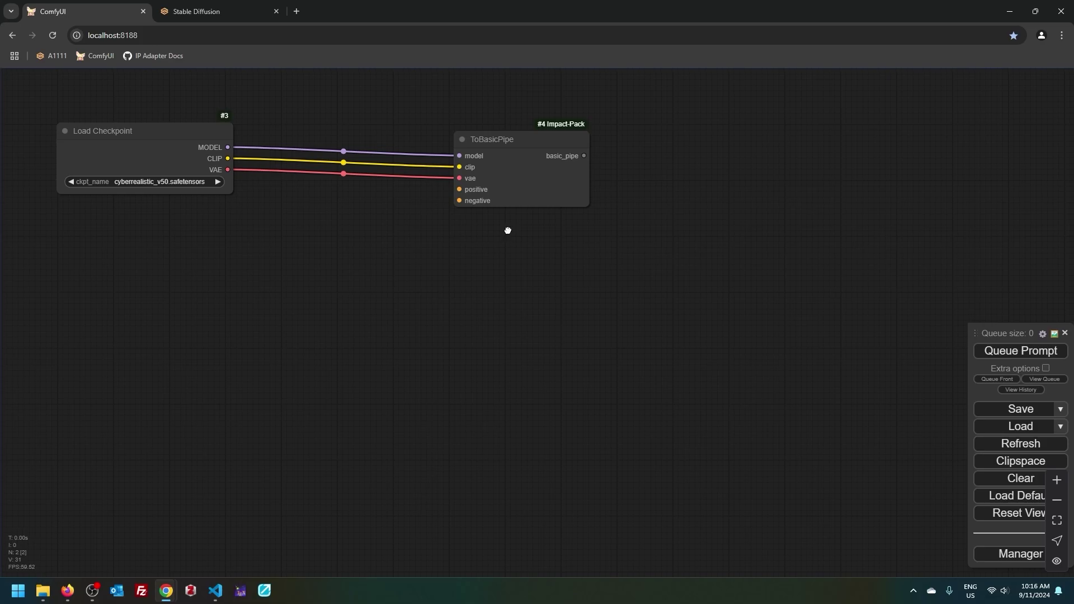
pyautogui.moveTo(583, 156); pyautogui.dragTo(751, 207)
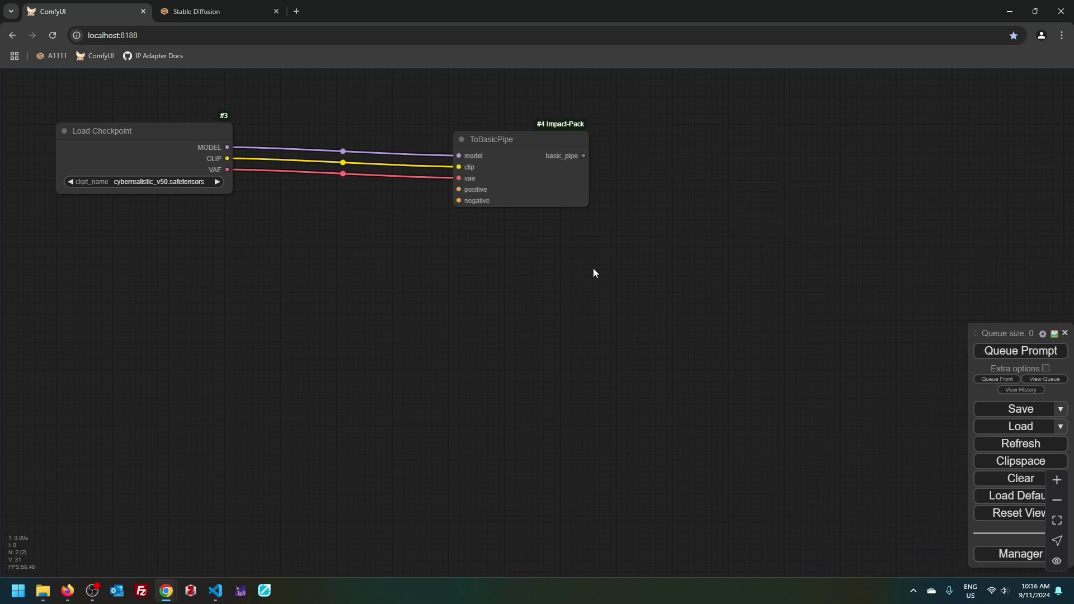
pyautogui.click(200, 13)
pyautogui.click(97, 14)
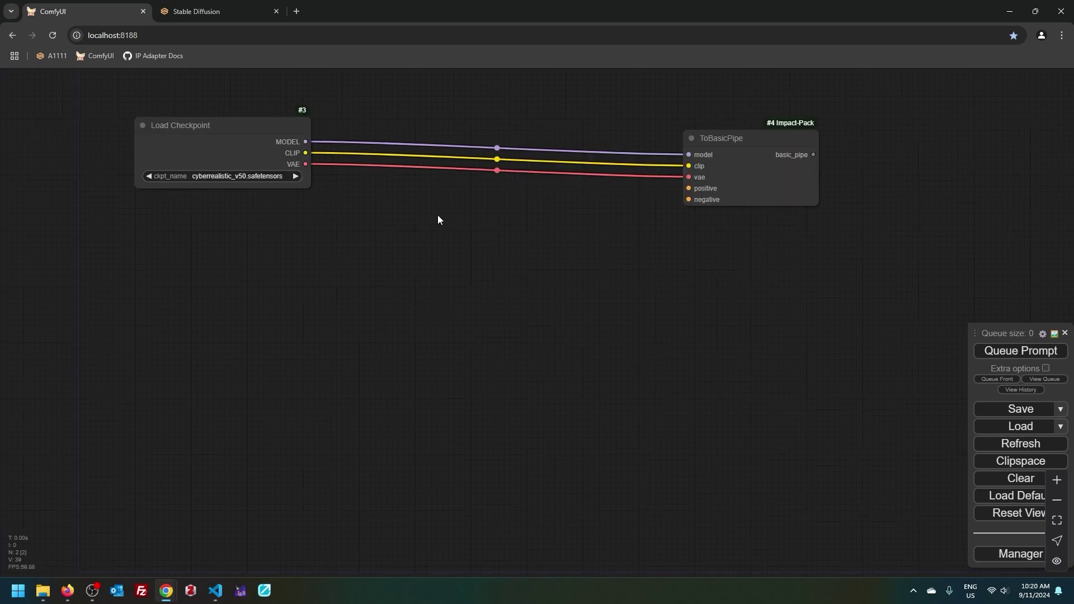
# Add a CLIP Text Encode node fed from the Load Checkpoint node's CLIP output
pyautogui.moveTo(305, 153); pyautogui.dragTo(383, 224)
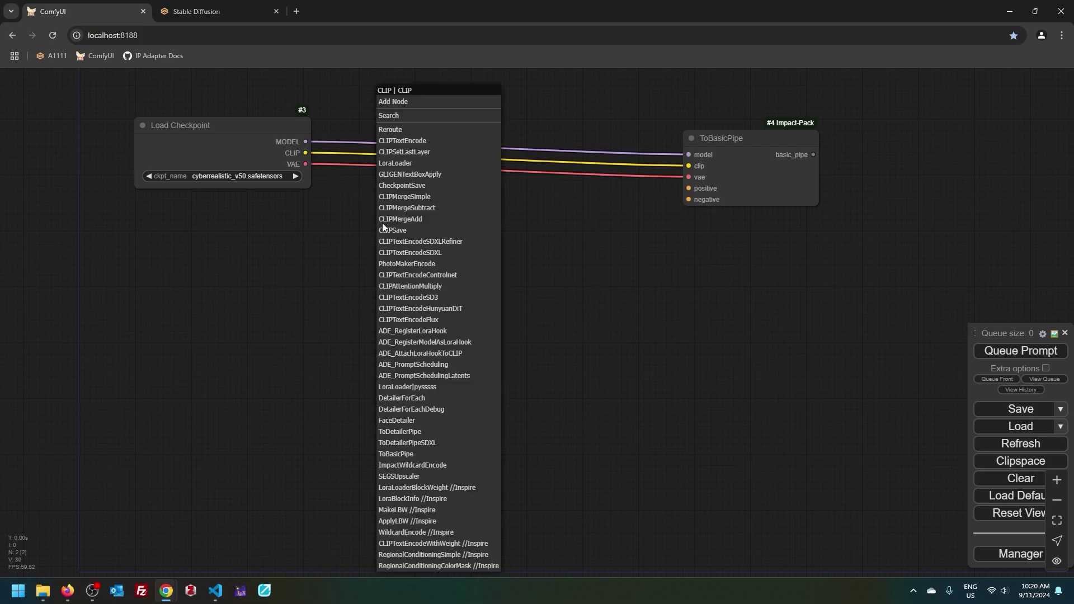
pyautogui.click(430, 141)
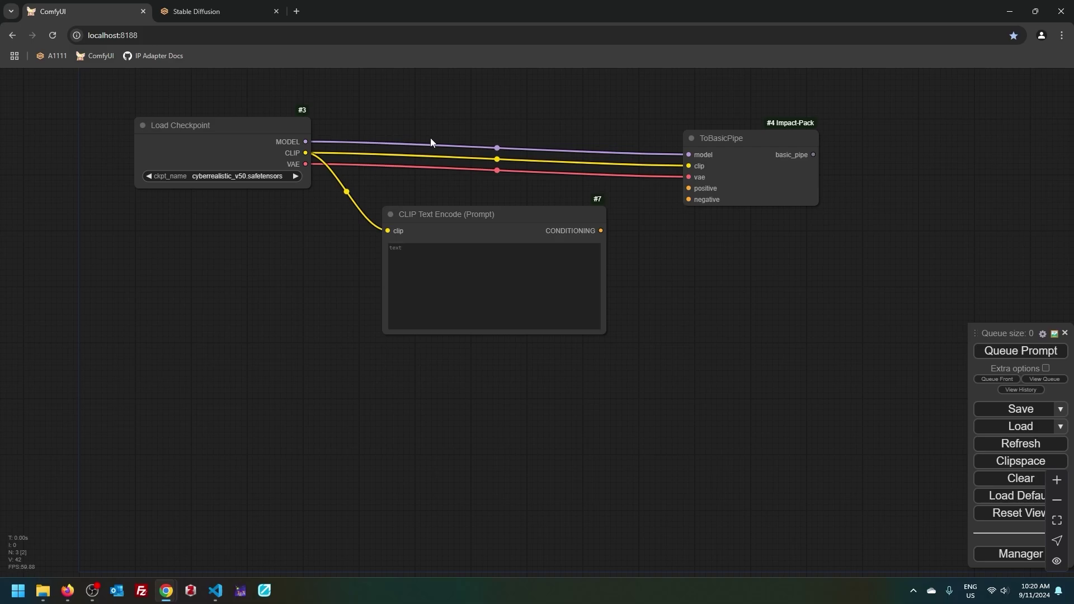
pyautogui.moveTo(431, 137); pyautogui.dragTo(435, 124)
# Look through the Comfy settings for the node and node search box options
pyautogui.moveTo(311, 139); pyautogui.dragTo(335, 246)
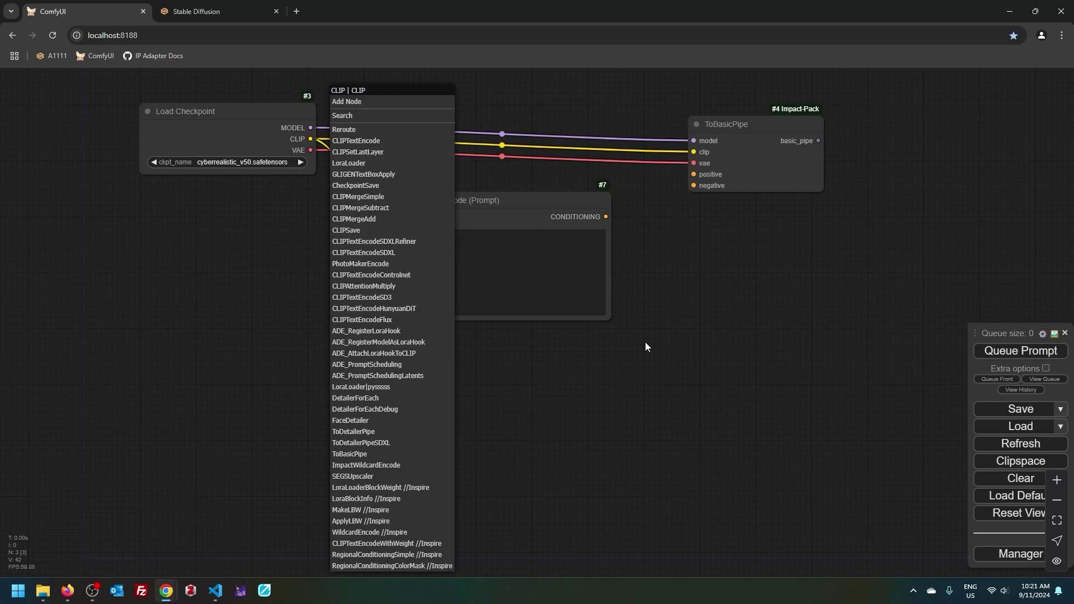
pyautogui.click(1043, 335)
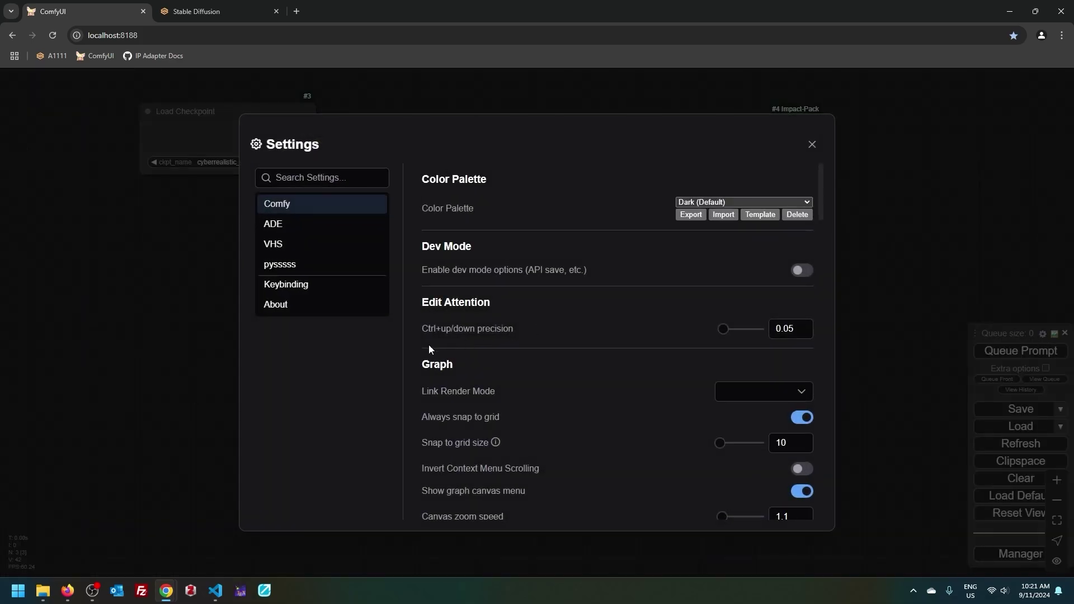
pyautogui.scroll(-8, 556, 375)
pyautogui.scroll(-10, 565, 372)
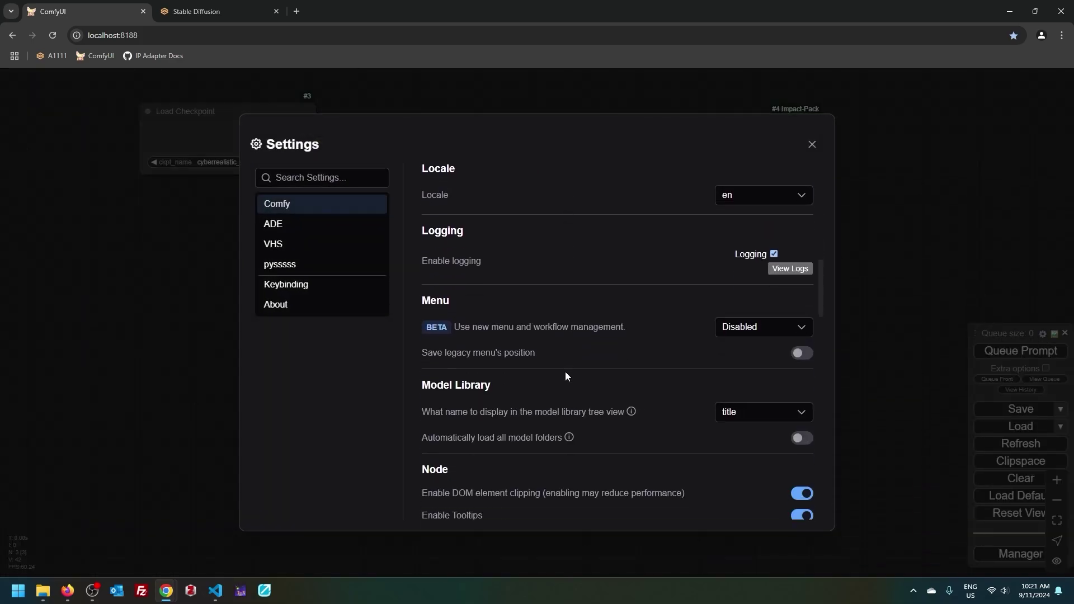
pyautogui.scroll(2, 566, 371)
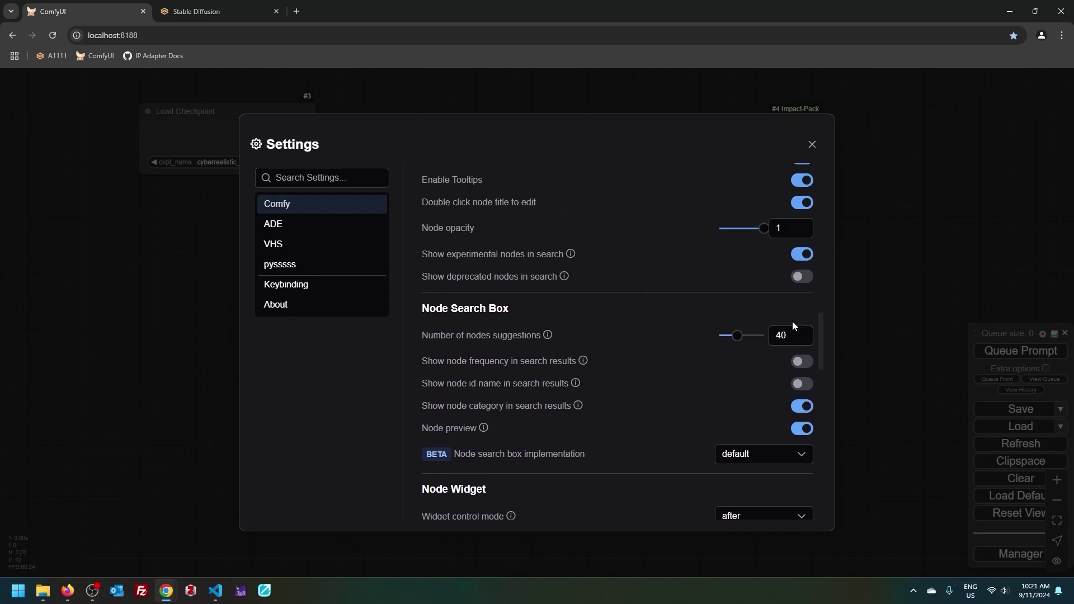
pyautogui.click(812, 145)
# Paste a copy of the CLIP Text Encode node without its CLIP connection, and delete that copy
pyautogui.click(498, 199)
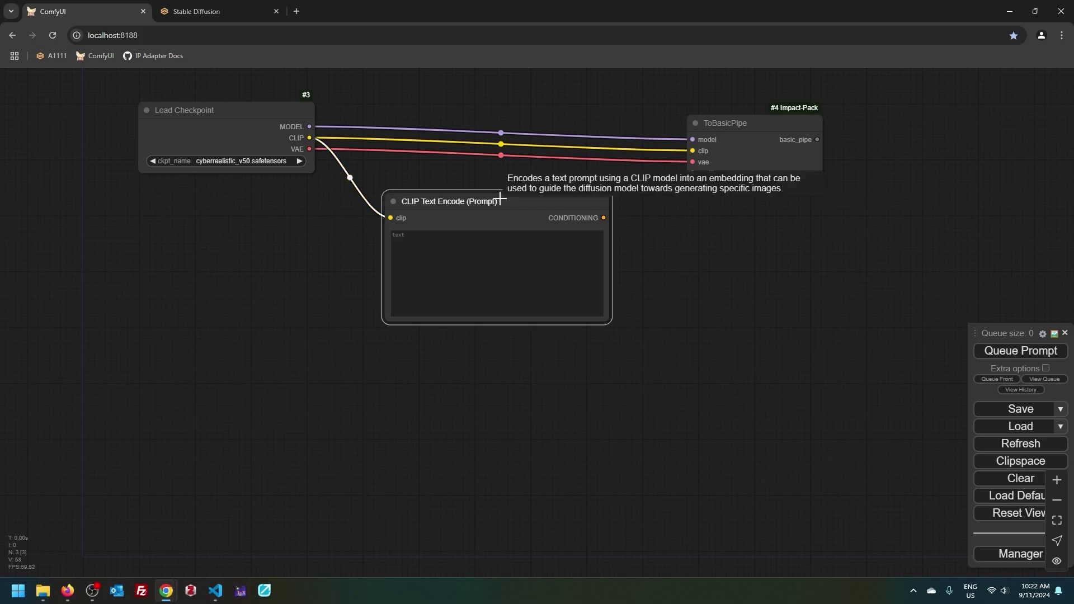
pyautogui.click(728, 296)
pyautogui.hotkey('ctrl', 'v')
pyautogui.click(322, 359)
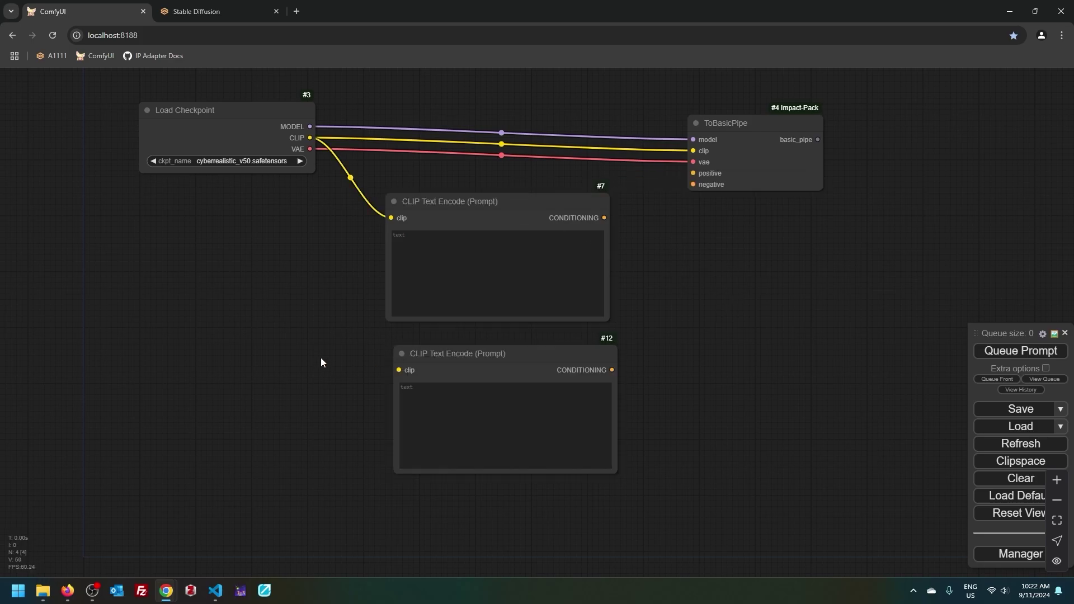
pyautogui.click(537, 352)
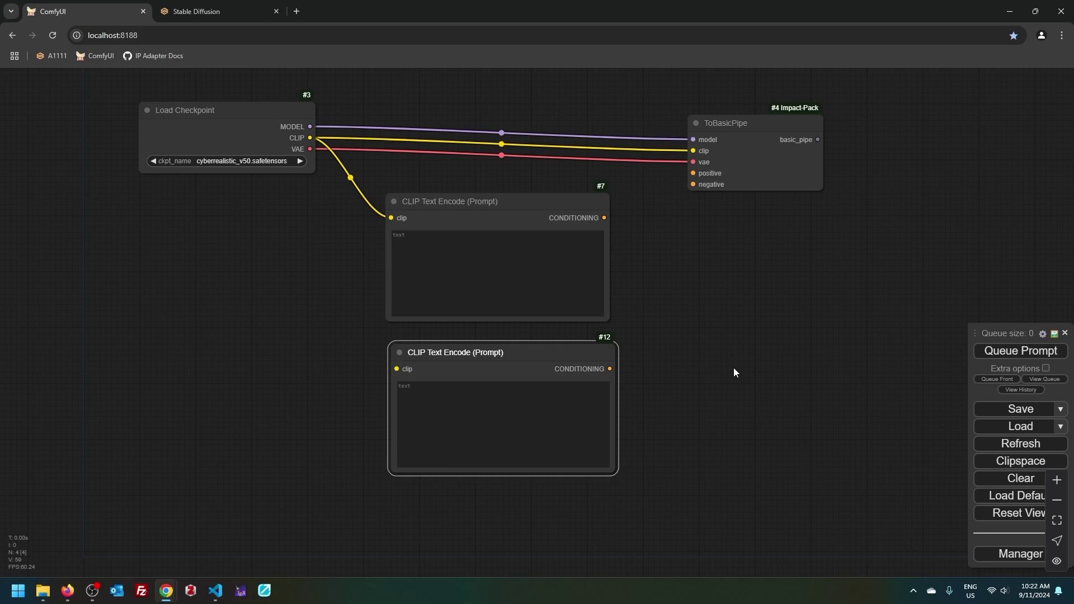
pyautogui.press('Delete')
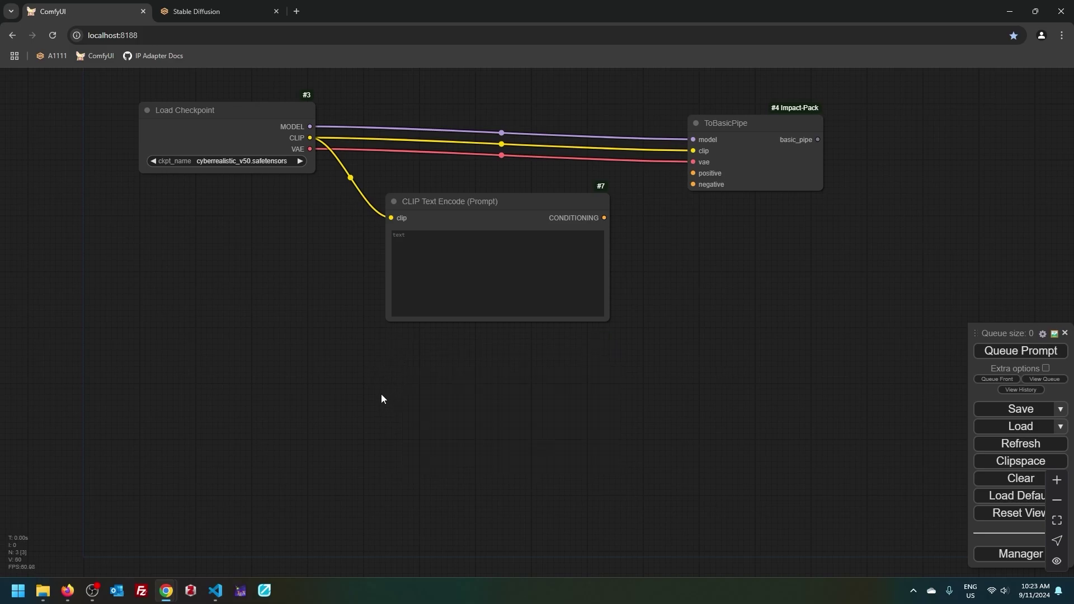
# Paste the CLIP Text Encode node below the original with its CLIP connection kept, and retitle the original node Positive Prompt
pyautogui.hotkey('ctrl', 'shift', 'v')
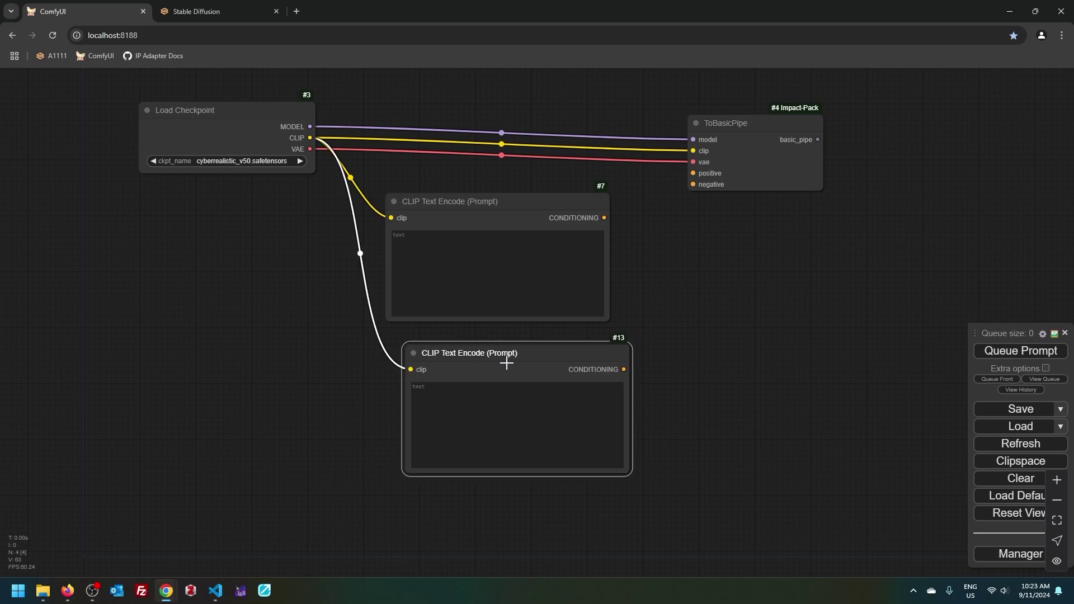
pyautogui.doubleClick(469, 207)
pyautogui.write('Pos')
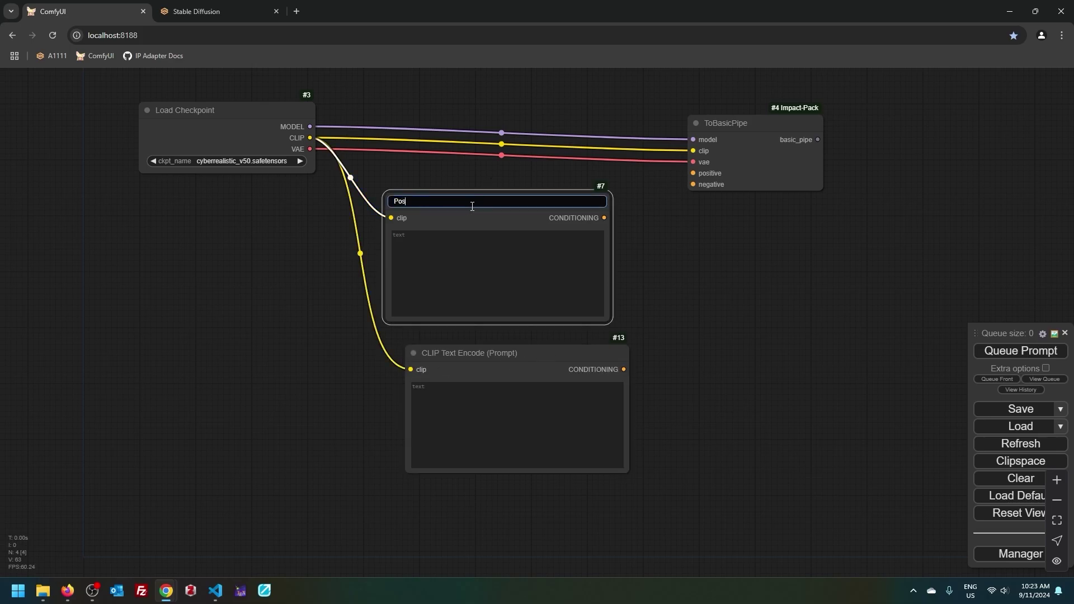
pyautogui.write('itive Prompt')
pyautogui.press('Return')
# Retitle the pasted CLIP Text Encode node Negative Prompt
pyautogui.click(463, 363)
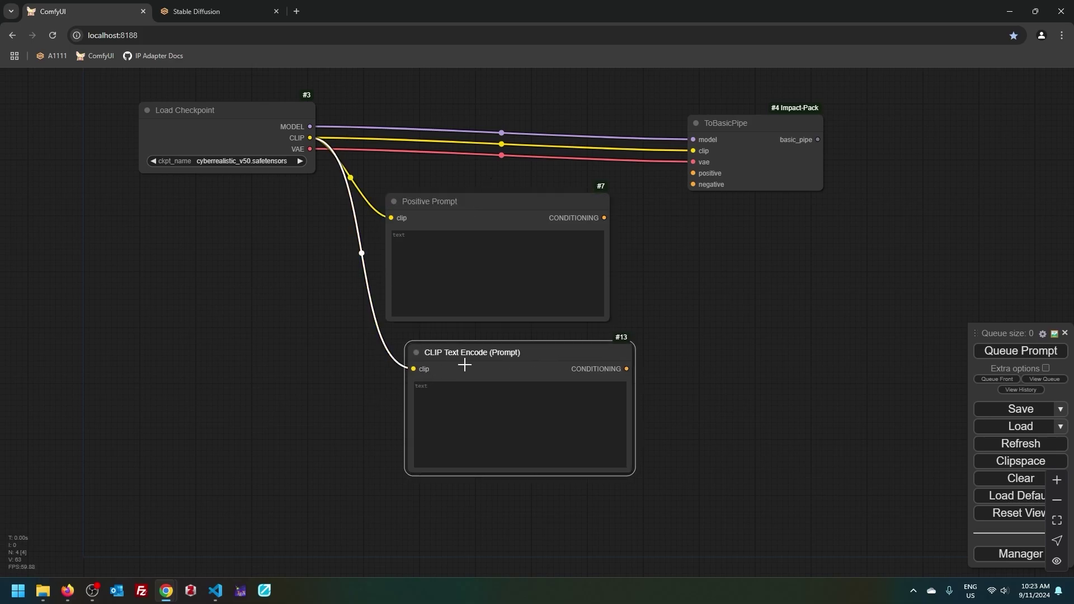
pyautogui.doubleClick(468, 352)
pyautogui.write('Negative Prompt')
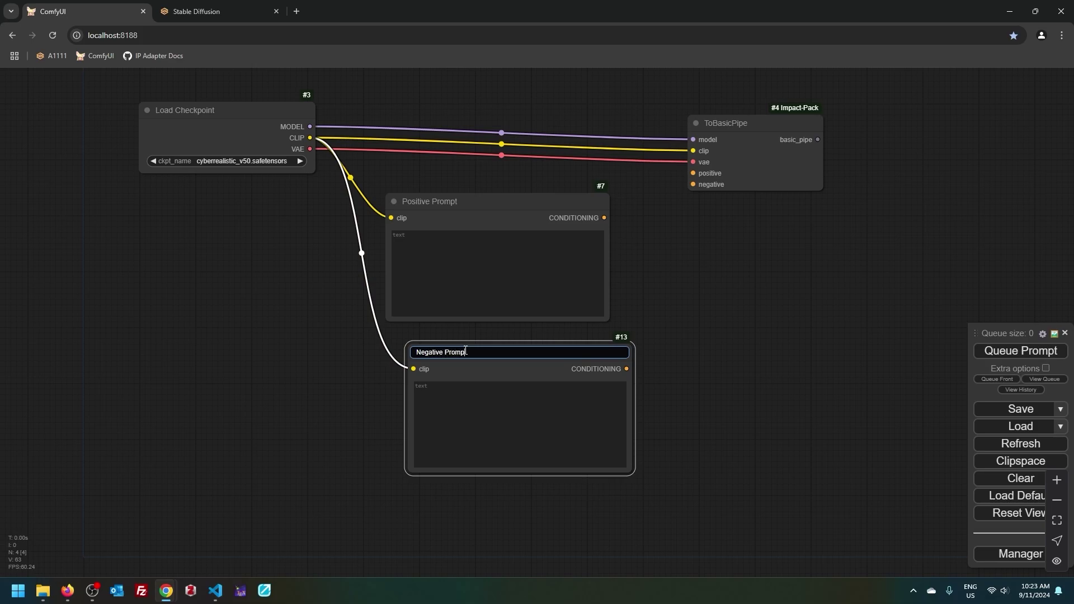
pyautogui.press('Return')
# Shrink both prompt nodes to a matching width and align the Negative Prompt node directly beneath the Positive Prompt node
pyautogui.moveTo(609, 320); pyautogui.dragTo(583, 293)
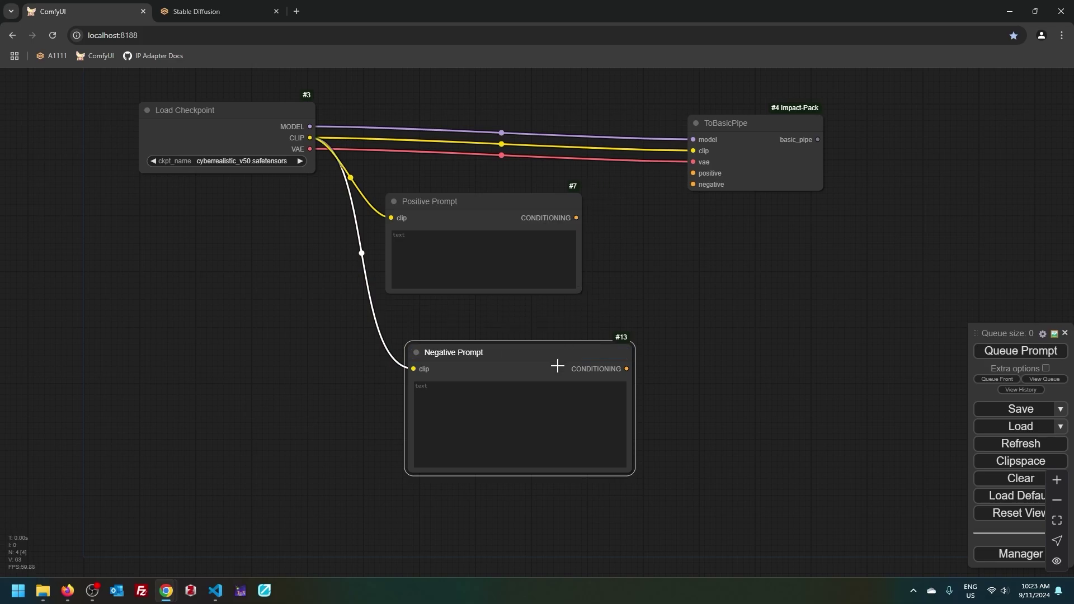
pyautogui.moveTo(557, 364); pyautogui.dragTo(535, 321)
pyautogui.moveTo(618, 430); pyautogui.dragTo(584, 402)
pyautogui.moveTo(509, 311); pyautogui.dragTo(504, 316)
pyautogui.click(650, 385)
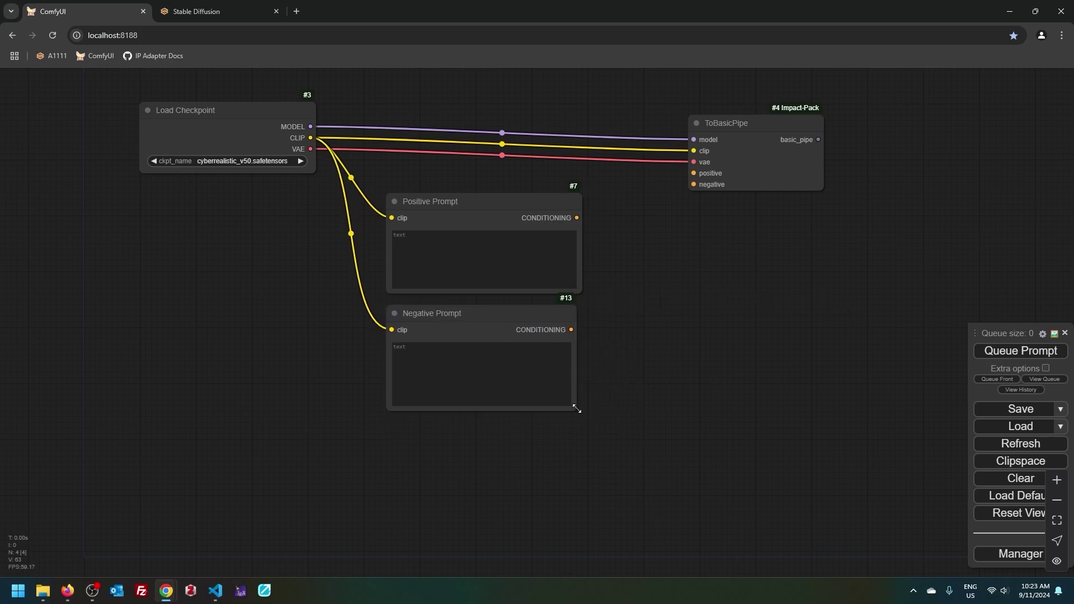
pyautogui.moveTo(578, 408); pyautogui.dragTo(582, 399)
# Connect the Positive Prompt and Negative Prompt conditioning outputs to the positive and negative inputs of ToBasicPipe
pyautogui.moveTo(576, 218); pyautogui.dragTo(693, 173)
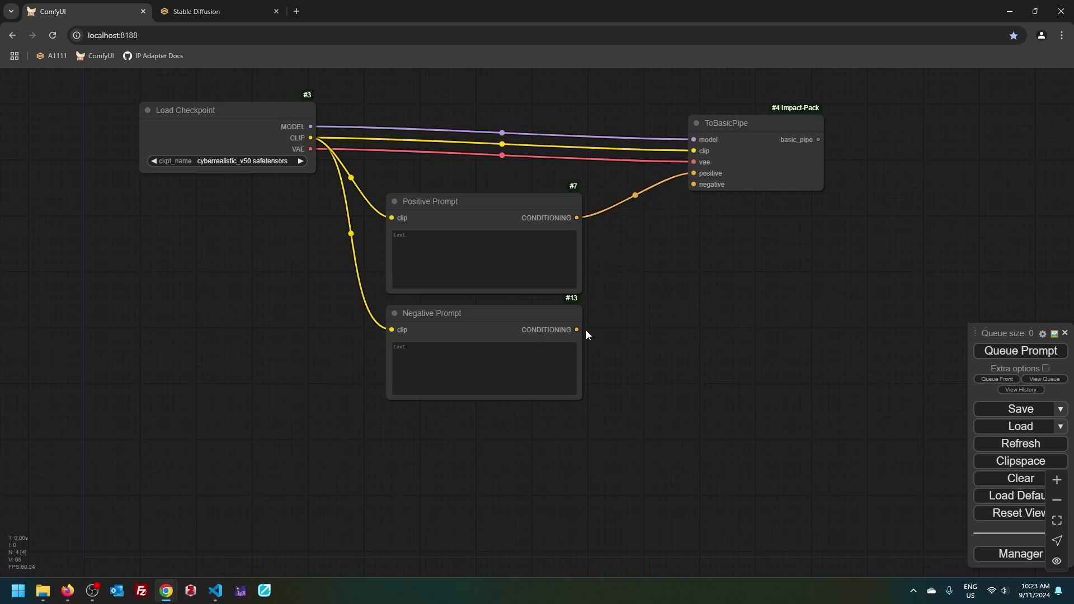
pyautogui.moveTo(576, 330); pyautogui.dragTo(694, 184)
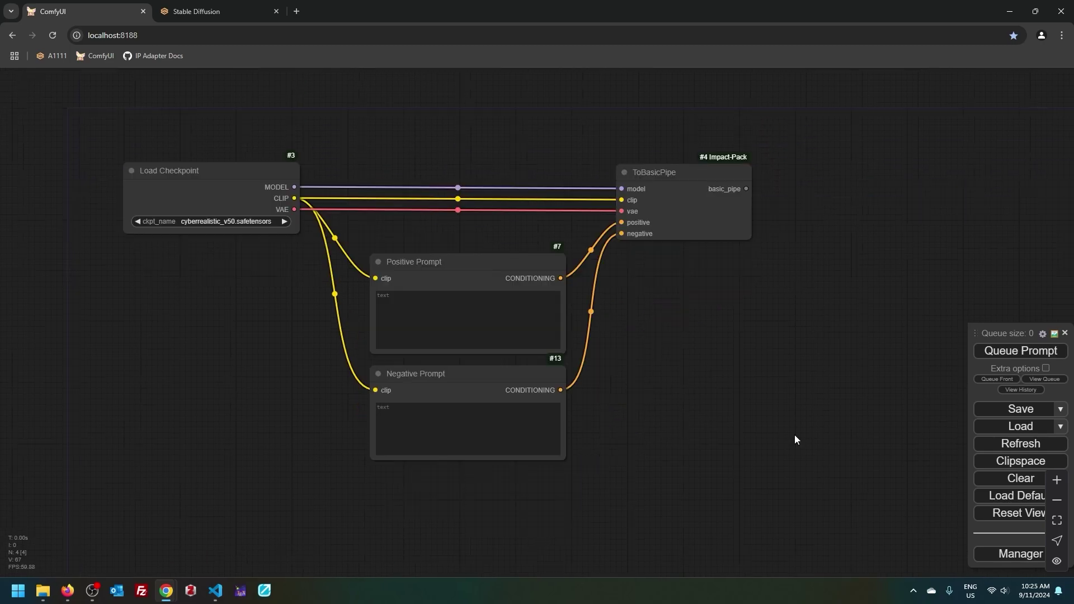
# Select all four nodes together and shift them slightly on the canvas as one block
pyautogui.moveTo(118, 299); pyautogui.dragTo(185, 125)
pyautogui.moveTo(843, 286); pyautogui.dragTo(766, 434)
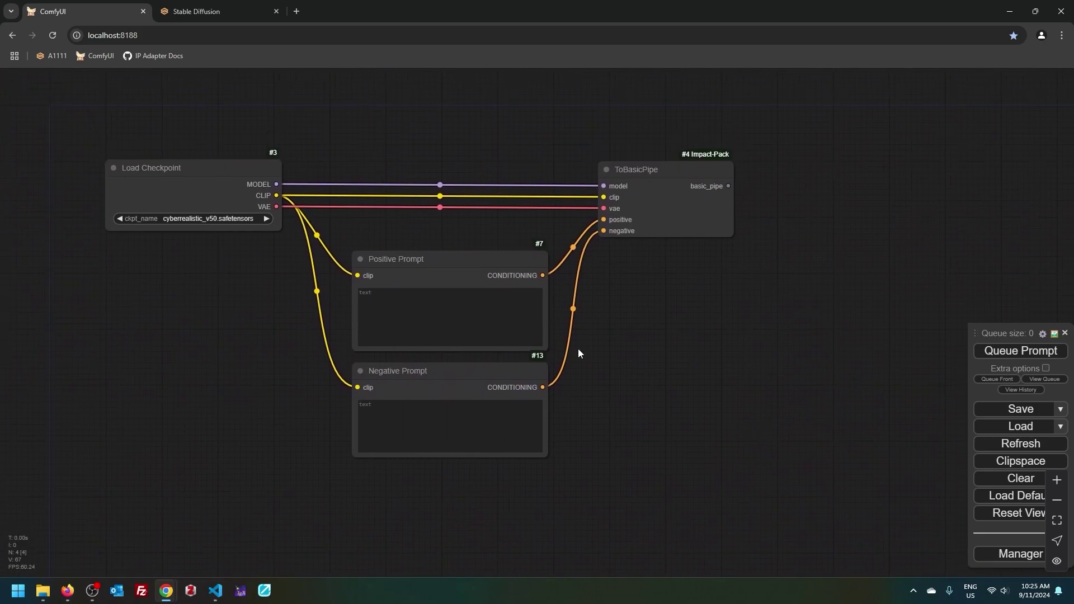
pyautogui.moveTo(83, 111); pyautogui.dragTo(862, 514)
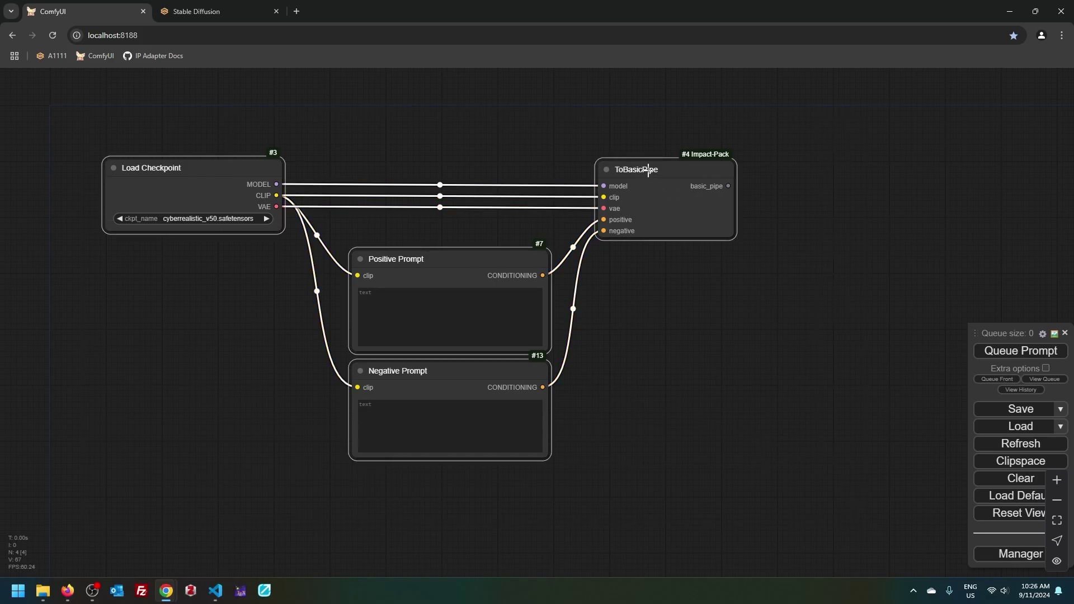
pyautogui.moveTo(666, 168)
pyautogui.mouseDown()
pyautogui.moveTo(640, 176)
pyautogui.moveTo(673, 175)
pyautogui.moveTo(638, 207)
pyautogui.moveTo(647, 263)
pyautogui.moveTo(667, 185)
pyautogui.mouseUp()
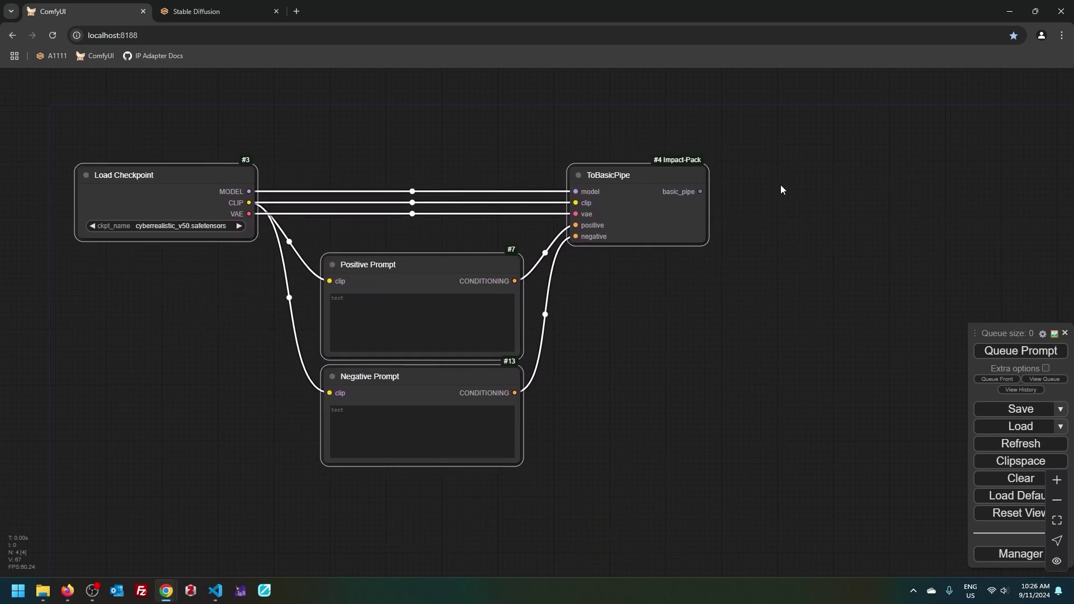
# Create a group around the four selected nodes
pyautogui.rightClick(818, 173)
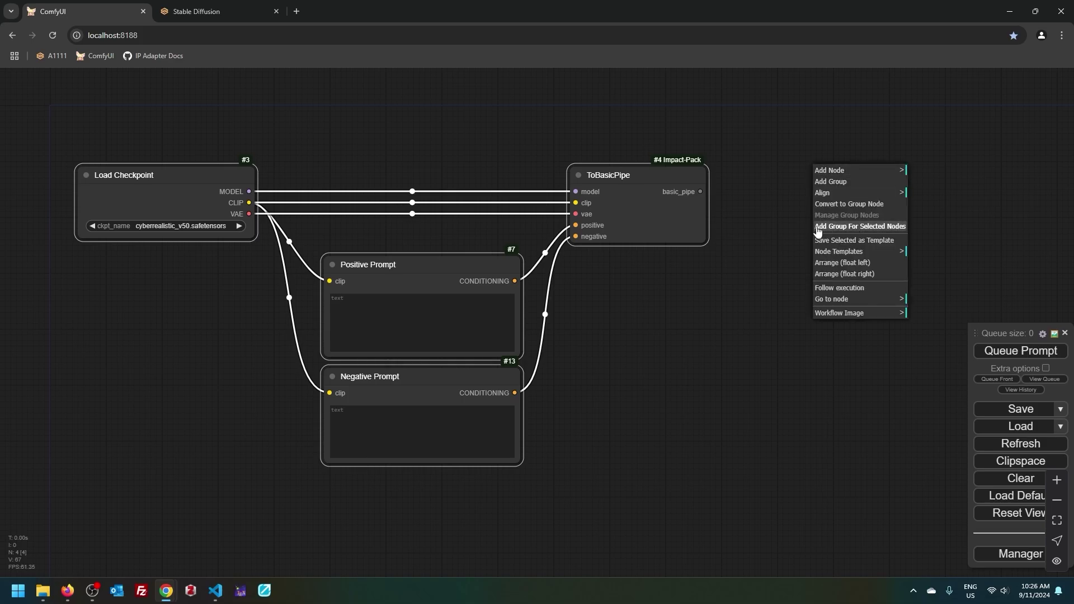
pyautogui.click(890, 232)
pyautogui.click(820, 323)
pyautogui.scroll(-3, 818, 324)
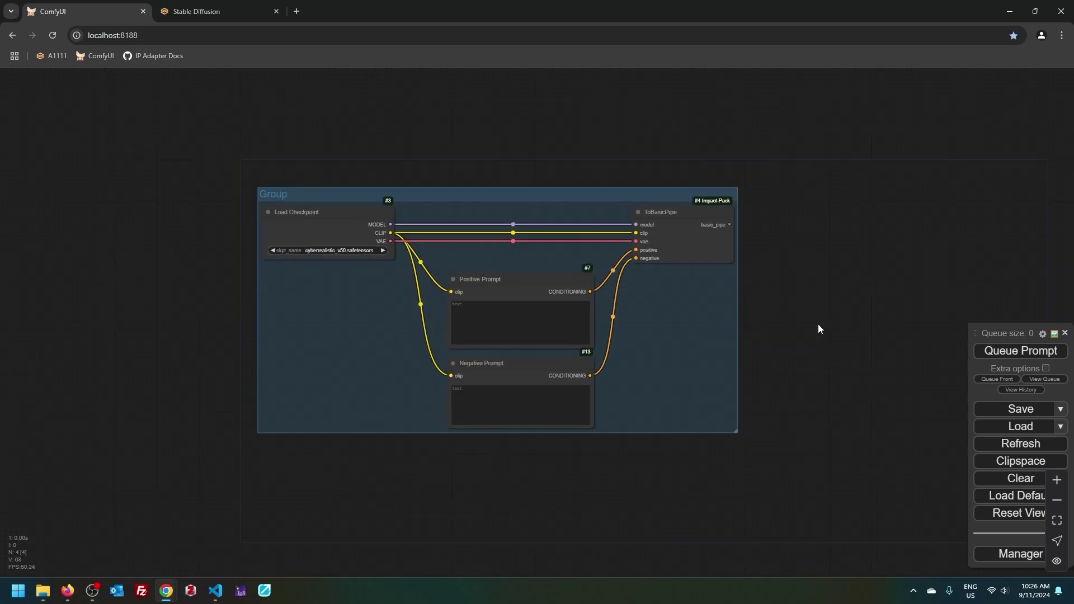
pyautogui.scroll(-2, 818, 324)
pyautogui.moveTo(535, 208); pyautogui.dragTo(314, 159)
pyautogui.scroll(4, 527, 227)
pyautogui.moveTo(528, 227); pyautogui.dragTo(827, 269)
# Title the new group 1. Inputs and give it the red color
pyautogui.doubleClick(243, 174)
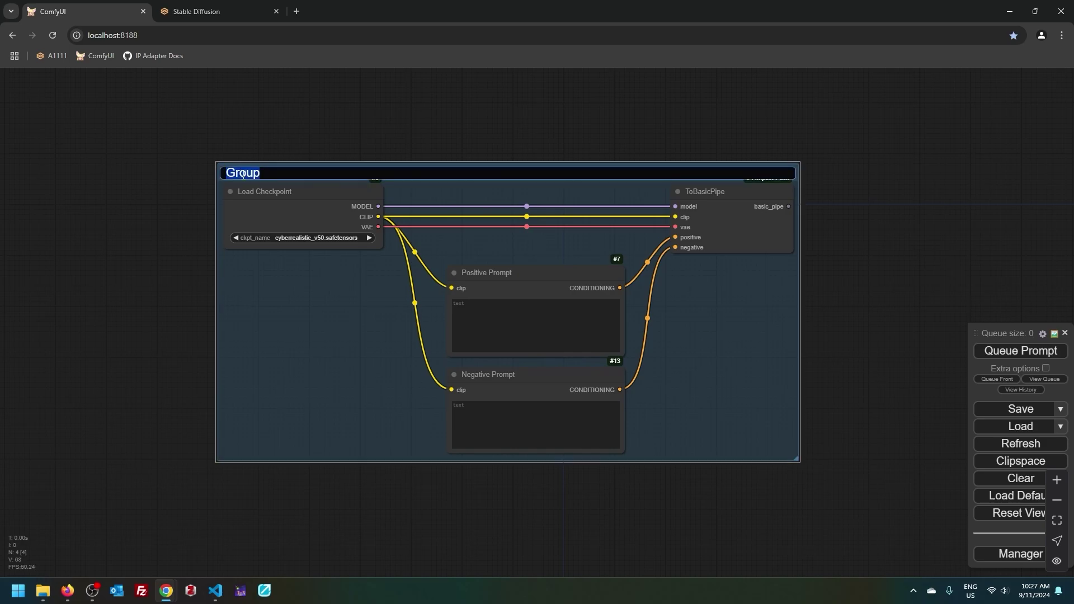
pyautogui.write('1. Inputs')
pyautogui.press('Return')
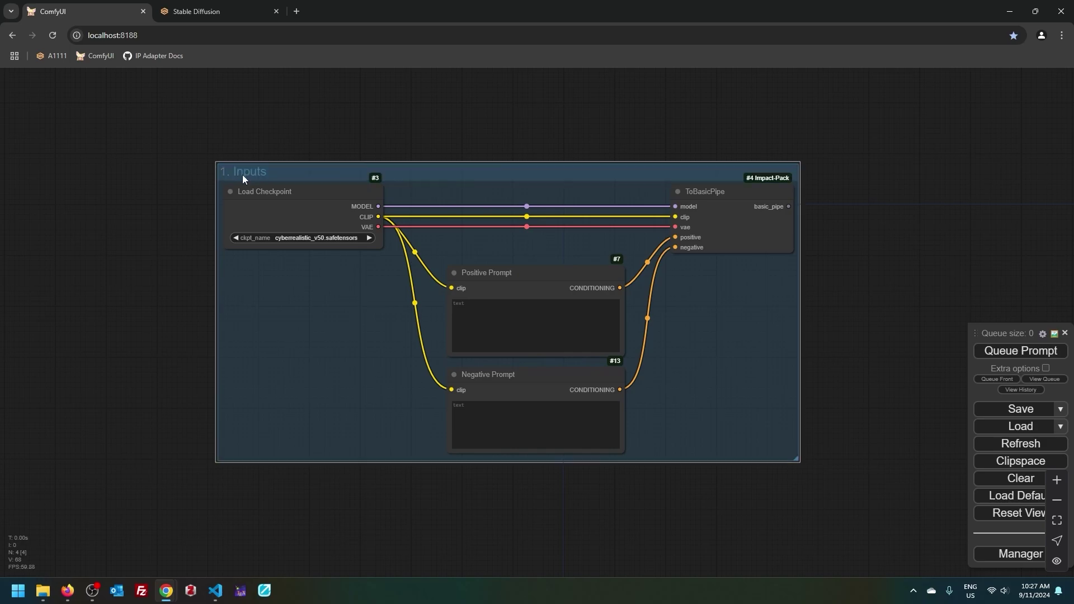
pyautogui.rightClick(265, 290)
pyautogui.click(287, 497)
pyautogui.click(375, 526)
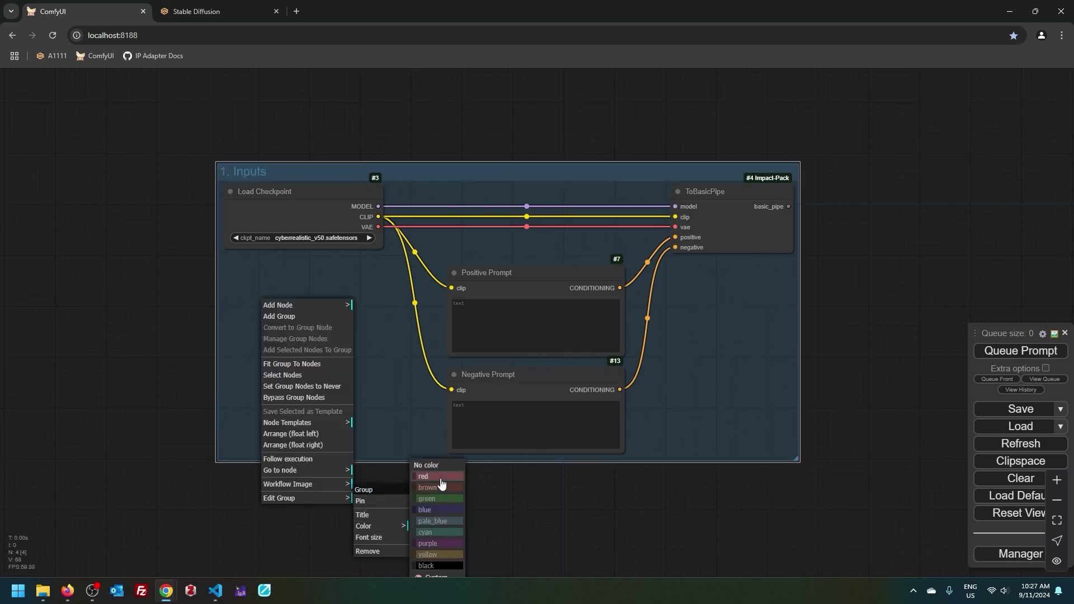
pyautogui.click(440, 479)
# Add a KSampler (pipe) node from the Impact Pack beyond the Inputs group and connect ToBasicPipe's basic_pipe output to it
pyautogui.scroll(-6, 448, 509)
pyautogui.moveTo(765, 457); pyautogui.dragTo(587, 341)
pyautogui.scroll(2, 572, 339)
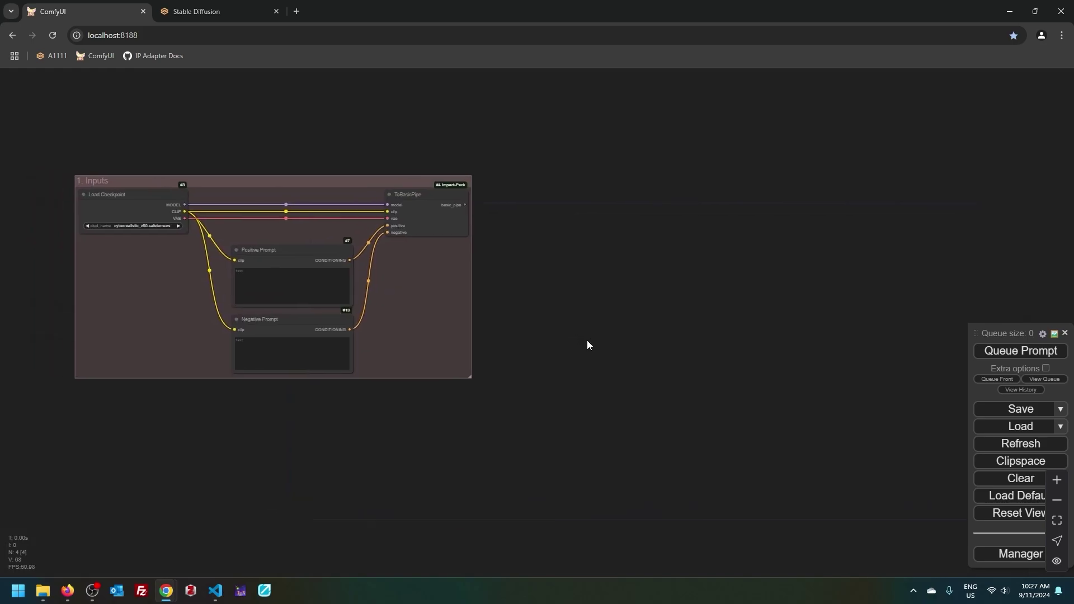
pyautogui.scroll(3, 591, 232)
pyautogui.moveTo(592, 233); pyautogui.dragTo(396, 214)
pyautogui.scroll(-2, 429, 207)
pyautogui.doubleClick(437, 216)
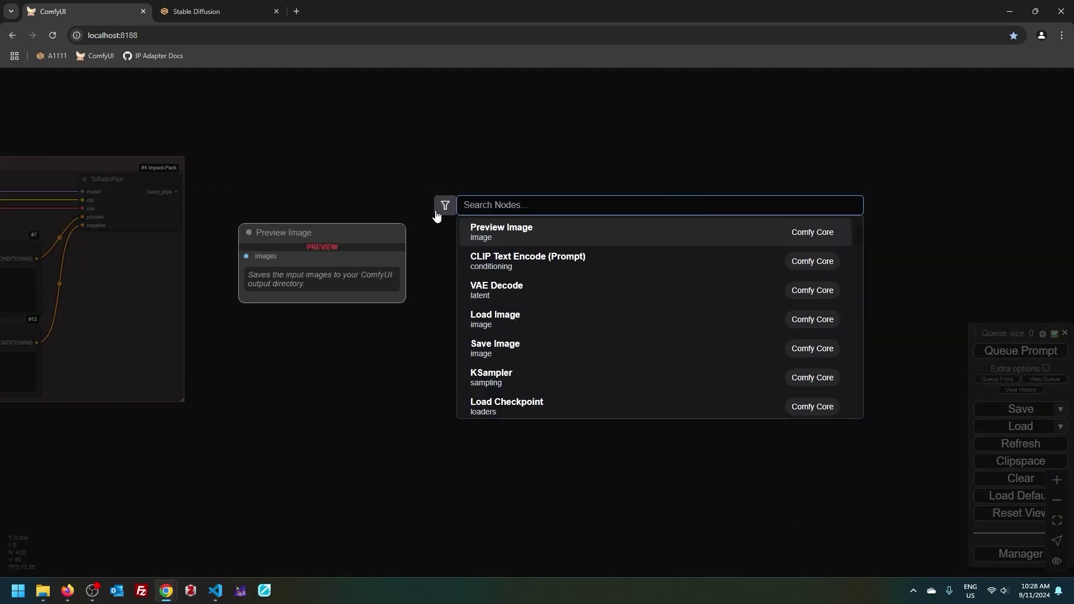
pyautogui.write('impactk')
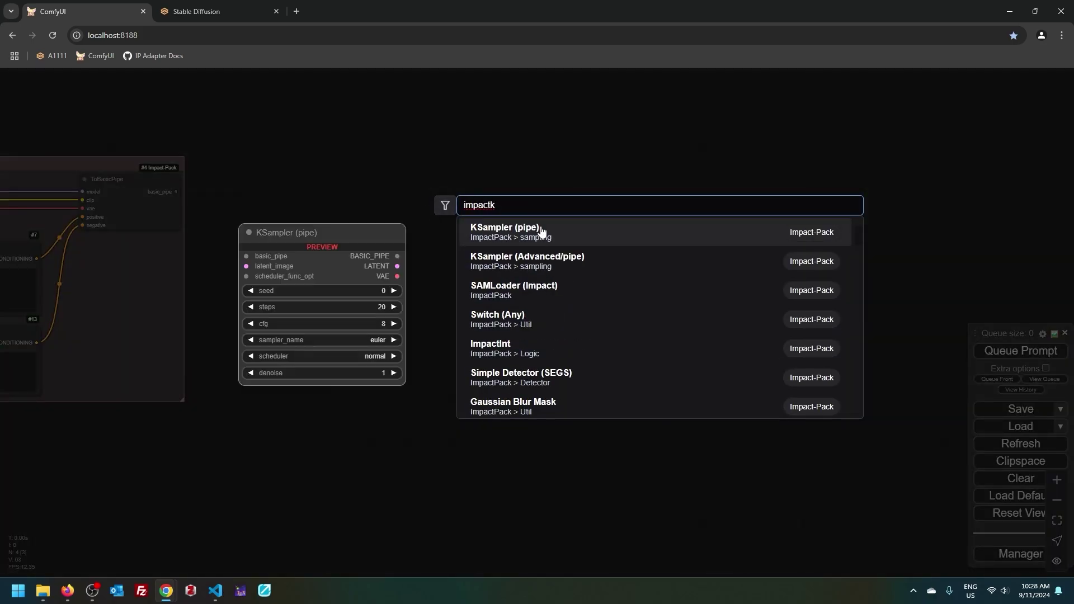
pyautogui.click(542, 231)
pyautogui.moveTo(176, 191); pyautogui.dragTo(433, 213)
pyautogui.moveTo(503, 201); pyautogui.dragTo(609, 203)
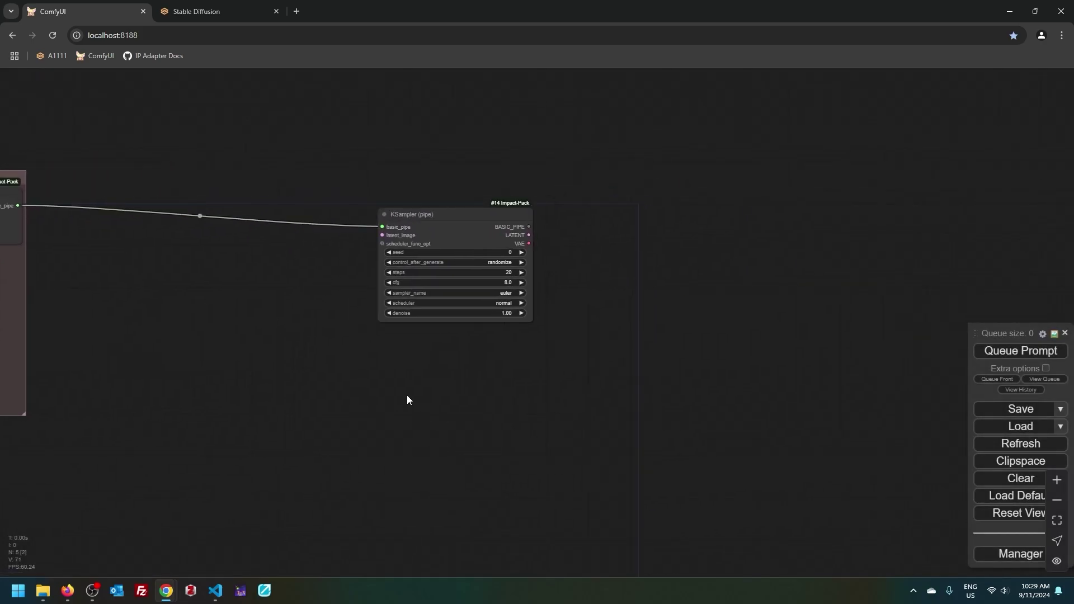
# Enter the positive prompt "Full body shot of middle-aged Italian woman cutting pizza with a knife on the kitchen bench."
pyautogui.moveTo(68, 264); pyautogui.dragTo(780, 235)
pyautogui.scroll(4, 789, 302)
pyautogui.click(359, 286)
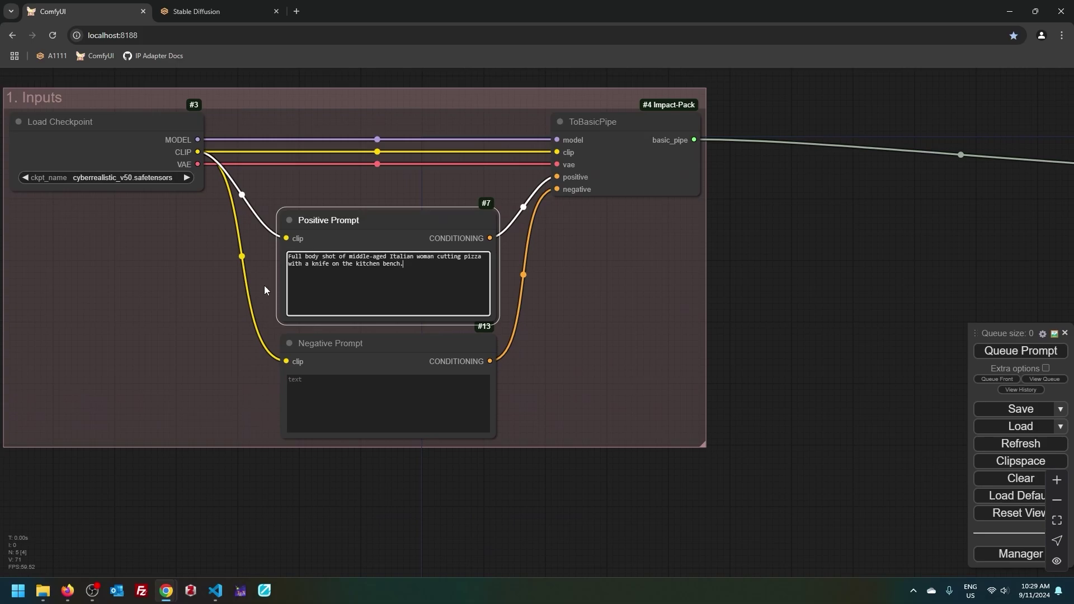
pyautogui.click(222, 280)
pyautogui.scroll(5, 222, 279)
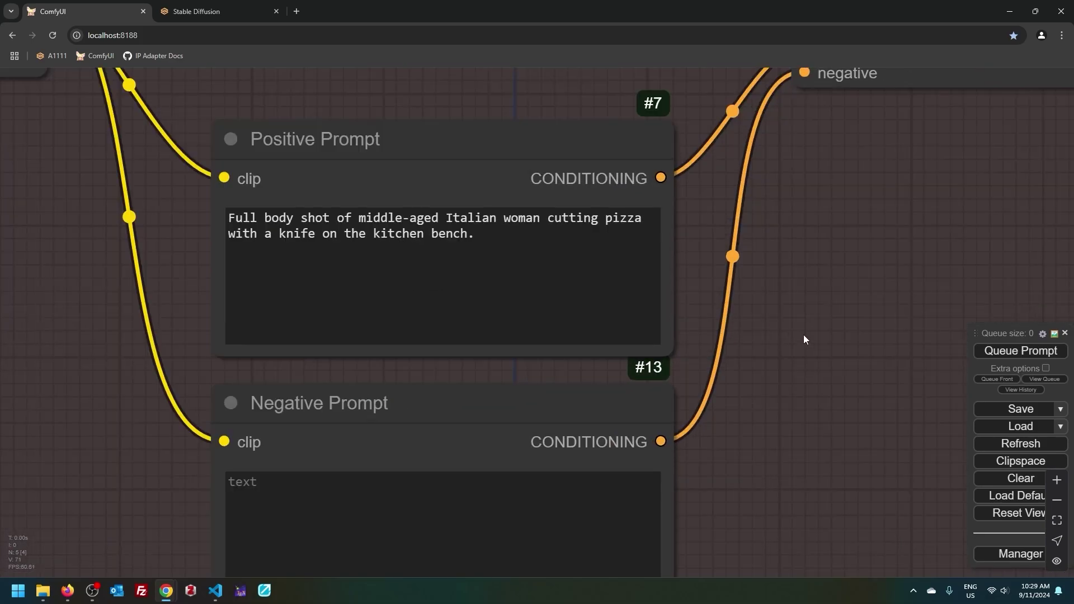
# Compare the KSampler (pipe) settings with the generation settings in the Stable Diffusion web UI, and return to ComfyUI
pyautogui.scroll(-13, 874, 340)
pyautogui.moveTo(1007, 289); pyautogui.dragTo(311, 258)
pyautogui.scroll(5, 502, 296)
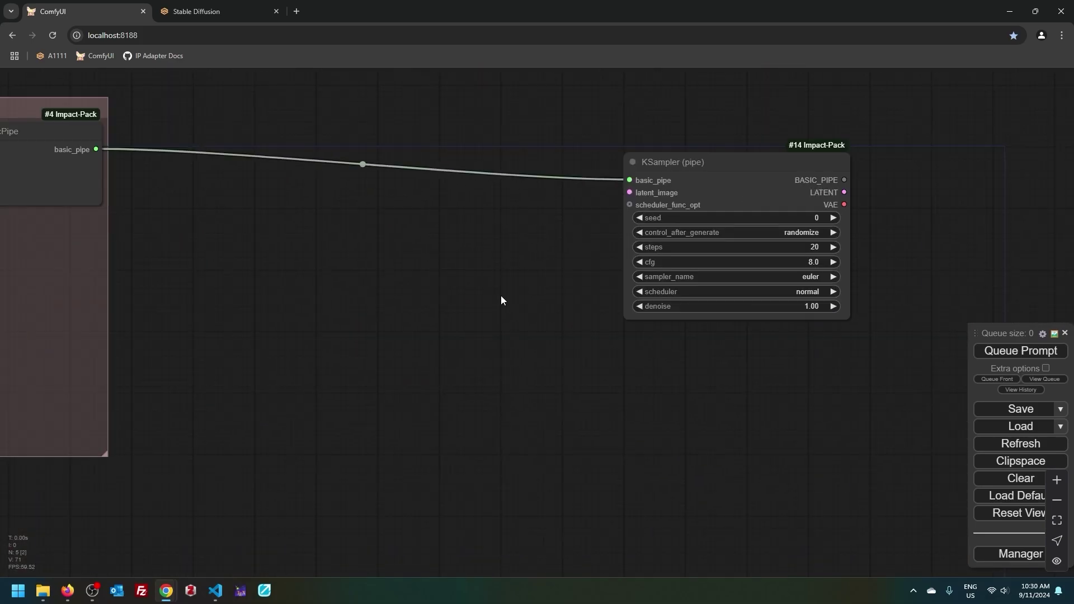
pyautogui.moveTo(546, 244); pyautogui.dragTo(257, 315)
pyautogui.scroll(6, 600, 343)
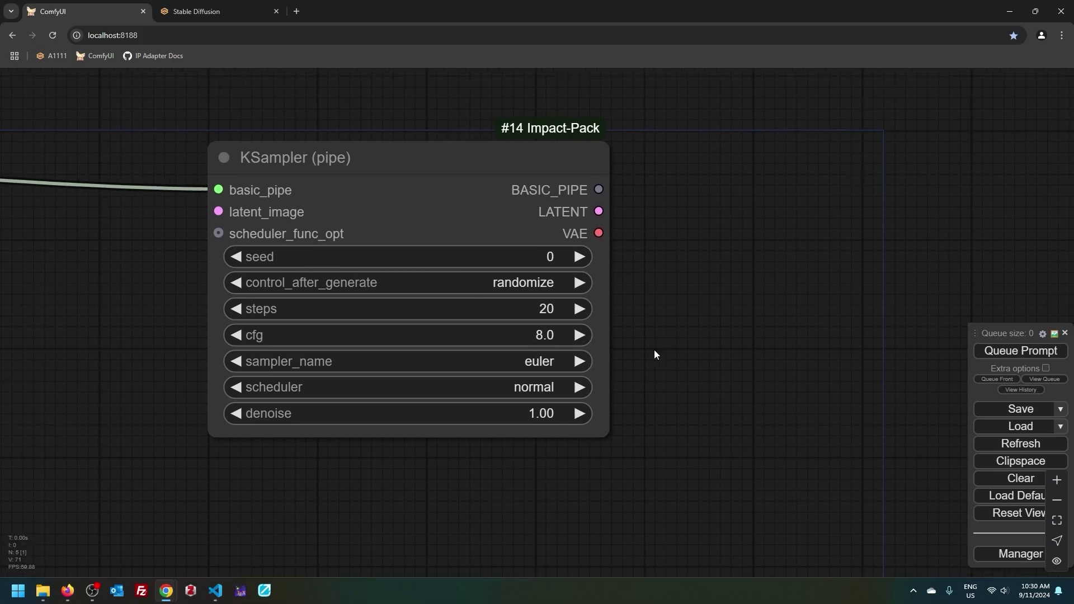
pyautogui.click(219, 16)
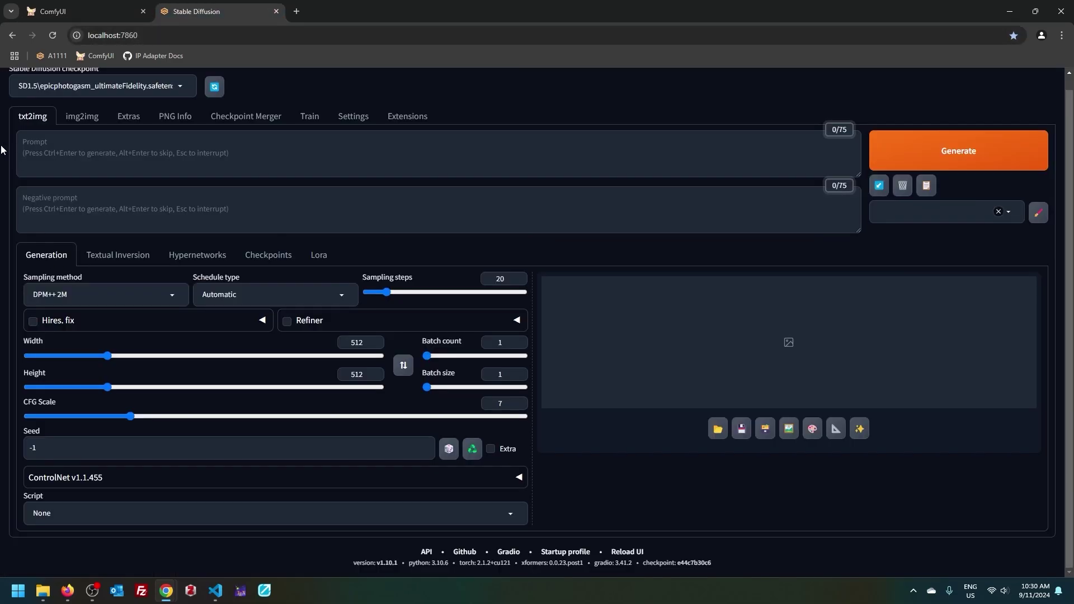
pyautogui.click(85, 12)
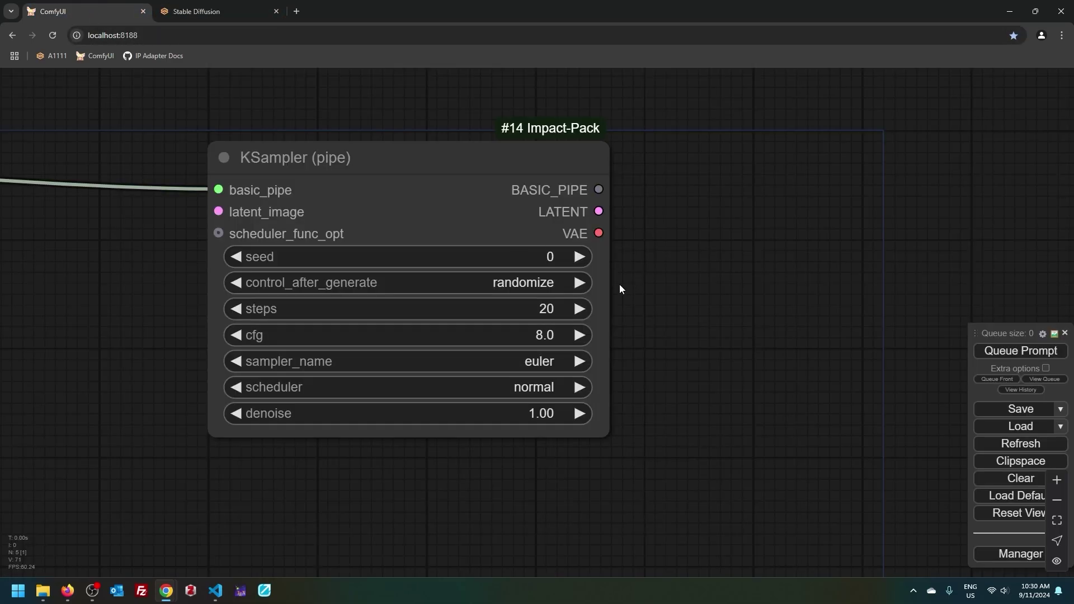
# Set the KSampler (pipe) node's control_after_generate to fixed and its sampler_name to dpmpp_2m
pyautogui.click(517, 278)
pyautogui.click(508, 261)
pyautogui.click(559, 362)
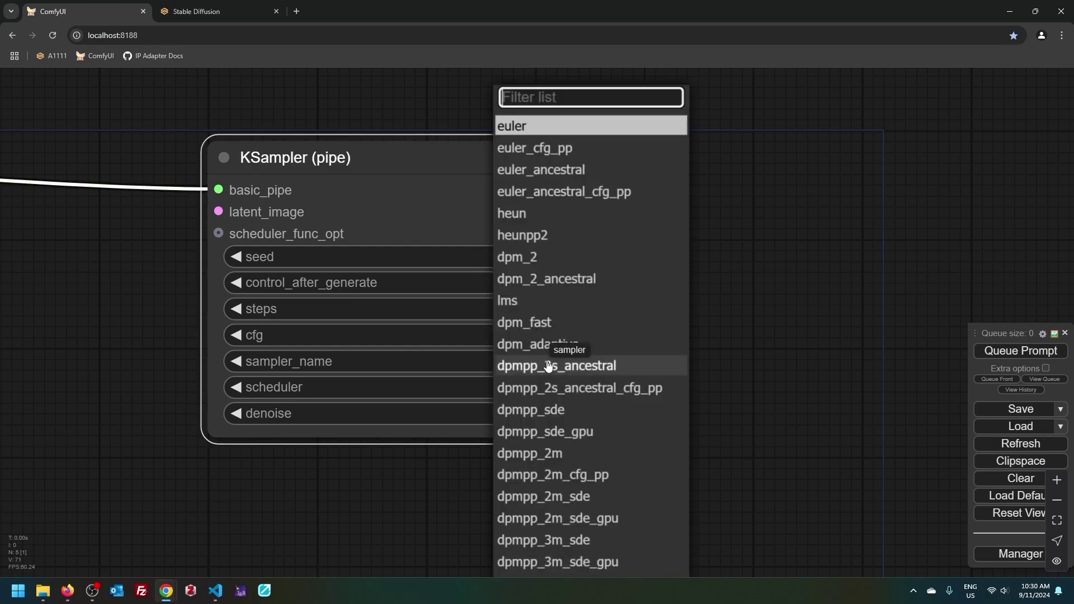
pyautogui.click(554, 452)
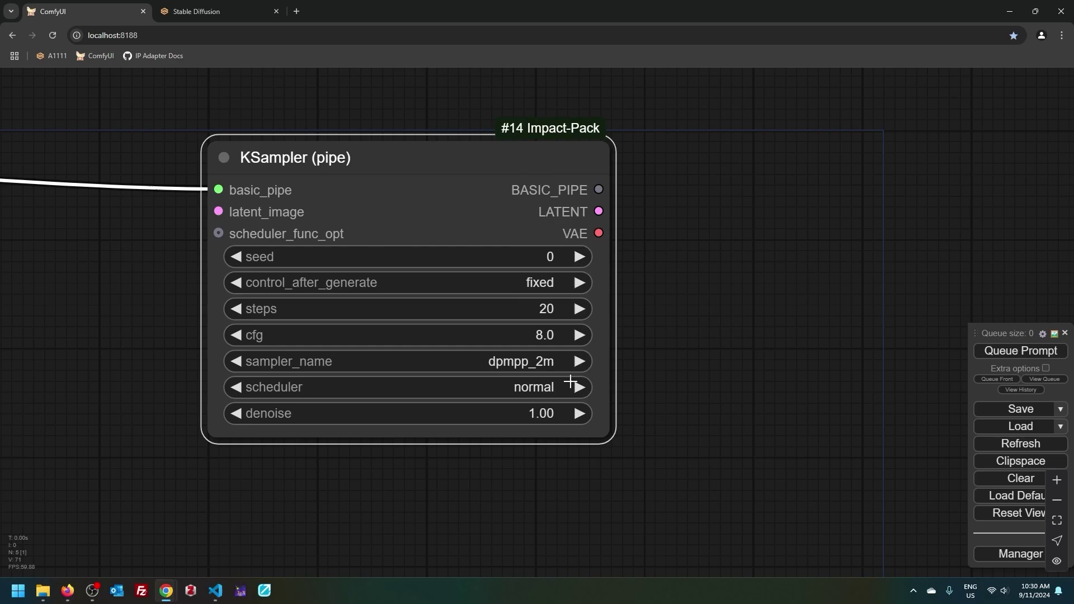
# Raise the KSampler (pipe) node's seed to 6
pyautogui.click(580, 258)
pyautogui.click(581, 258)
pyautogui.click(580, 257)
pyautogui.click(579, 257)
pyautogui.click(580, 256)
pyautogui.click(579, 257)
pyautogui.click(673, 285)
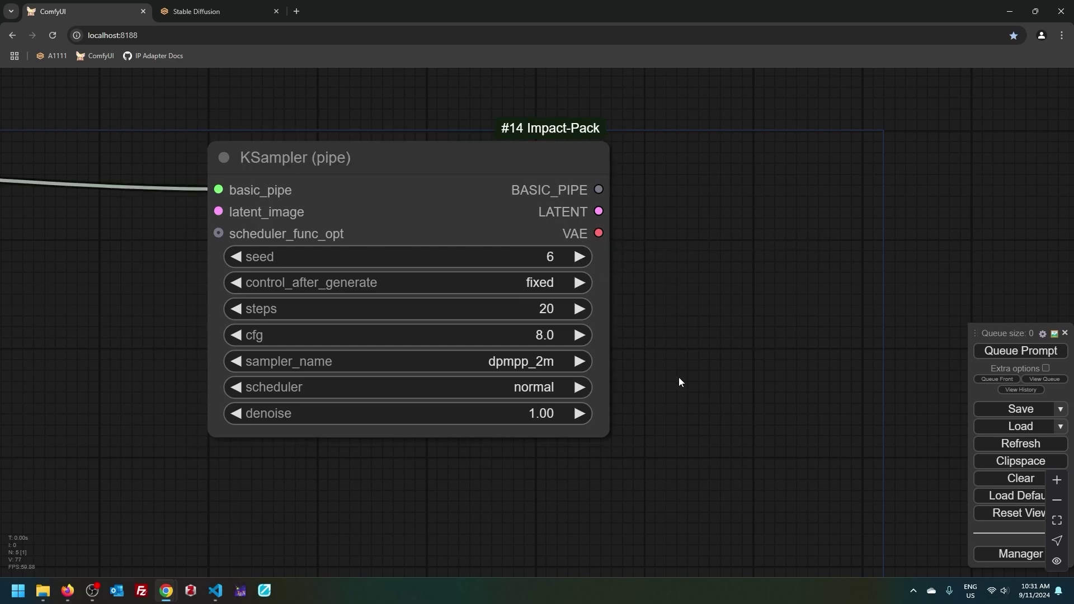
# Switch to the Stable Diffusion web UI and set the txt2img image width to 288
pyautogui.scroll(-5, 679, 377)
pyautogui.scroll(5, 703, 374)
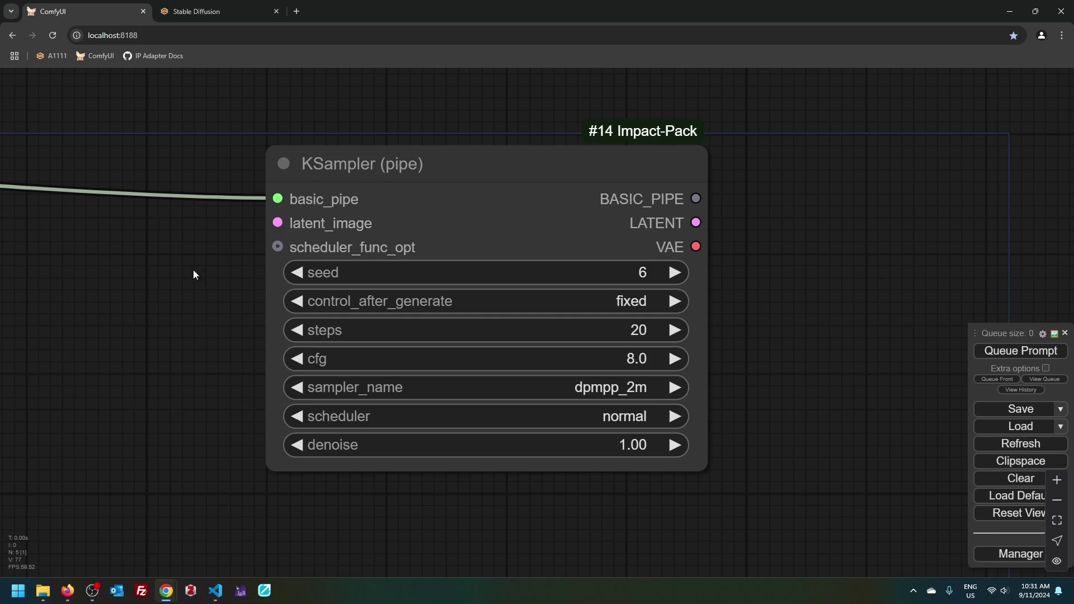
pyautogui.click(206, 11)
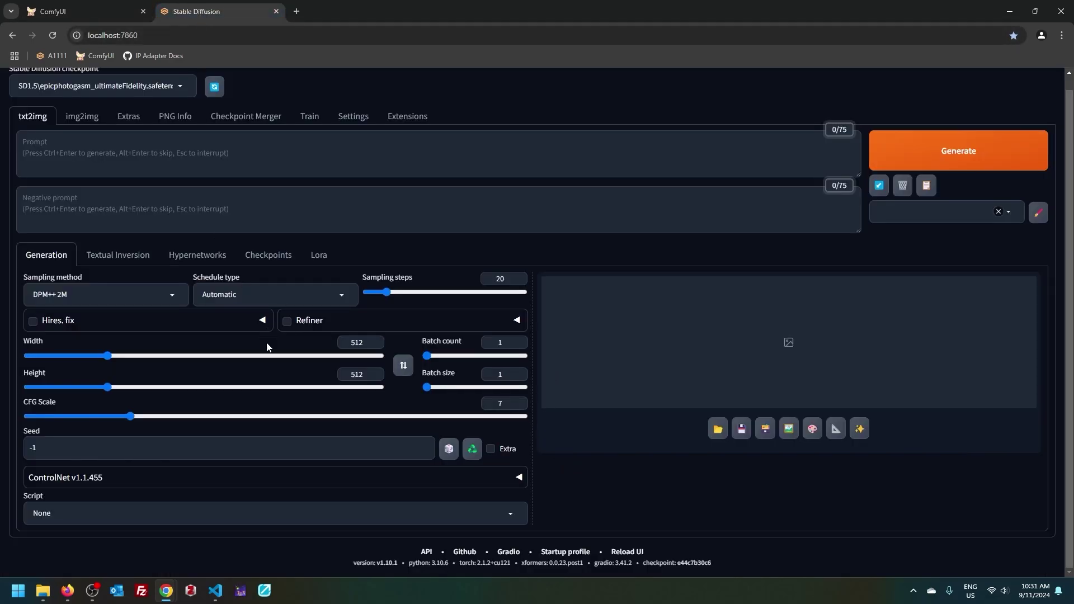
pyautogui.doubleClick(357, 343)
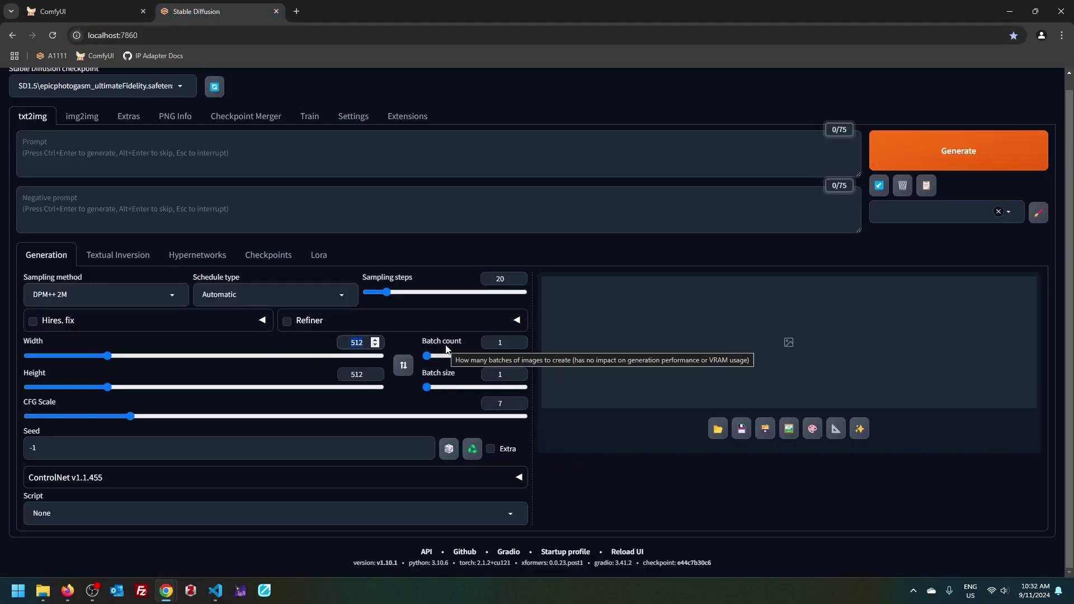
pyautogui.write('288')
pyautogui.press('Tab')
pyautogui.click(588, 502)
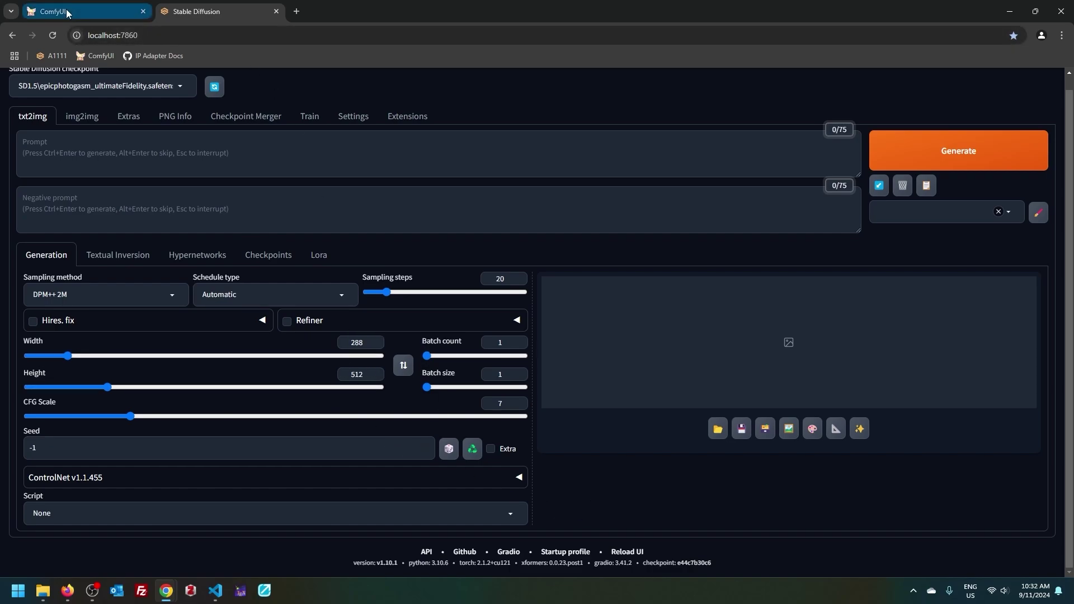
pyautogui.click(210, 147)
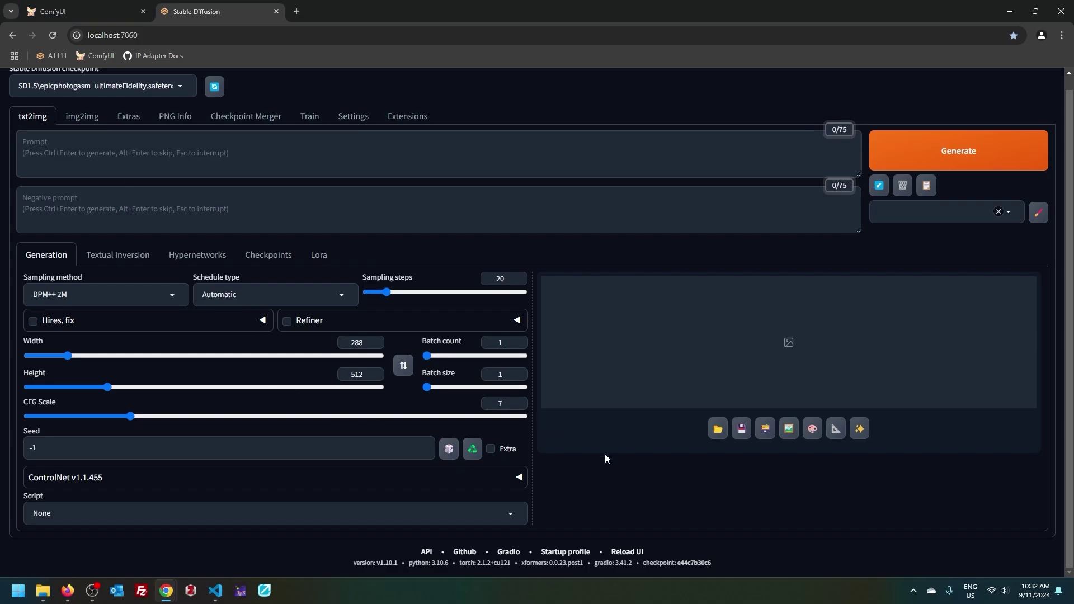
# Back in ComfyUI, create an Empty Latent Image node linked to the KSampler's latent_image input and place it beside the sampler
pyautogui.click(54, 11)
pyautogui.scroll(-4, 156, 360)
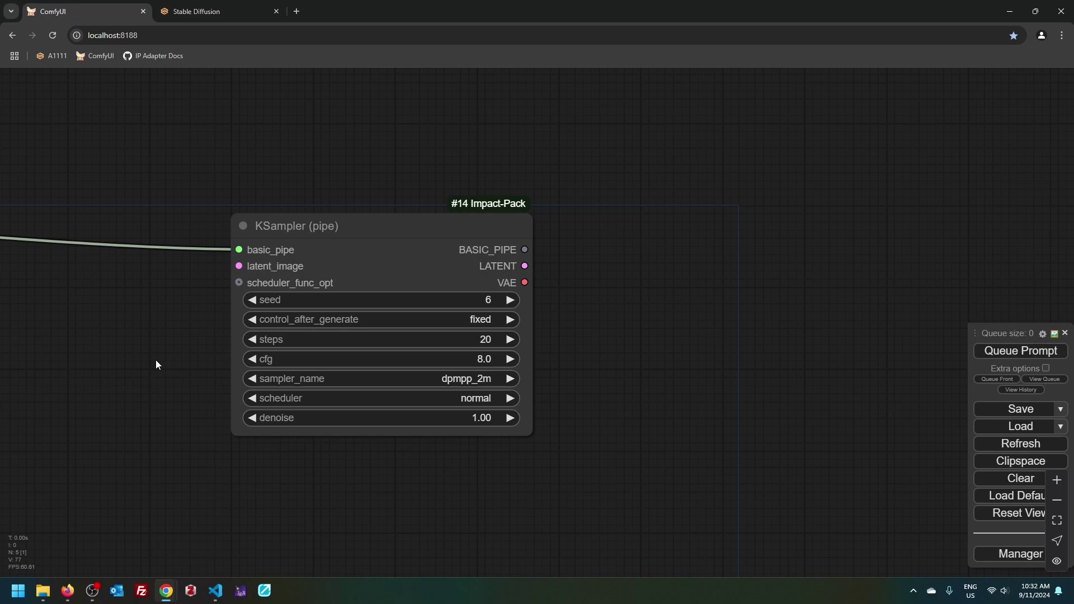
pyautogui.moveTo(156, 360); pyautogui.dragTo(274, 359)
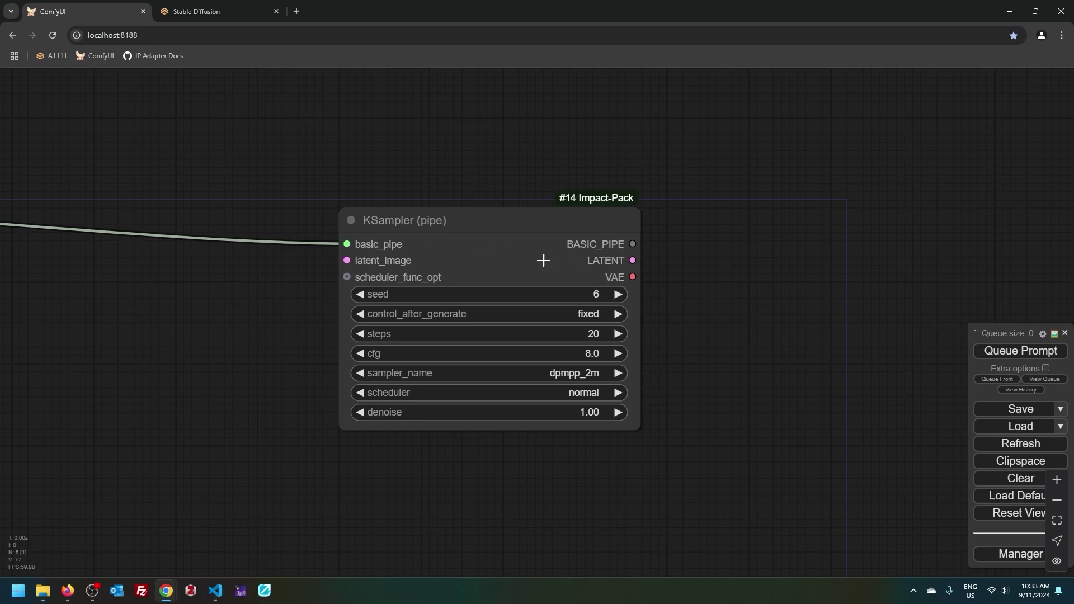
pyautogui.scroll(-2, 249, 286)
pyautogui.moveTo(330, 269); pyautogui.dragTo(223, 291)
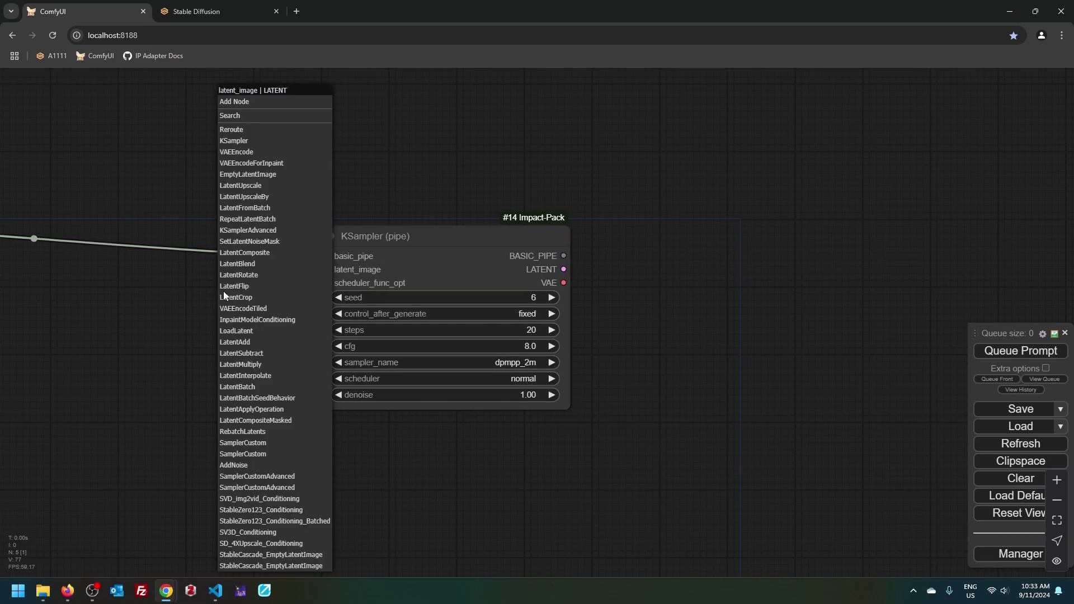
pyautogui.click(248, 174)
pyautogui.moveTo(298, 293); pyautogui.dragTo(109, 324)
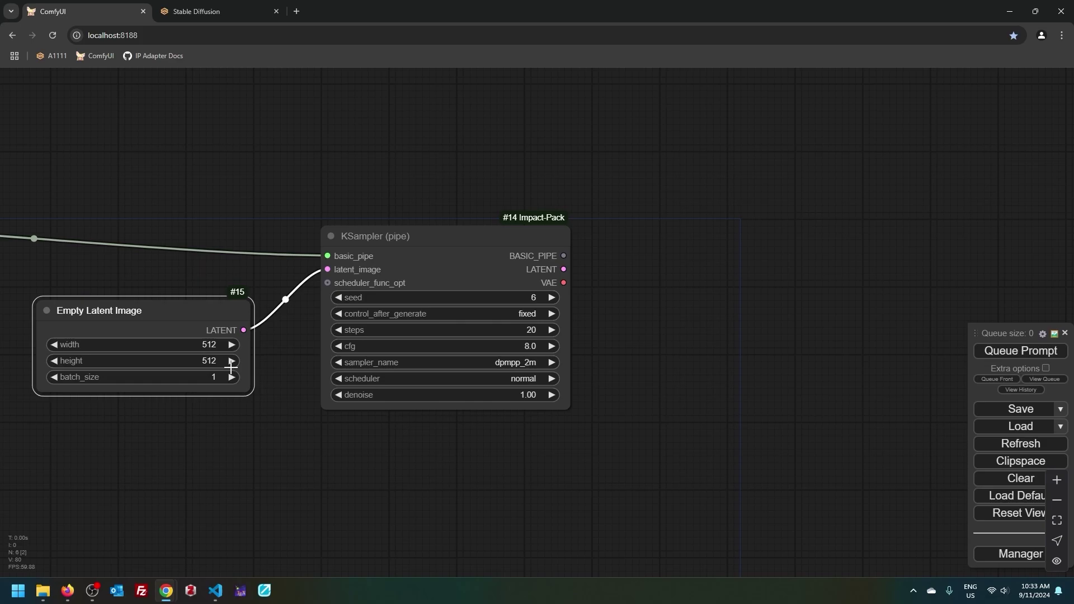
# Set the Empty Latent Image width to 288
pyautogui.click(208, 346)
pyautogui.write('288')
pyautogui.press('Return')
pyautogui.moveTo(208, 468); pyautogui.dragTo(207, 468)
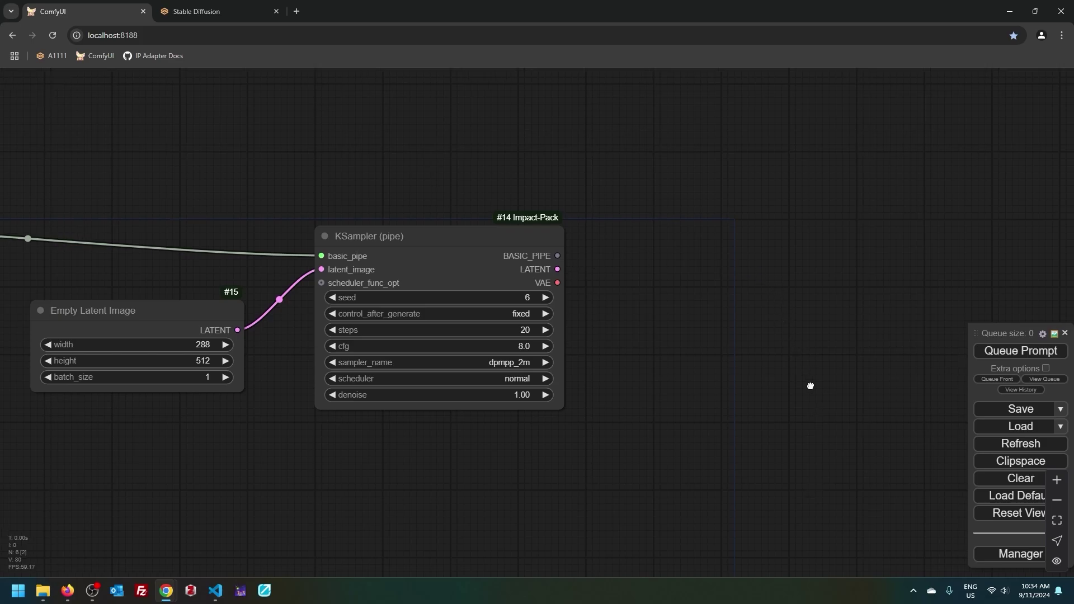
# Add a VAE Decode node fed by the KSampler's LATENT and VAE outputs, and connect its image output to a Preview Image node
pyautogui.moveTo(810, 386); pyautogui.dragTo(587, 270)
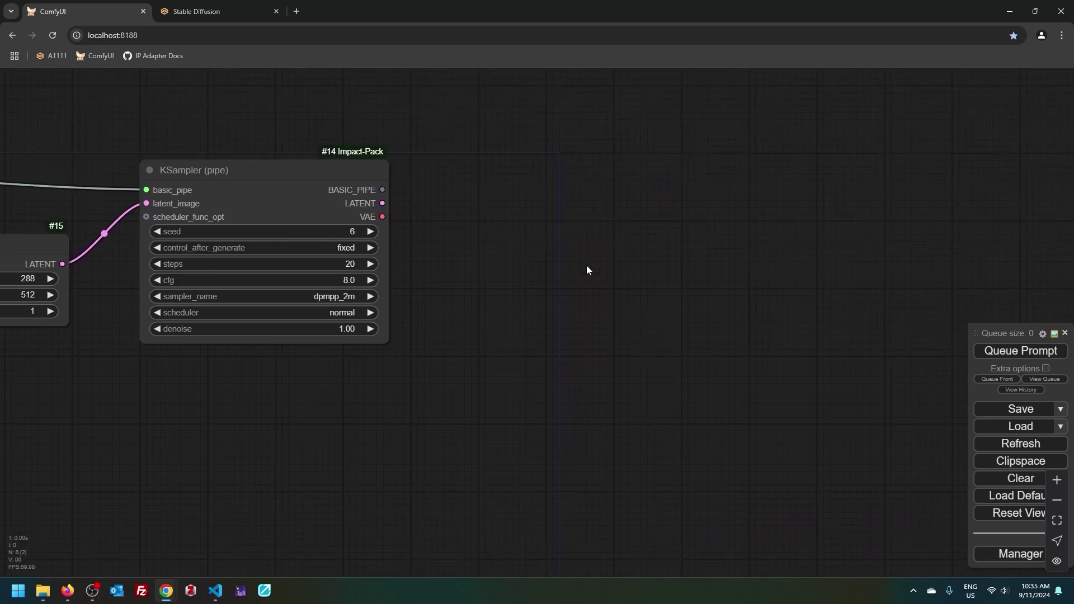
pyautogui.moveTo(383, 203); pyautogui.dragTo(594, 234)
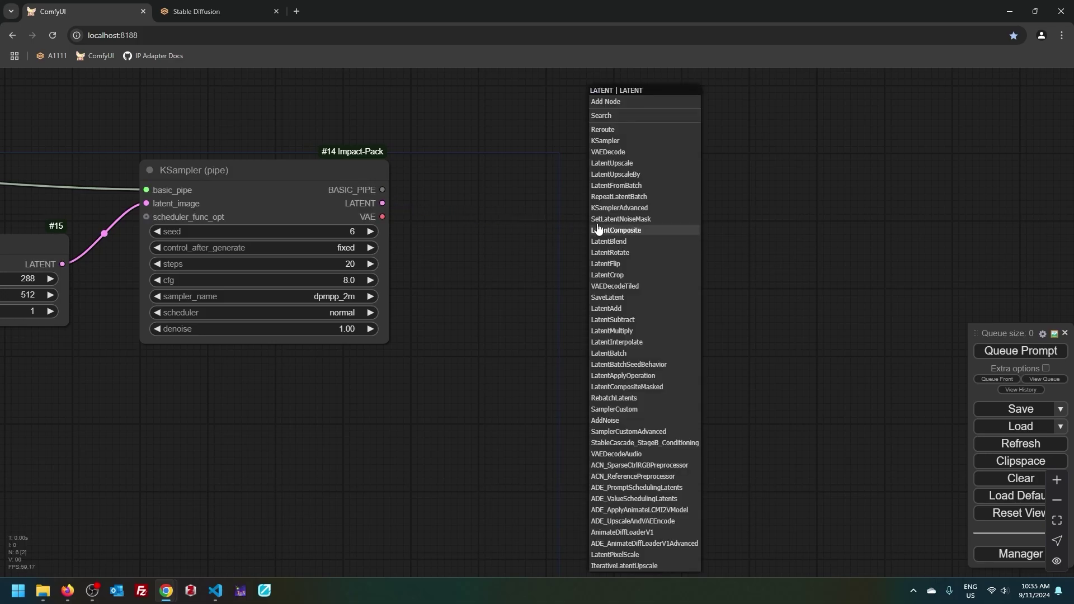
pyautogui.click(646, 152)
pyautogui.moveTo(382, 217); pyautogui.dragTo(600, 280)
pyautogui.moveTo(679, 257); pyautogui.dragTo(734, 214)
pyautogui.click(779, 172)
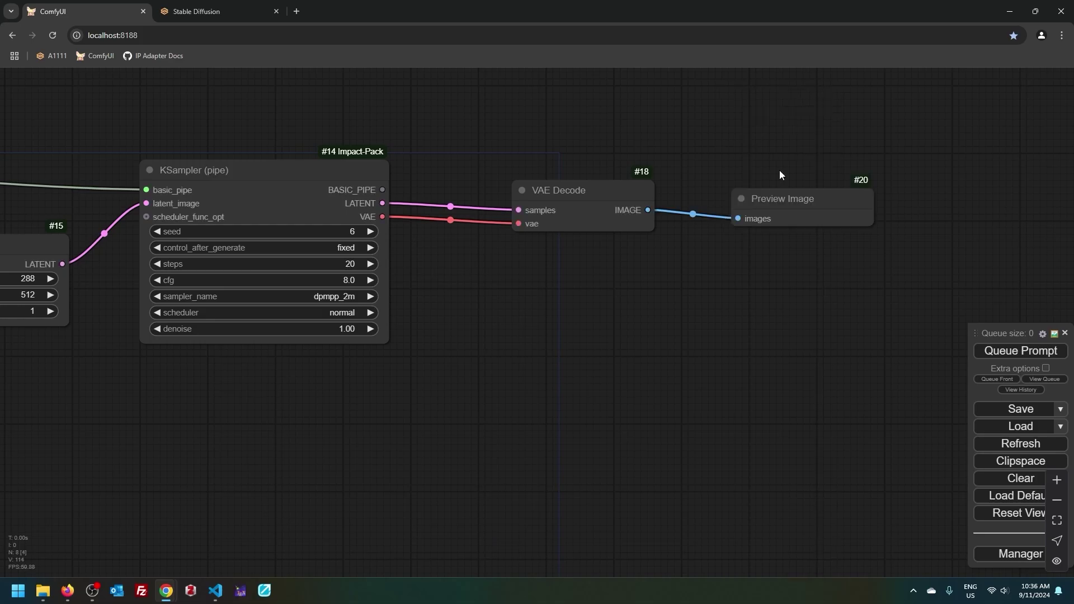
# Queue the workflow to generate the preview image
pyautogui.hotkey('ctrl', 'Return')
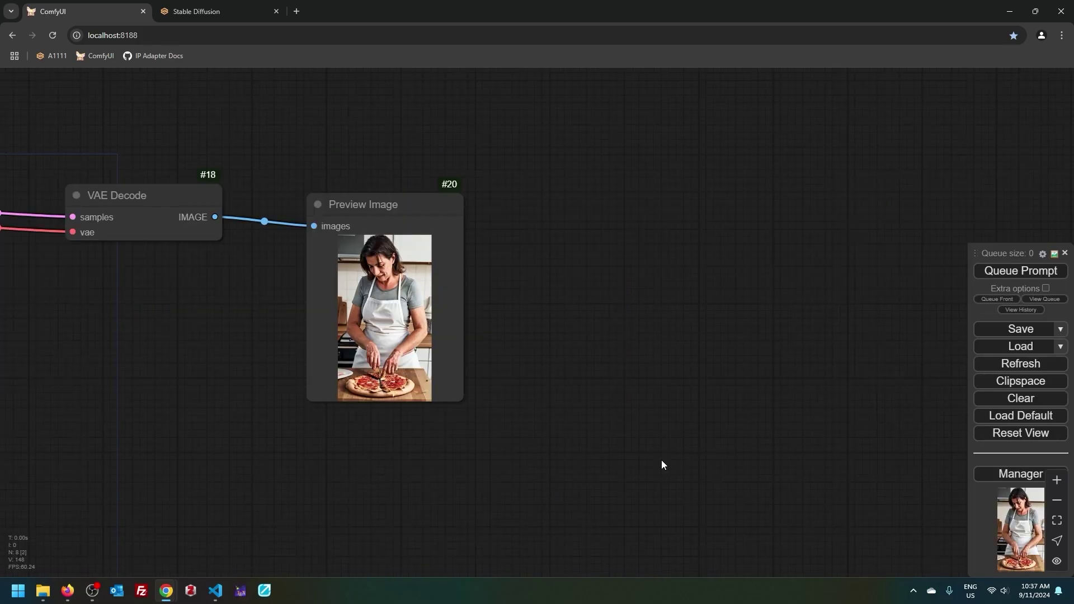
pyautogui.scroll(-12, 660, 439)
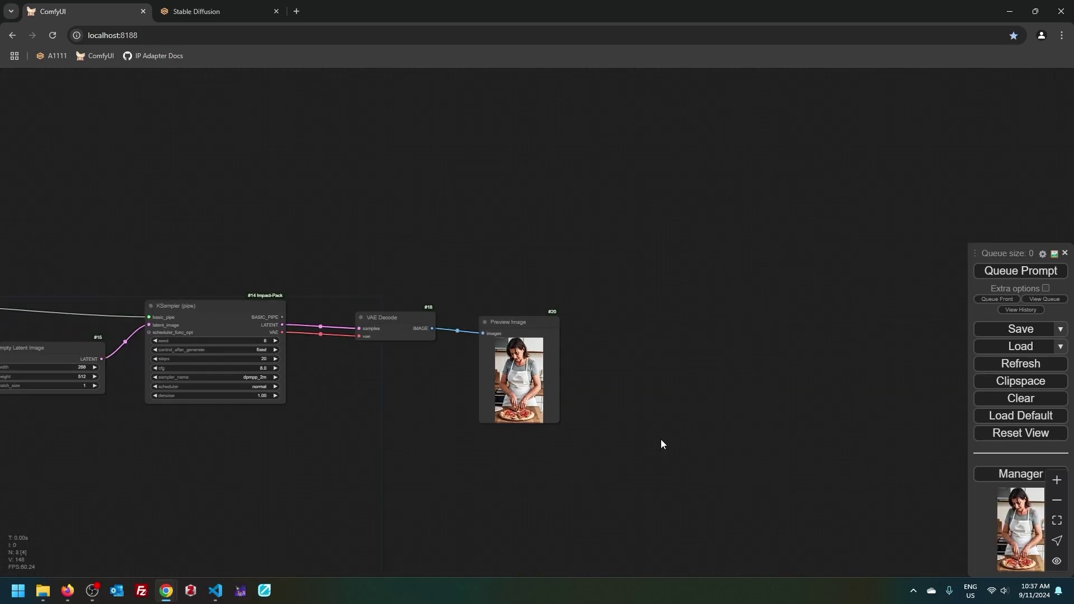
# Copy the four nodes of the 1. Inputs group and paste them with their links onto the empty canvas above the workflow
pyautogui.moveTo(292, 476); pyautogui.dragTo(827, 428)
pyautogui.scroll(2, 827, 429)
pyautogui.moveTo(278, 185); pyautogui.dragTo(713, 476)
pyautogui.click(700, 459)
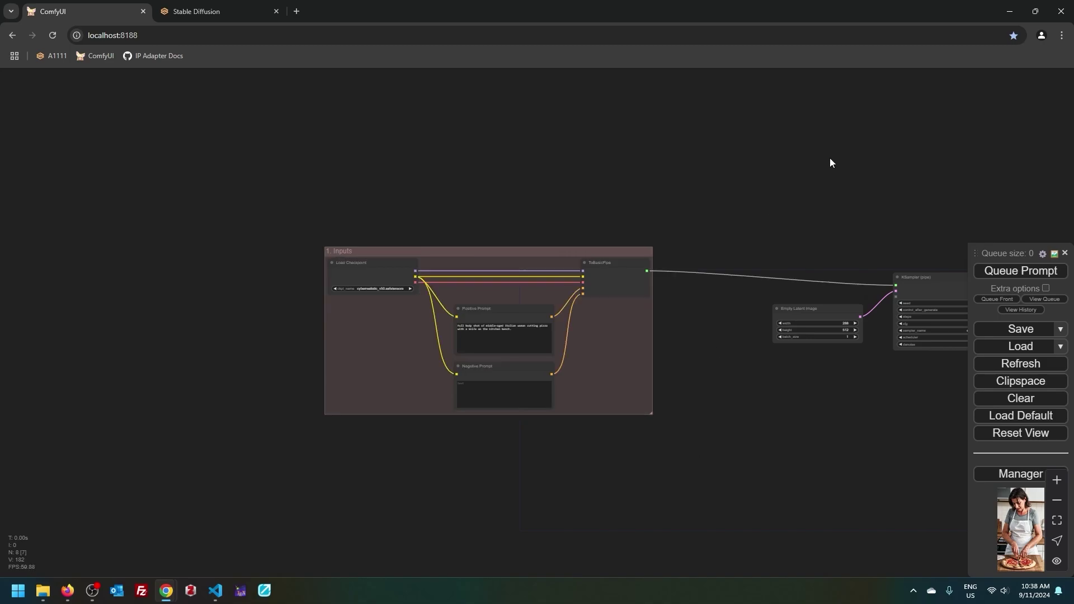
pyautogui.moveTo(795, 185); pyautogui.dragTo(434, 418)
pyautogui.moveTo(485, 297); pyautogui.dragTo(395, 385)
pyautogui.moveTo(530, 283); pyautogui.dragTo(414, 278)
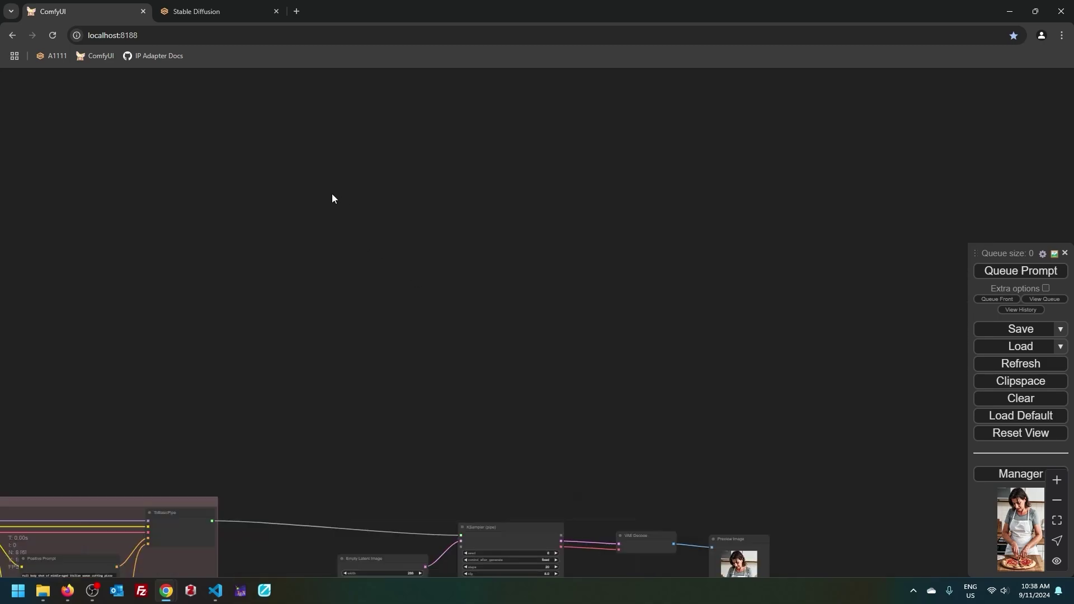
pyautogui.hotkey('ctrl', 'v')
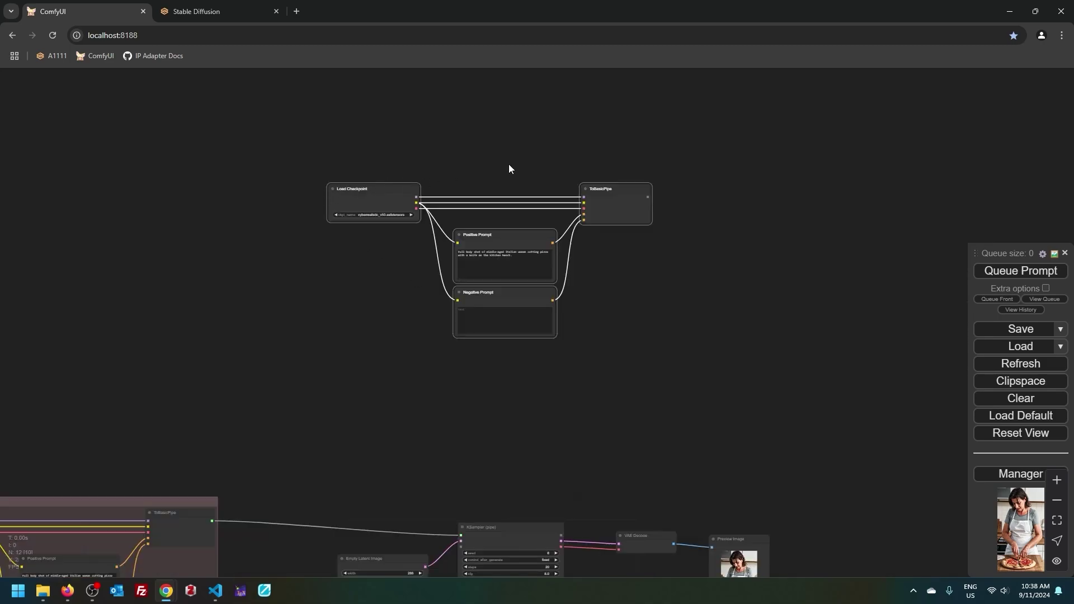
# Wrap the four pasted input nodes in a new group and colour it brown
pyautogui.rightClick(720, 159)
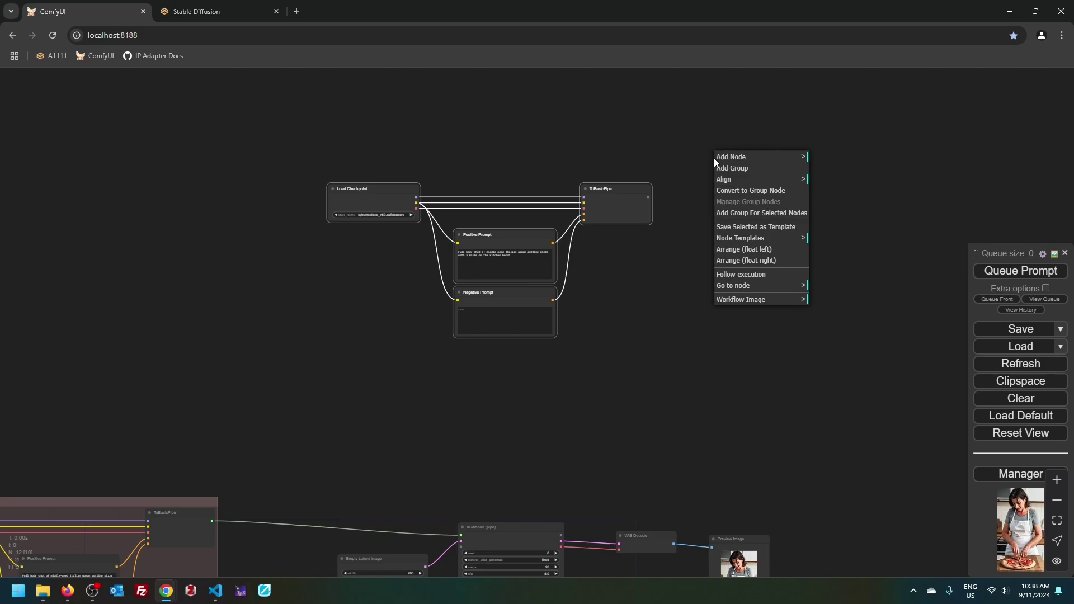
pyautogui.click(777, 211)
pyautogui.click(617, 248)
pyautogui.rightClick(617, 247)
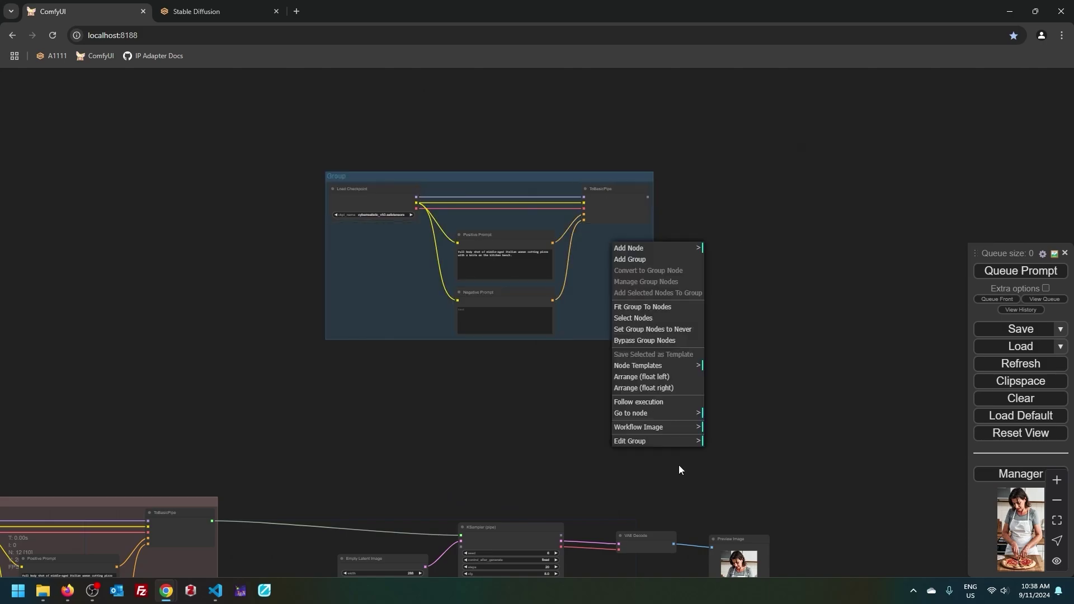
pyautogui.click(674, 442)
pyautogui.click(741, 466)
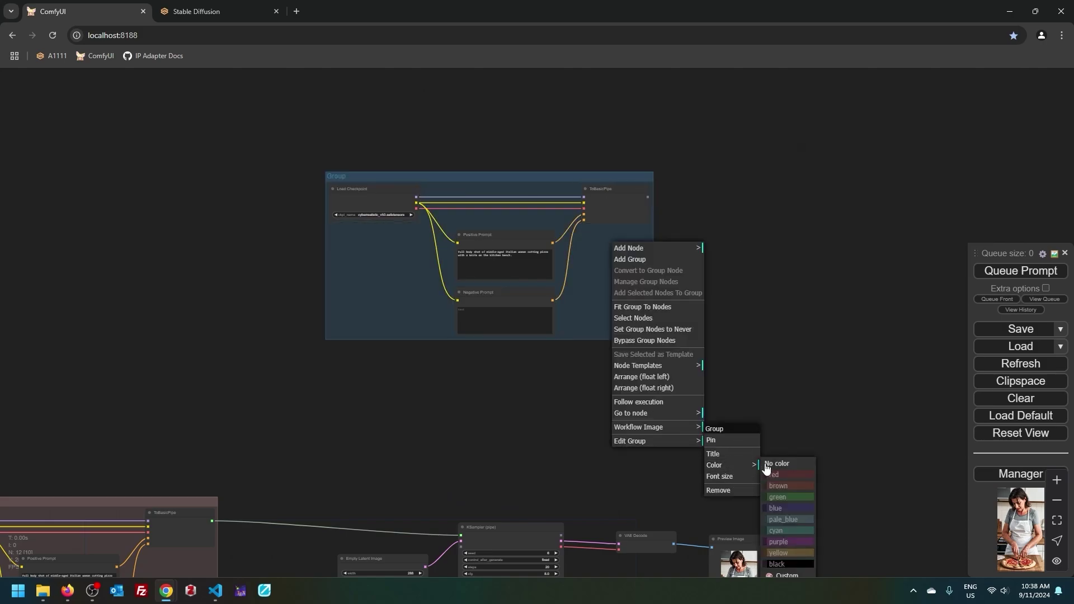
pyautogui.click(785, 486)
# Title the new brown group "2. Inpainting Inputs"
pyautogui.scroll(2, 253, 241)
pyautogui.doubleClick(320, 233)
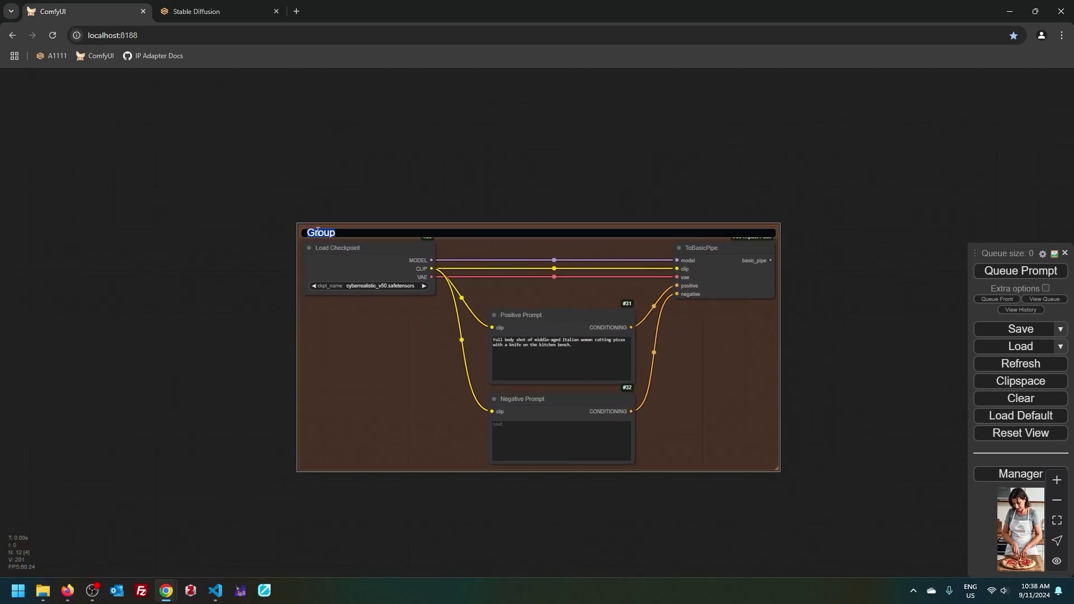
pyautogui.write('2. Inpainting Inputs')
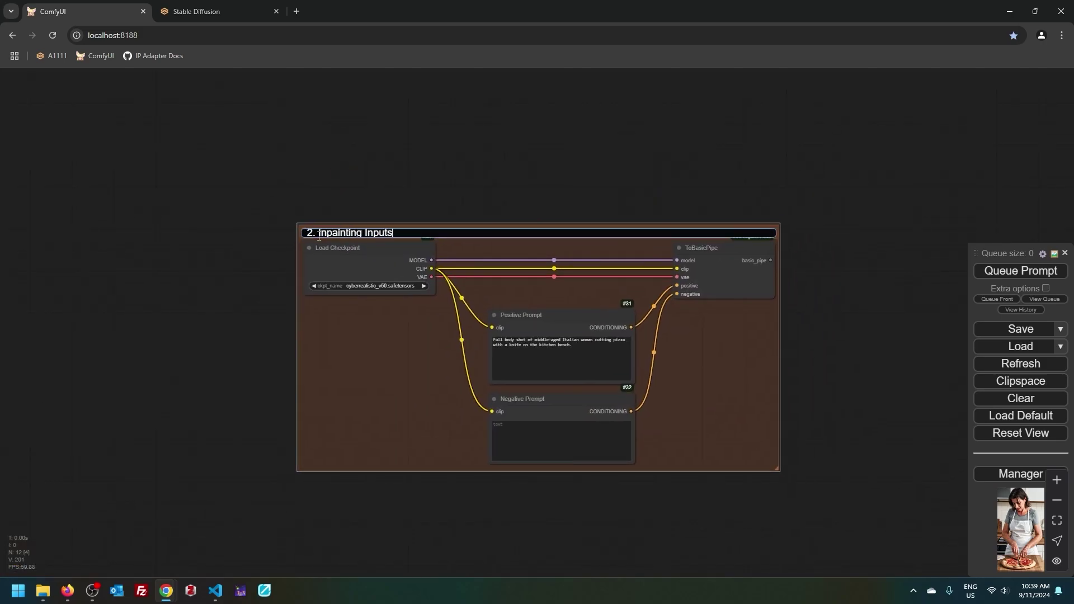
pyautogui.press('Return')
# In the 2. Inpainting Inputs group, load the cyberrealistic_v50-inpainting.safetensors checkpoint and clear the Positive Prompt text
pyautogui.click(372, 286)
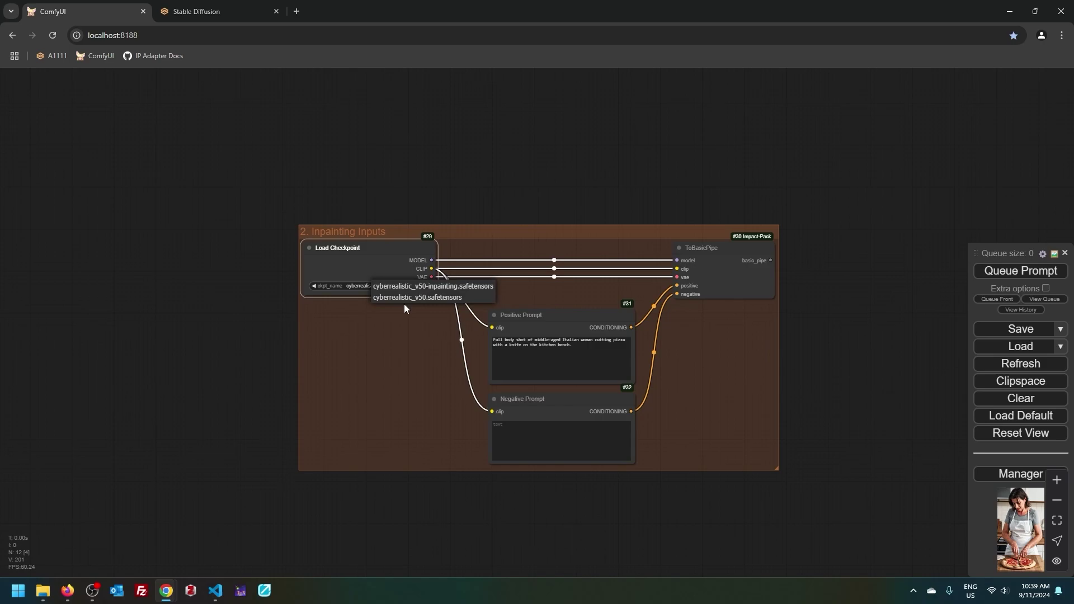
pyautogui.click(415, 294)
pyautogui.click(596, 355)
pyautogui.hotkey('ctrl', 'a')
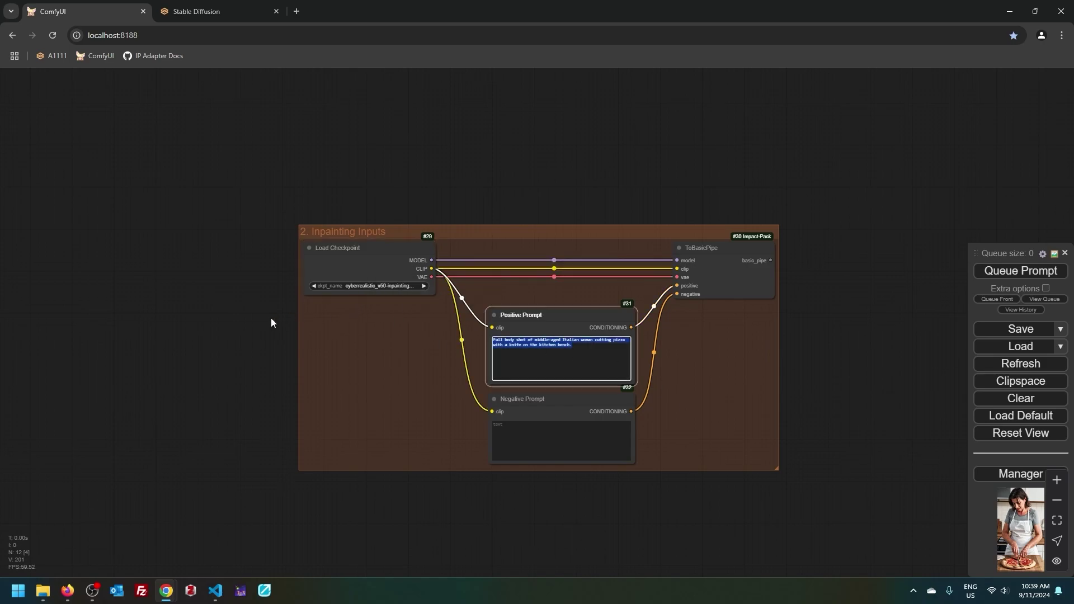
pyautogui.press('BackSpace')
pyautogui.click(270, 323)
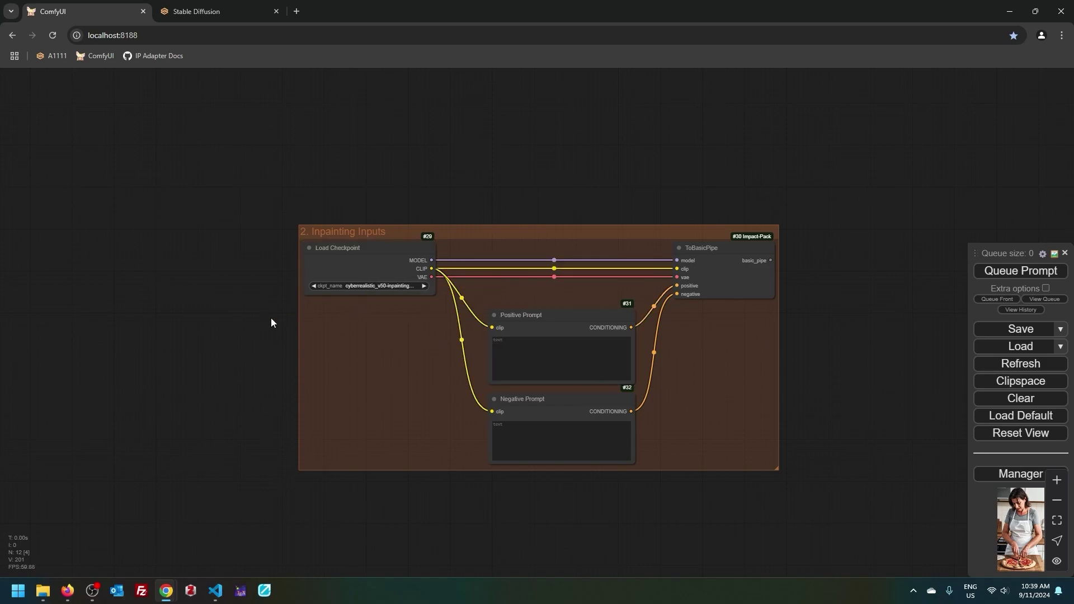
# Add a Pad Image for Outpainting node near the preview and feed it the VAE Decode's image output
pyautogui.scroll(-2, 798, 426)
pyautogui.moveTo(936, 545); pyautogui.dragTo(579, 234)
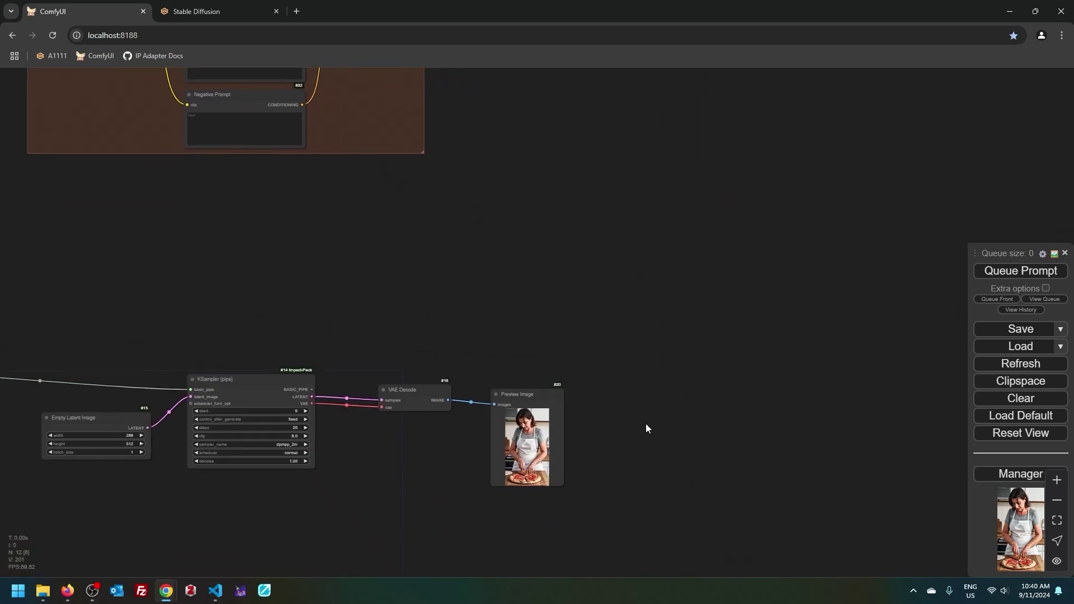
pyautogui.scroll(6, 654, 335)
pyautogui.scroll(-3, 673, 335)
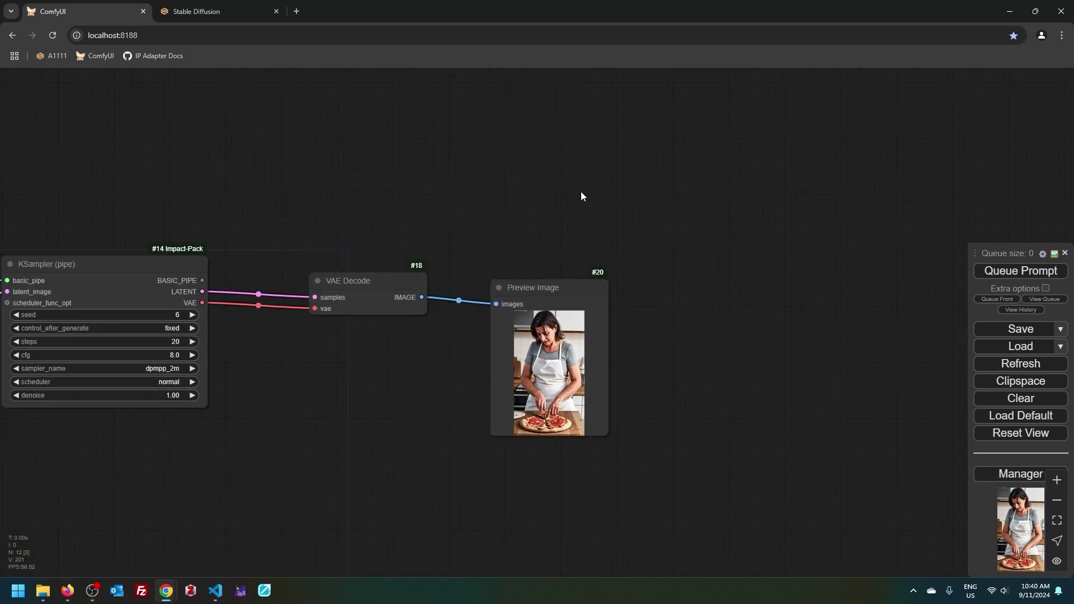
pyautogui.moveTo(581, 195); pyautogui.dragTo(494, 279)
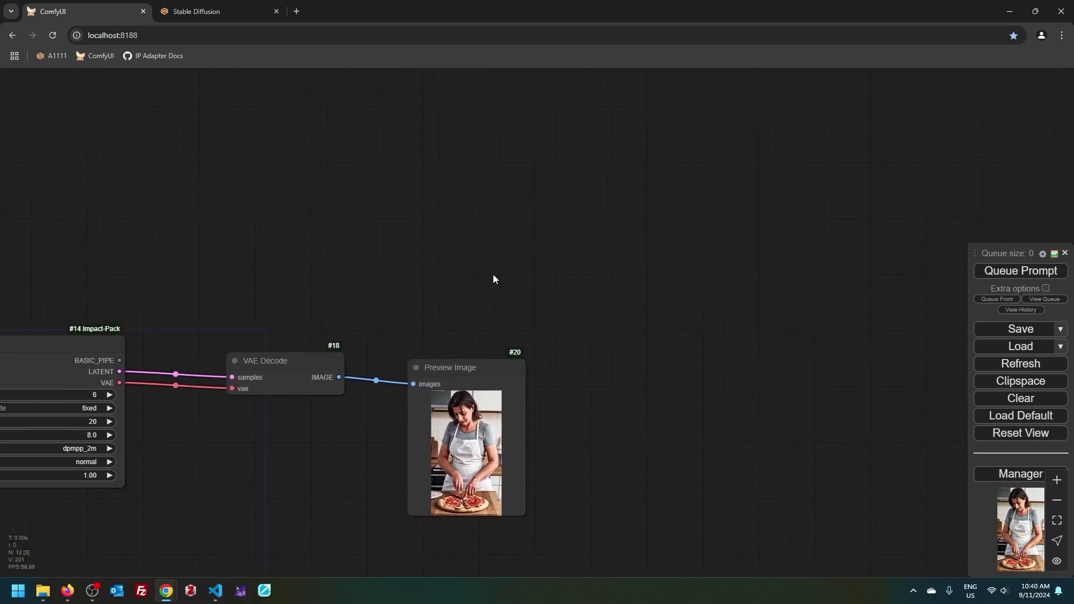
pyautogui.doubleClick(605, 229)
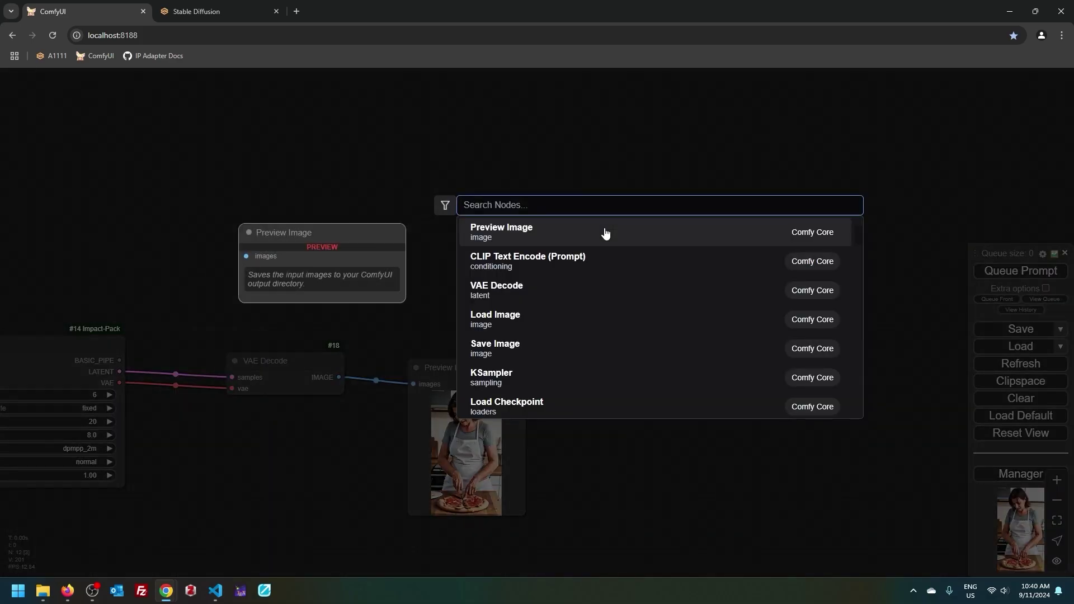
pyautogui.write('outpaint')
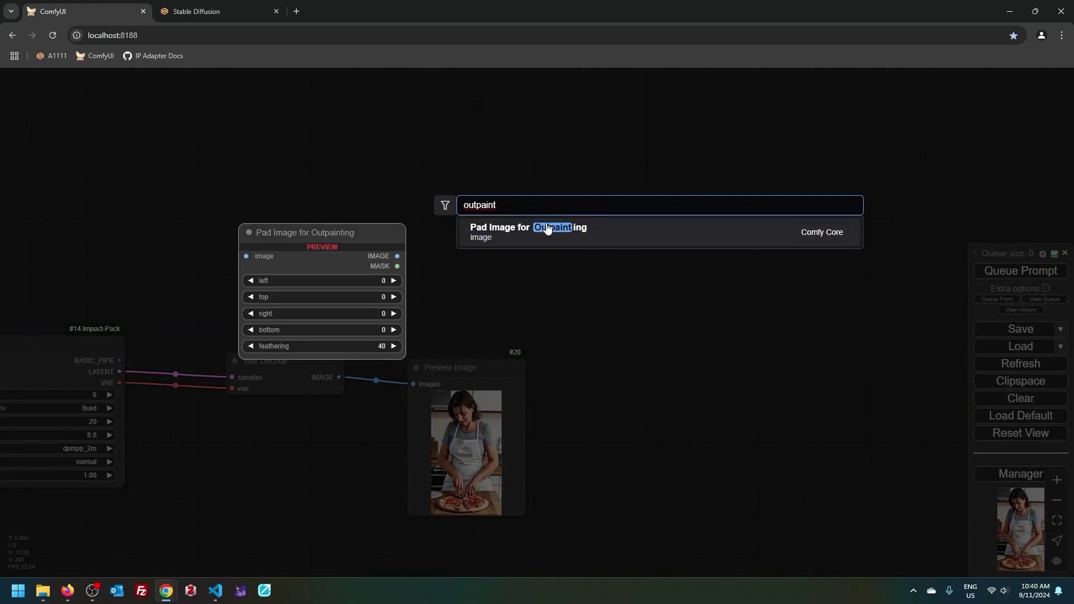
pyautogui.click(618, 239)
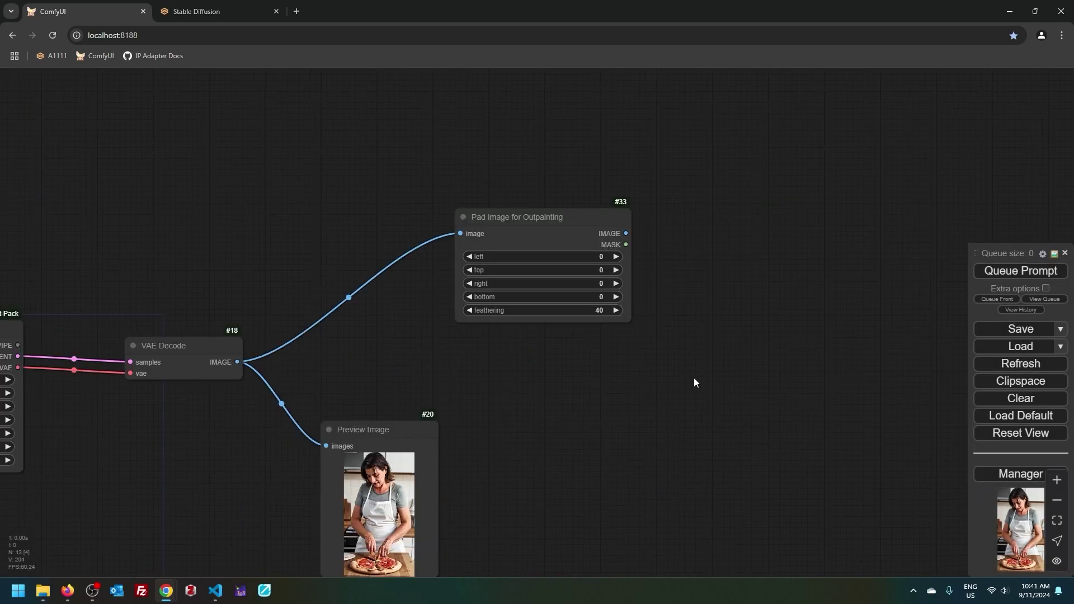
# Reposition the Pad Image for Outpainting node beyond the VAE Decode and shift the Preview Image node further below it
pyautogui.moveTo(708, 362); pyautogui.dragTo(605, 387)
pyautogui.moveTo(430, 240); pyautogui.dragTo(452, 285)
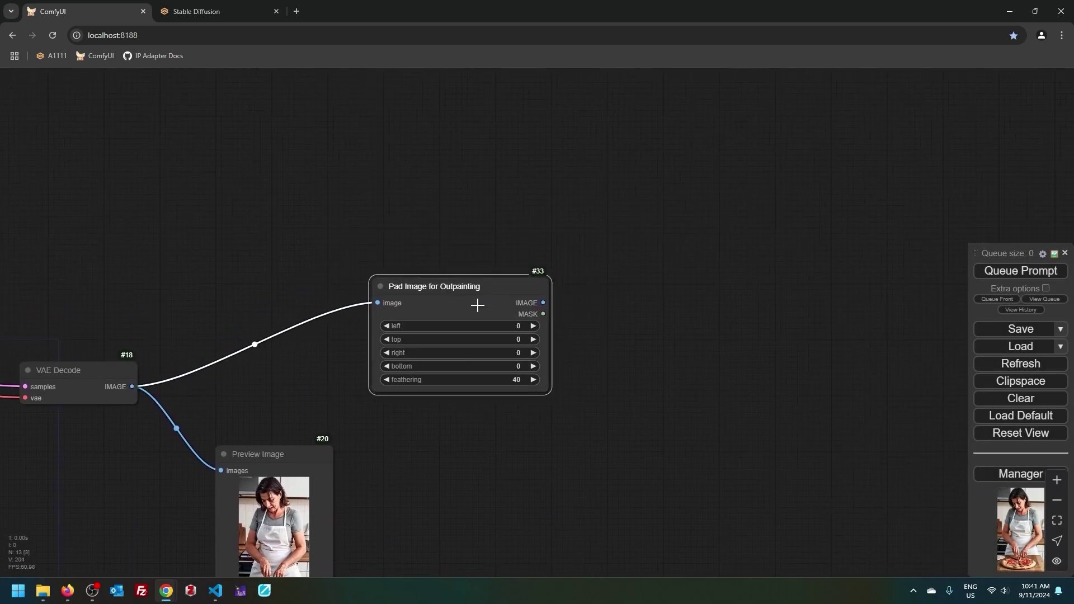
pyautogui.scroll(4, 598, 405)
pyautogui.scroll(-3, 595, 420)
pyautogui.moveTo(595, 423); pyautogui.dragTo(598, 347)
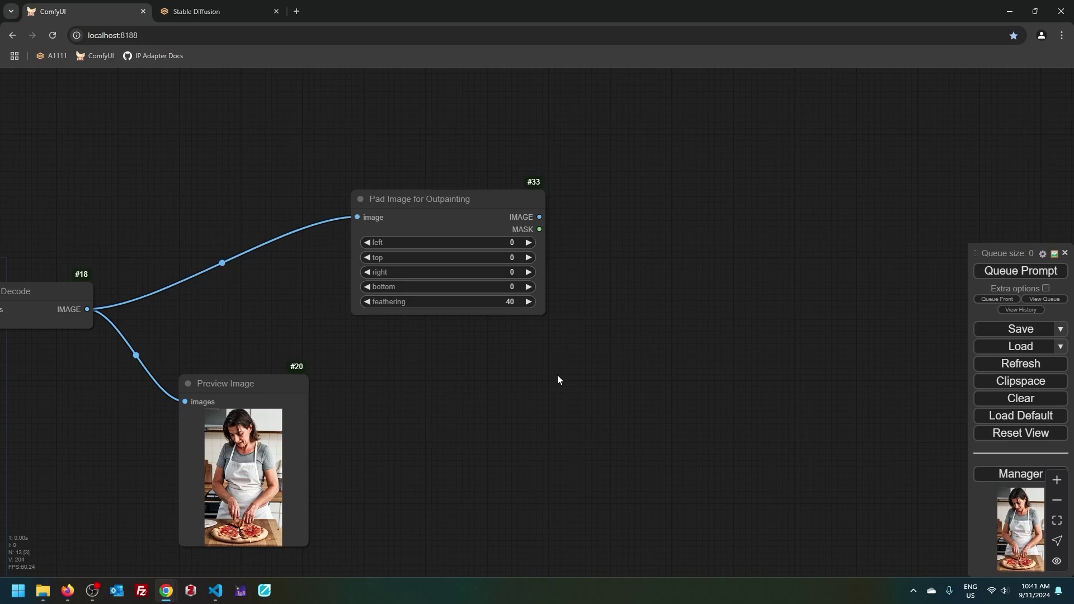
pyautogui.moveTo(290, 383); pyautogui.dragTo(266, 402)
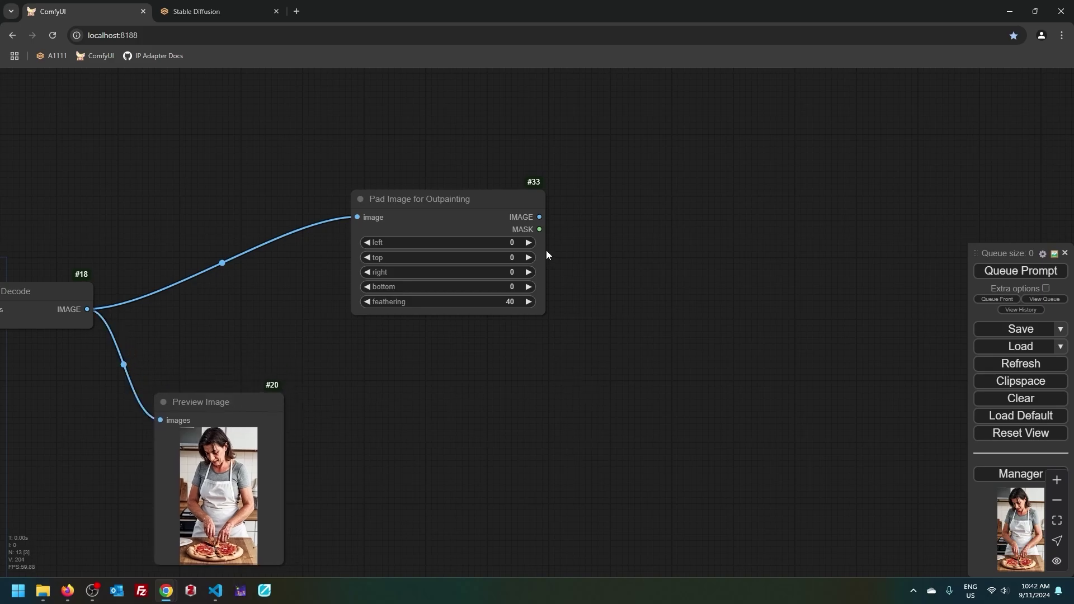
# Set the left padding of the Pad Image for Outpainting node to 224
pyautogui.click(505, 242)
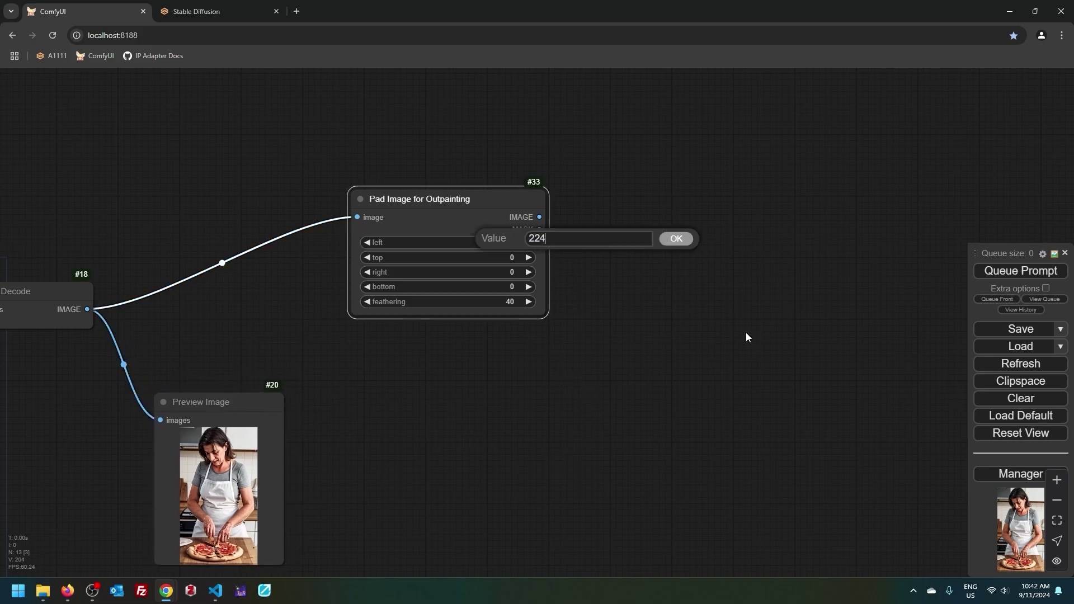
pyautogui.write('224')
pyautogui.press('Return')
# Attach a Preview Image node to the Pad Image for Outpainting's image output and queue the workflow to check the padded image
pyautogui.moveTo(539, 217); pyautogui.dragTo(520, 395)
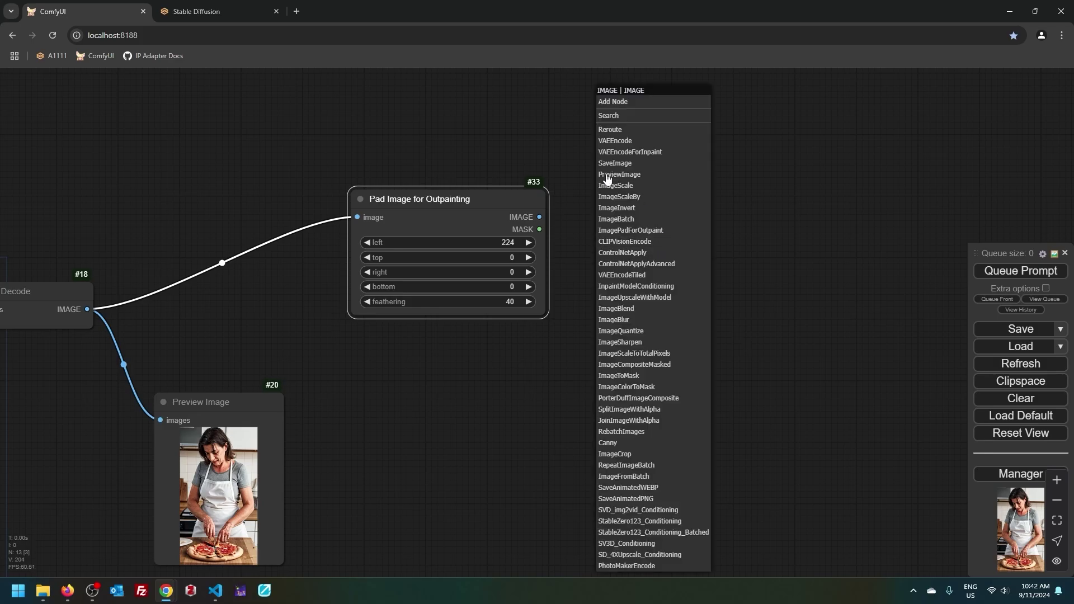
pyautogui.click(616, 174)
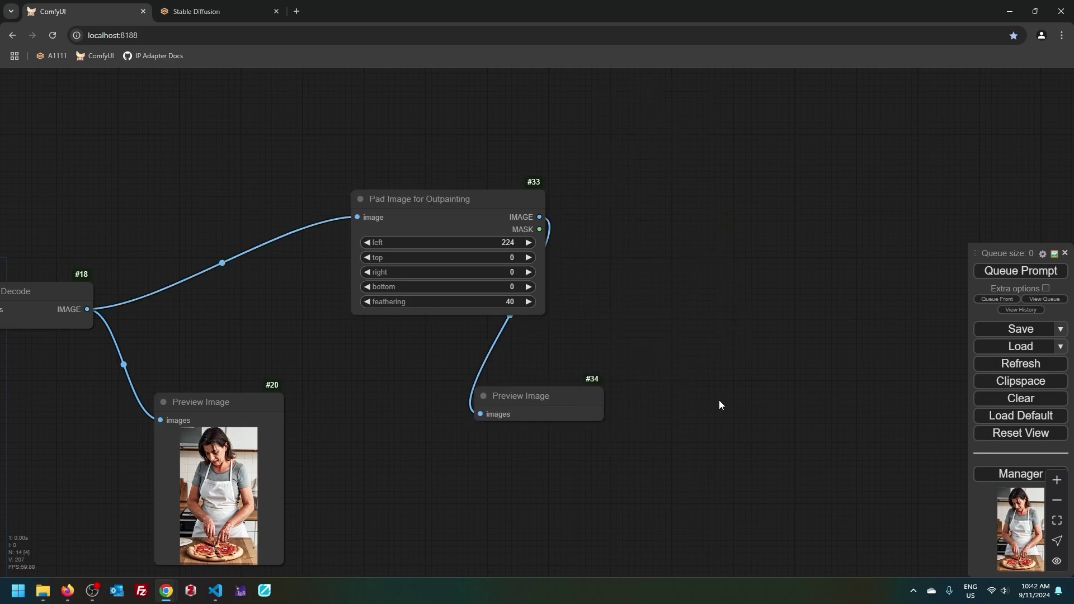
pyautogui.hotkey('ctrl', 'Return')
pyautogui.scroll(2, 657, 356)
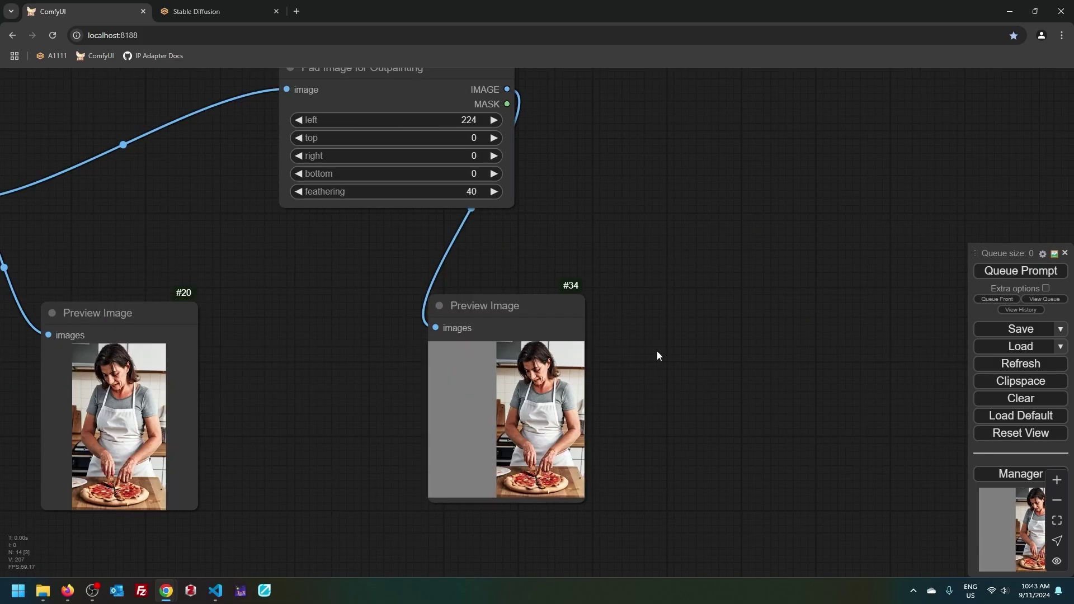
pyautogui.scroll(-7, 657, 356)
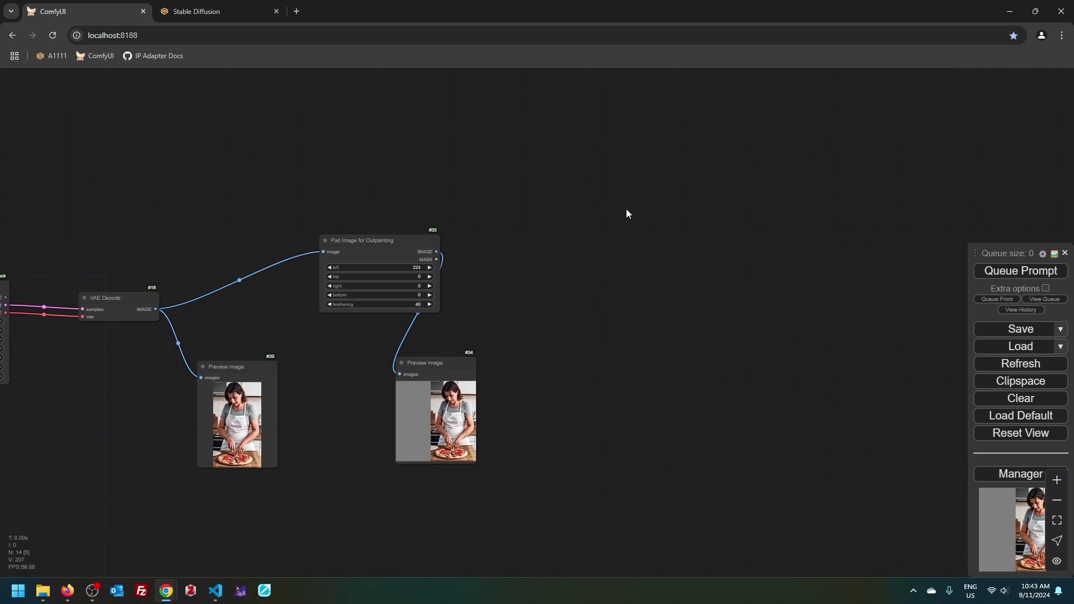
# Duplicate the KSampler (pipe) node and place the copy on the empty canvas beyond the Pad Image for Outpainting node
pyautogui.moveTo(265, 228); pyautogui.dragTo(698, 195)
pyautogui.click(349, 258)
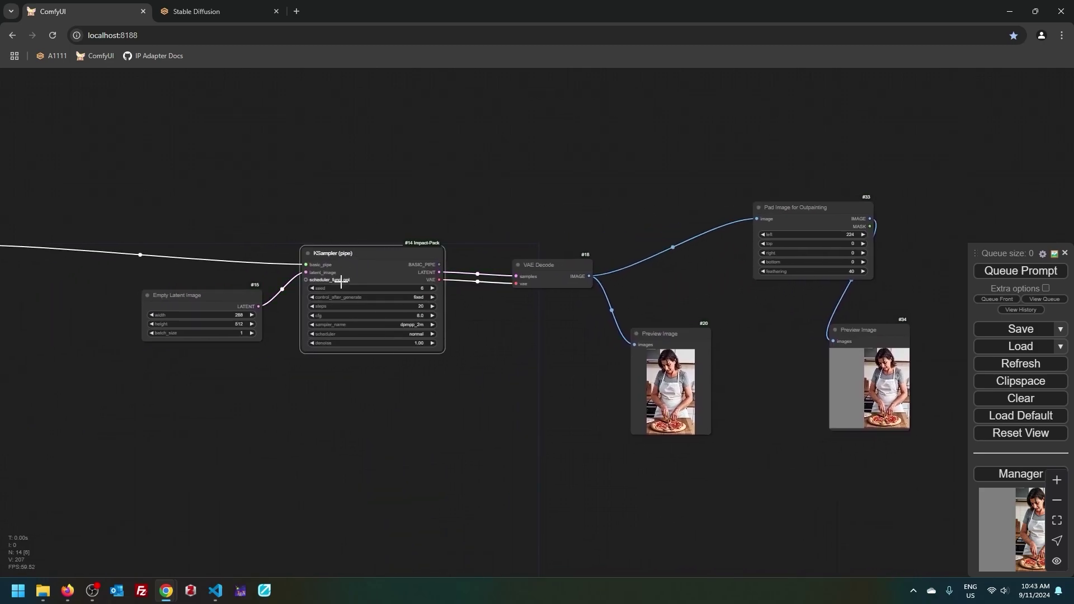
pyautogui.hscroll(6, 472, 183)
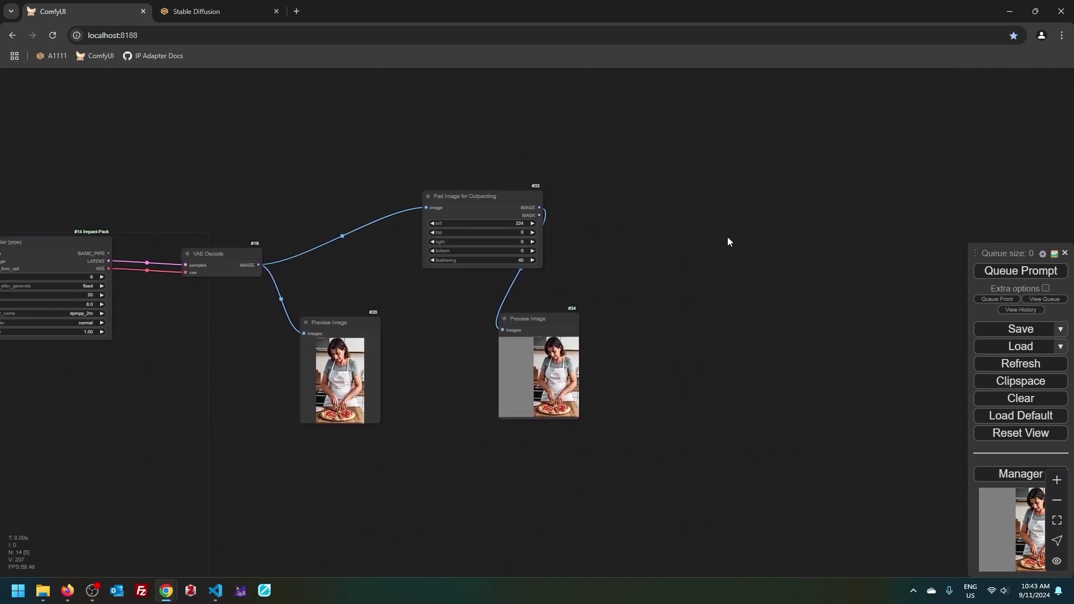
pyautogui.hotkey('ctrl', 'v')
pyautogui.scroll(5, 764, 177)
pyautogui.hscroll(2, 727, 252)
pyautogui.scroll(-1, 727, 251)
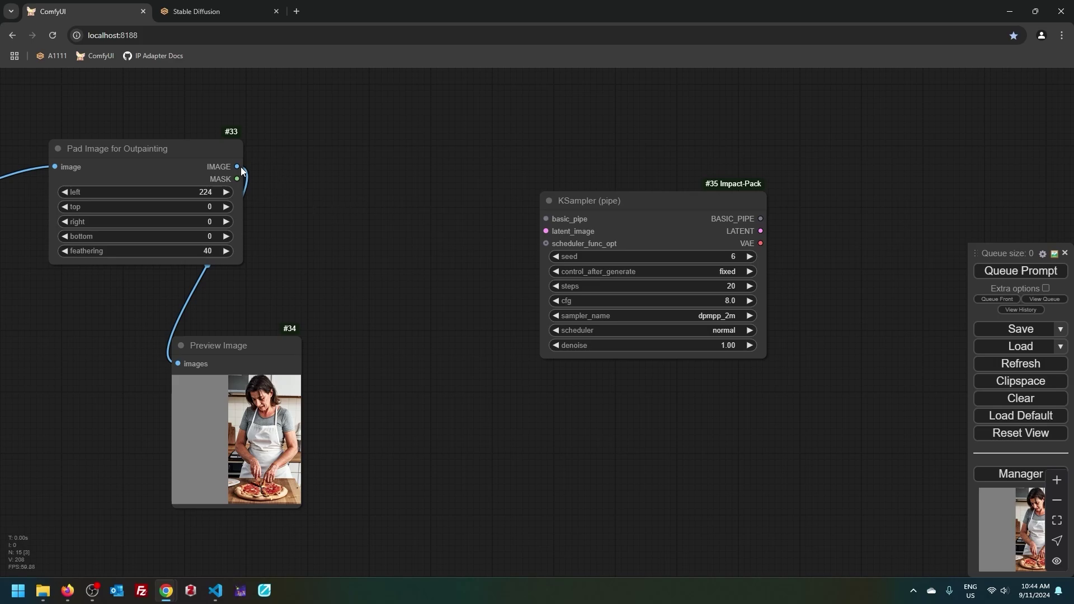
# Add a VAE Encode (for Inpainting) node fed by the padded image and mask, and connect its LATENT output to the second KSampler
pyautogui.moveTo(237, 166); pyautogui.dragTo(364, 230)
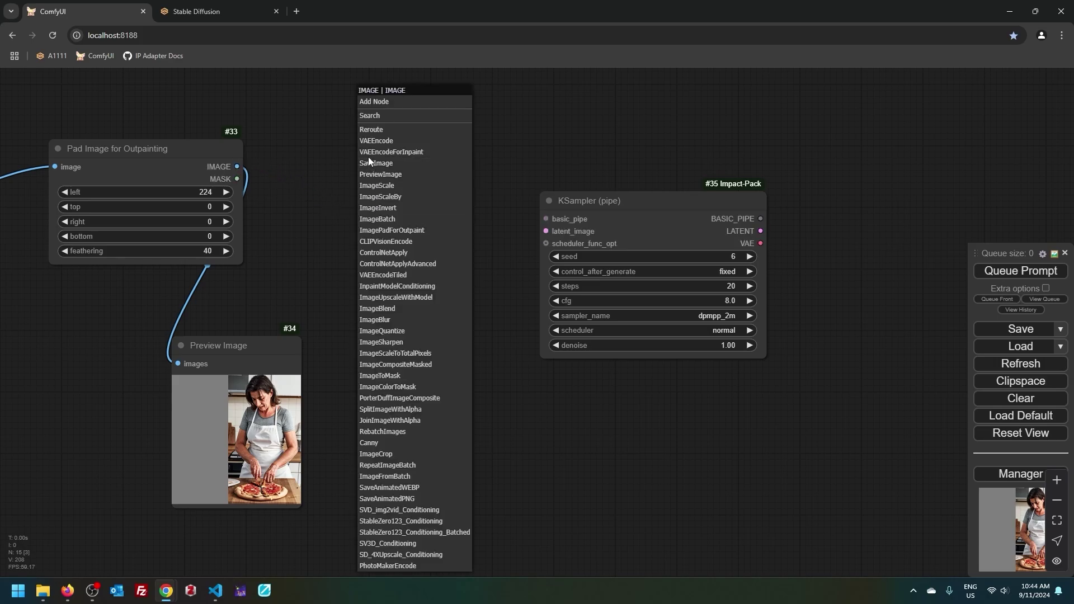
pyautogui.click(435, 153)
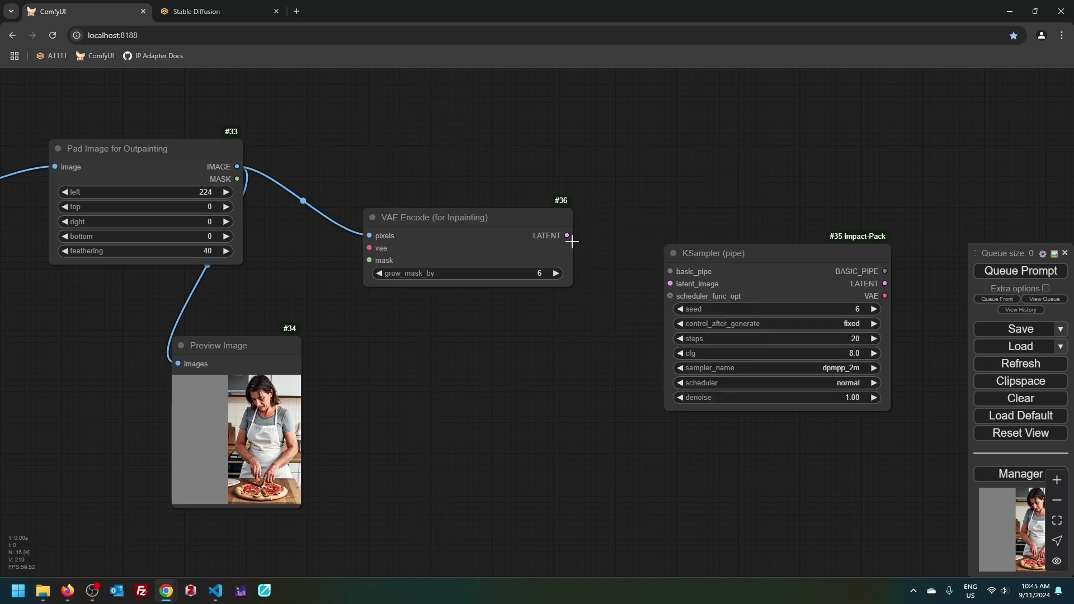
pyautogui.moveTo(571, 241); pyautogui.dragTo(671, 284)
pyautogui.moveTo(244, 178); pyautogui.dragTo(370, 260)
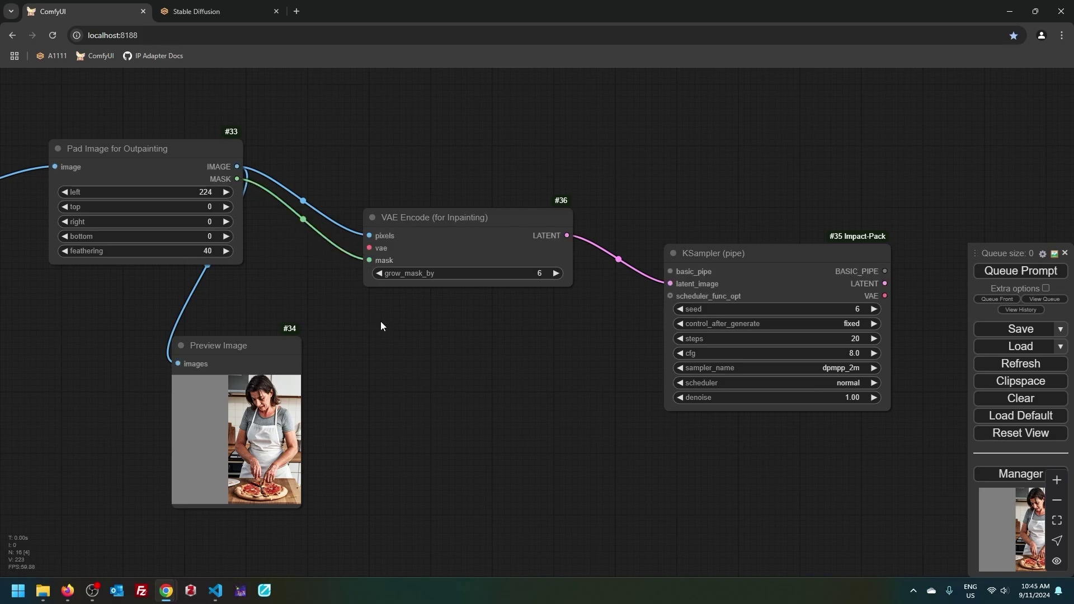
# Route the first KSampler's VAE output through two Reroute nodes into the vae input of VAE Encode (for Inpainting)
pyautogui.scroll(-4, 319, 277)
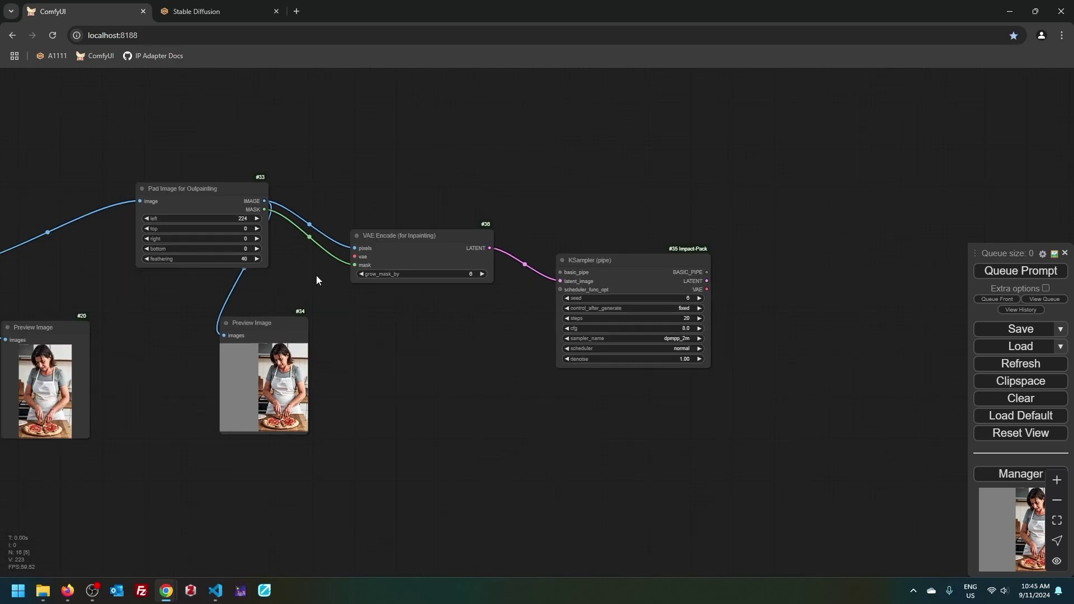
pyautogui.moveTo(316, 276); pyautogui.dragTo(602, 227)
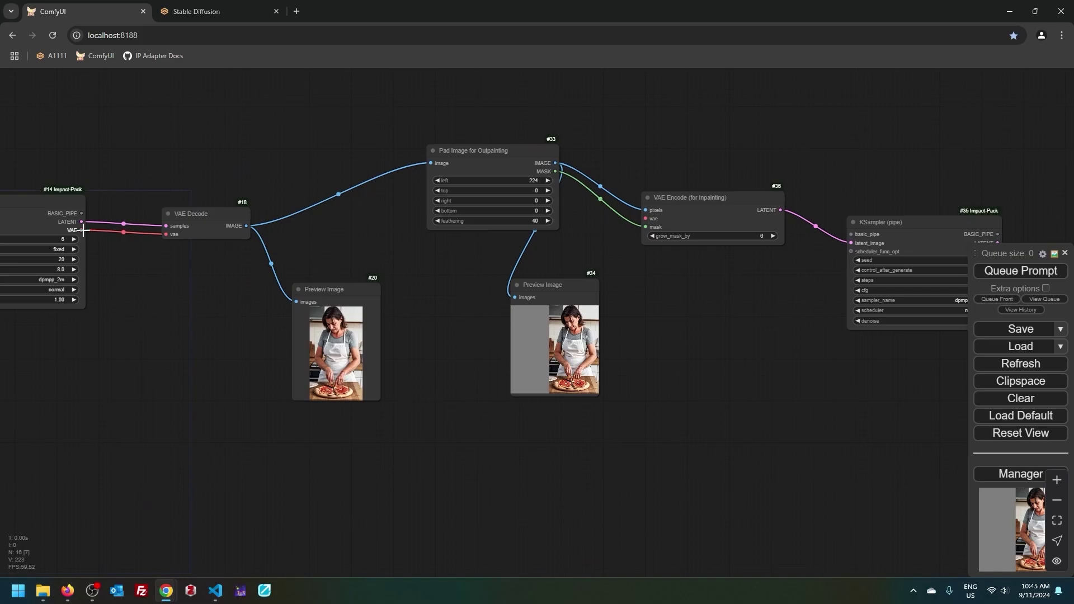
pyautogui.moveTo(83, 230); pyautogui.dragTo(332, 288)
pyautogui.click(128, 138)
pyautogui.scroll(3, 209, 269)
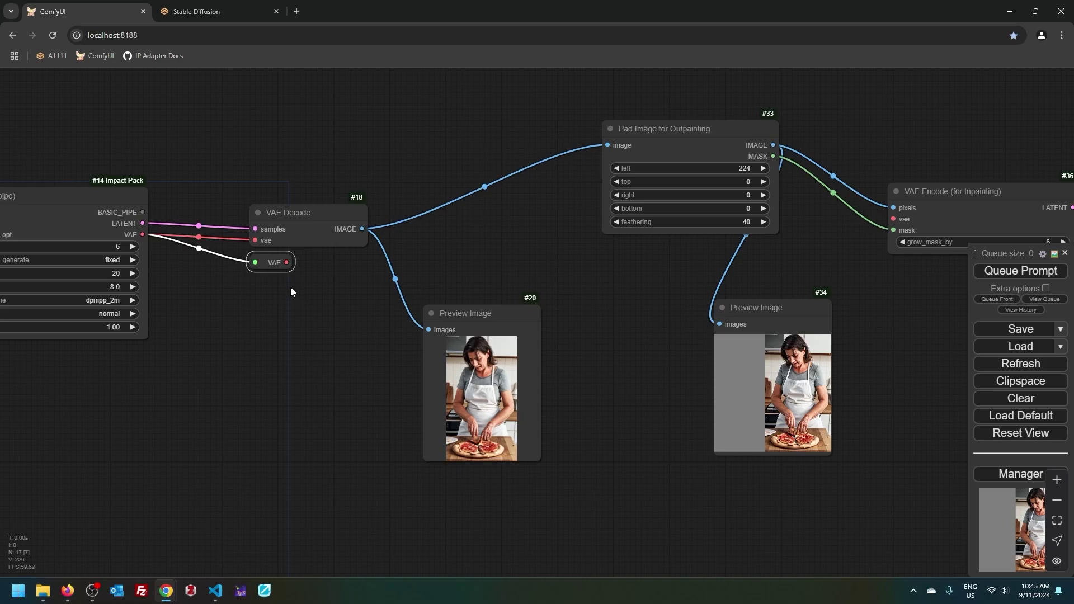
pyautogui.click(317, 306)
pyautogui.moveTo(286, 262); pyautogui.dragTo(894, 219)
pyautogui.click(802, 129)
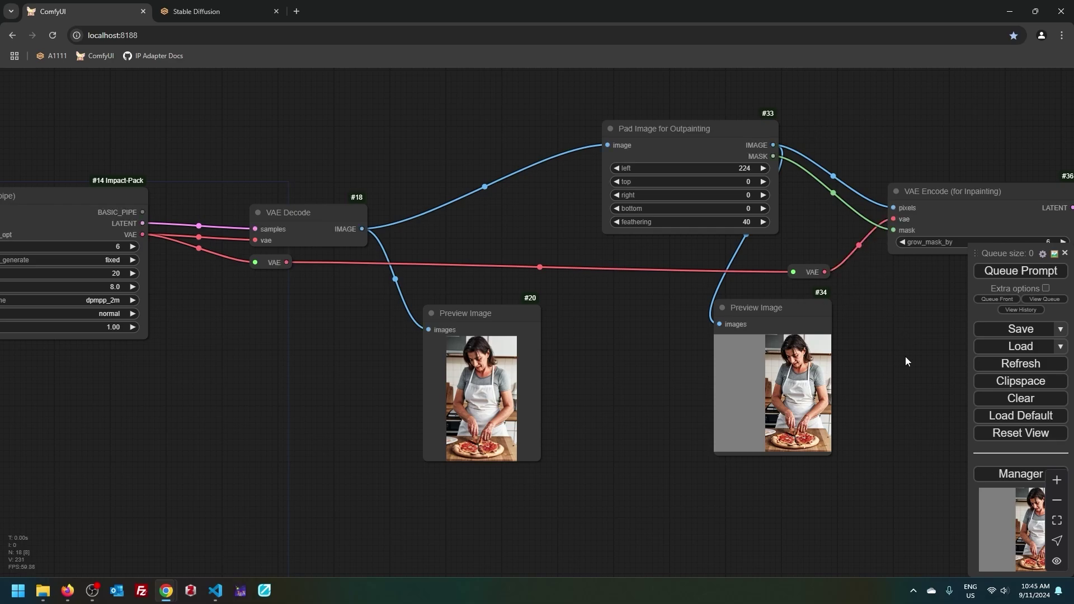
# Delete the Preview Image nodes attached to the VAE Decode and to the Pad Image for Outpainting
pyautogui.click(484, 352)
pyautogui.press('Delete')
pyautogui.click(731, 395)
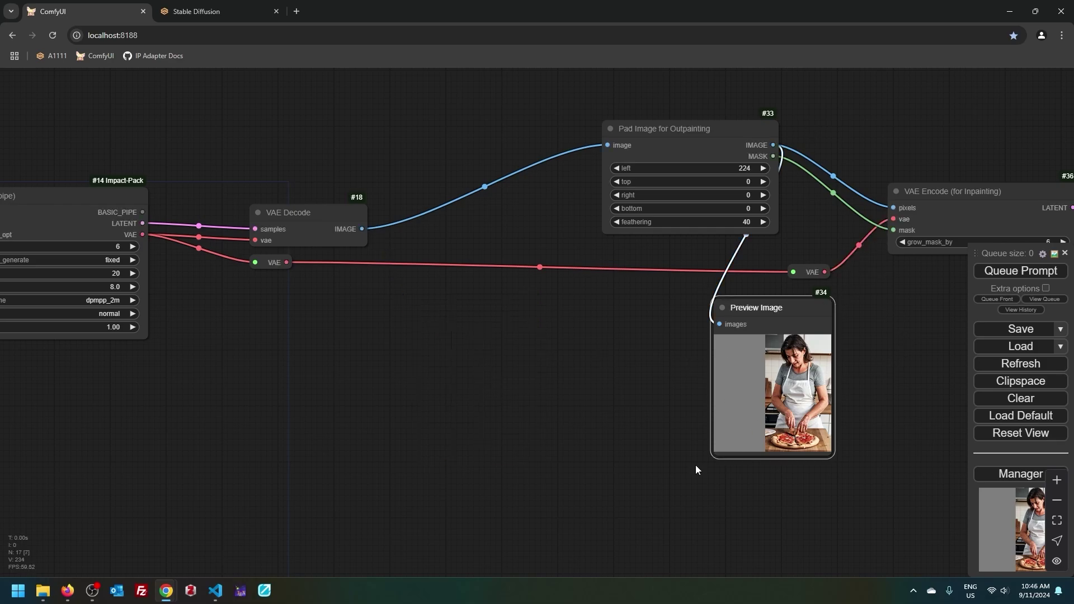
pyautogui.press('Delete')
# Move the padding, reroute, VAE Encode and second KSampler nodes closer together into a compact chain after the VAE Decode
pyautogui.scroll(-5, 555, 393)
pyautogui.moveTo(632, 228); pyautogui.dragTo(521, 218)
pyautogui.moveTo(714, 316); pyautogui.dragTo(566, 310)
pyautogui.moveTo(800, 265); pyautogui.dragTo(634, 249)
pyautogui.moveTo(700, 218); pyautogui.dragTo(513, 232)
pyautogui.moveTo(818, 302); pyautogui.dragTo(602, 179)
# Route the 2. Inpainting Inputs group's basic_pipe output through a Reroute node into the second KSampler's basic_pipe input
pyautogui.moveTo(392, 140); pyautogui.dragTo(600, 360)
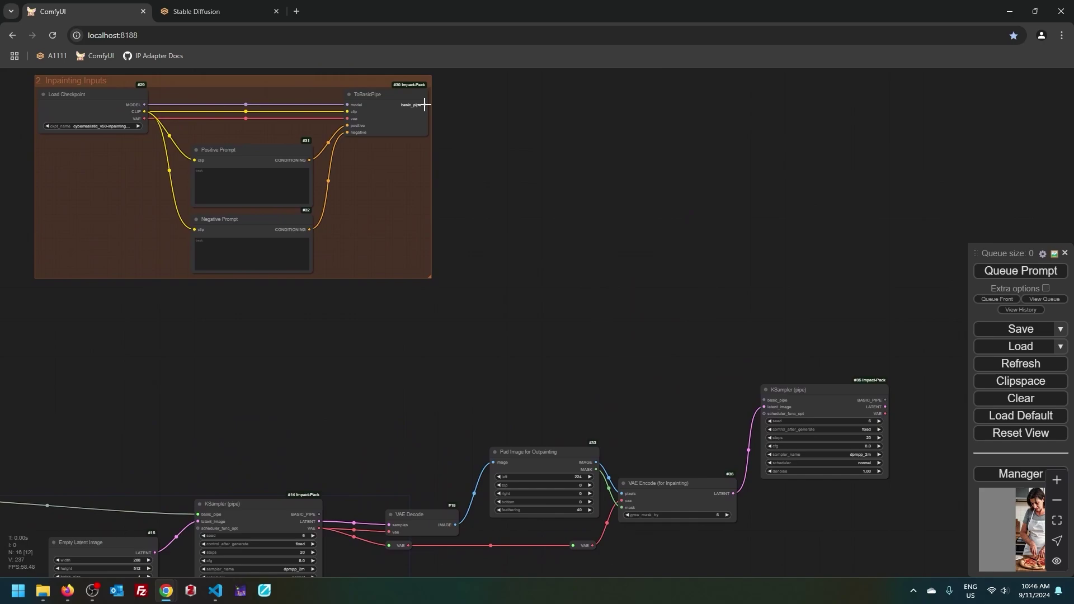
pyautogui.moveTo(425, 105); pyautogui.dragTo(511, 376)
pyautogui.click(531, 407)
pyautogui.scroll(4, 594, 392)
pyautogui.moveTo(454, 276); pyautogui.dragTo(760, 276)
# Add a VAE Decode node fed by the second KSampler's LATENT and VAE outputs
pyautogui.moveTo(867, 425); pyautogui.dragTo(486, 395)
pyautogui.moveTo(516, 222); pyautogui.dragTo(676, 280)
pyautogui.click(684, 152)
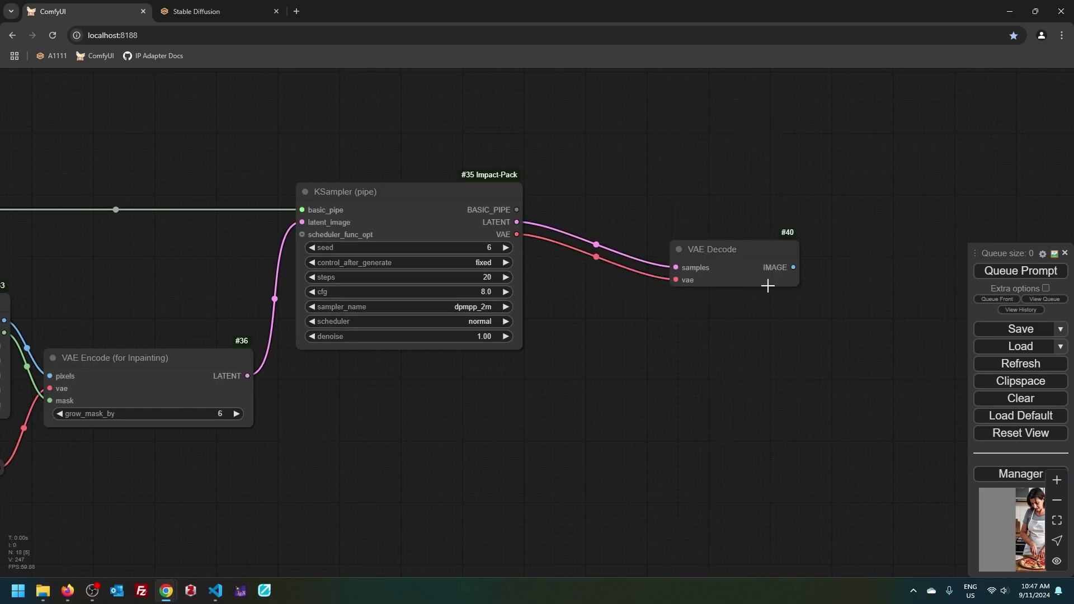
pyautogui.click(872, 297)
# Attach a Preview Image node to the new VAE Decode's image output and queue the workflow
pyautogui.moveTo(793, 268); pyautogui.dragTo(656, 333)
pyautogui.click(870, 207)
pyautogui.hotkey('ctrl', 'Return')
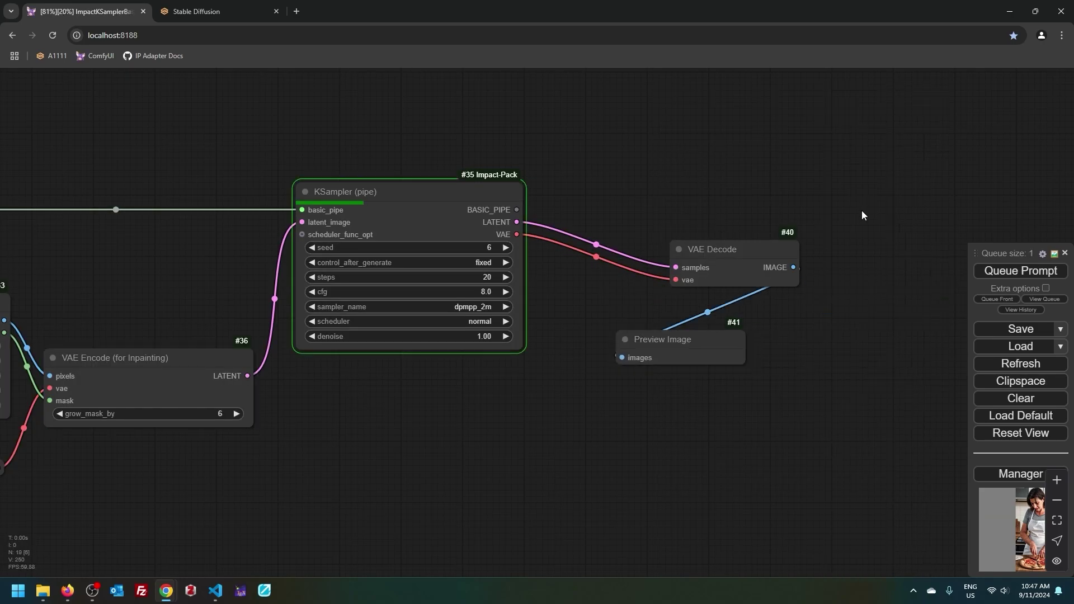
# Duplicate the second KSampler (pipe) node further along the chain and feed its basic_pipe input from the second KSampler's BASIC_PIPE output
pyautogui.moveTo(924, 189); pyautogui.dragTo(698, 252)
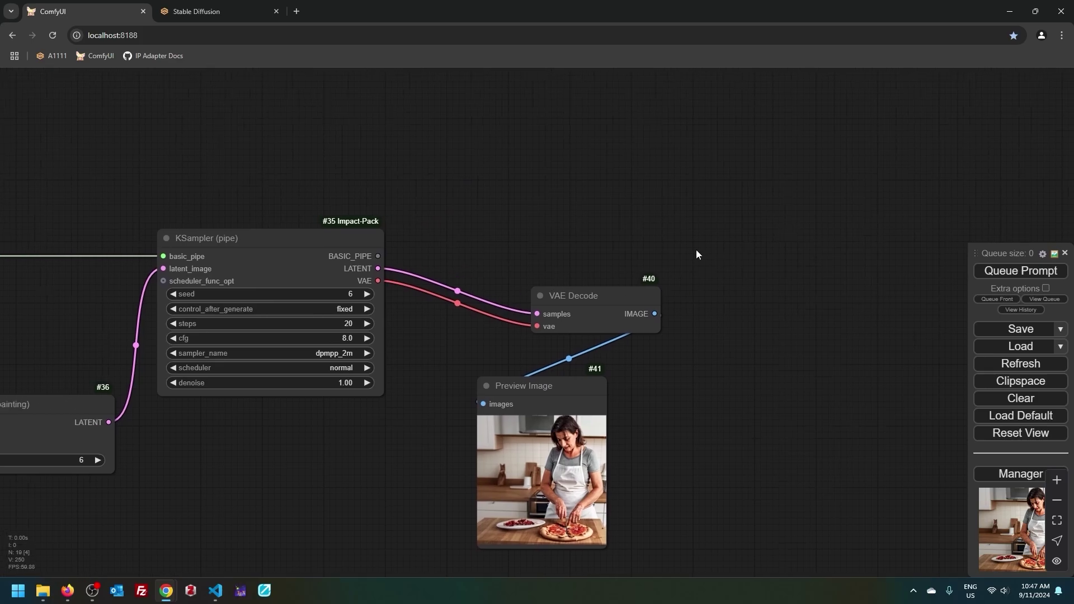
pyautogui.scroll(-5, 728, 252)
pyautogui.moveTo(799, 178); pyautogui.dragTo(716, 400)
pyautogui.scroll(4, 671, 386)
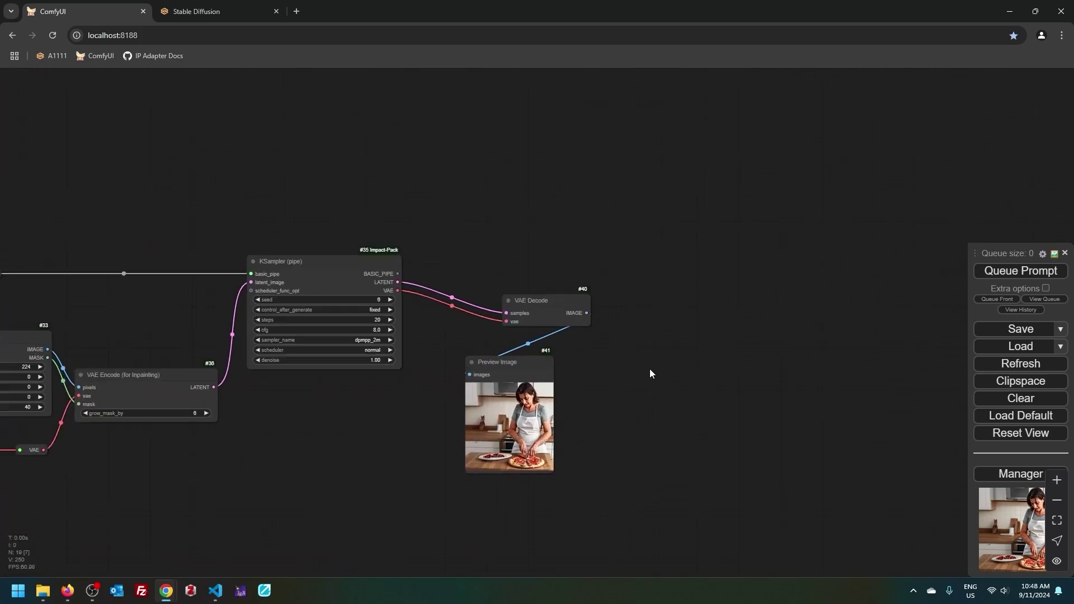
pyautogui.click(228, 239)
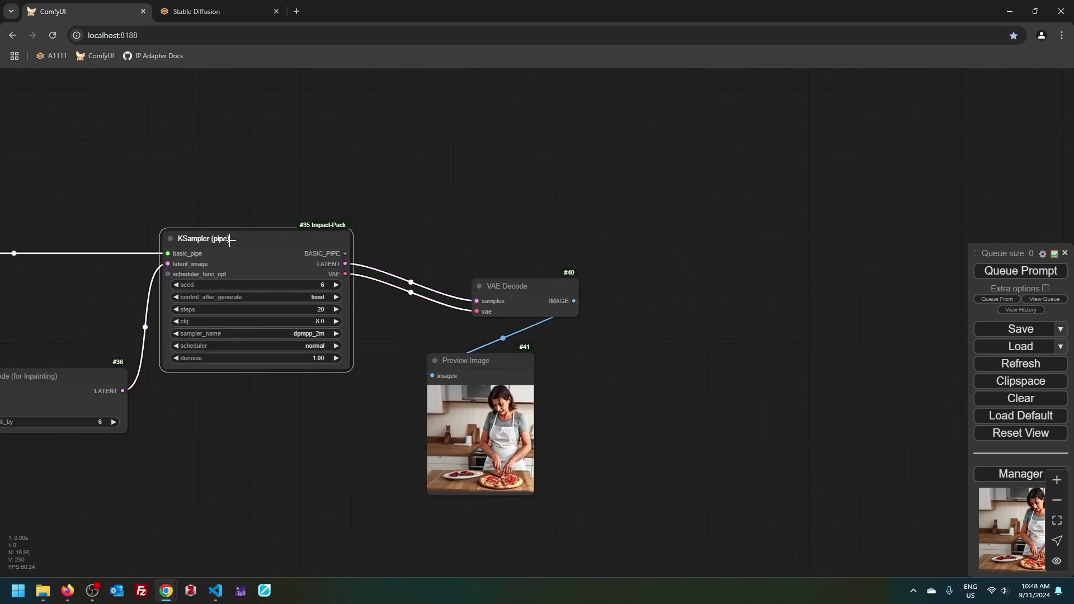
pyautogui.hotkey('ctrl', 'v')
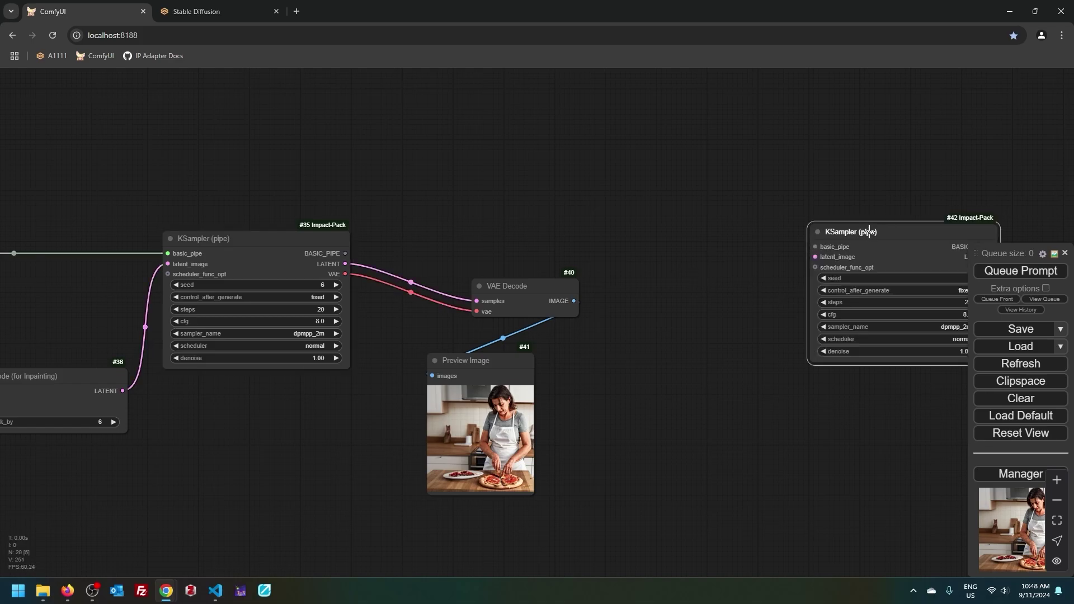
pyautogui.moveTo(853, 230); pyautogui.dragTo(872, 215)
pyautogui.moveTo(345, 253); pyautogui.dragTo(836, 235)
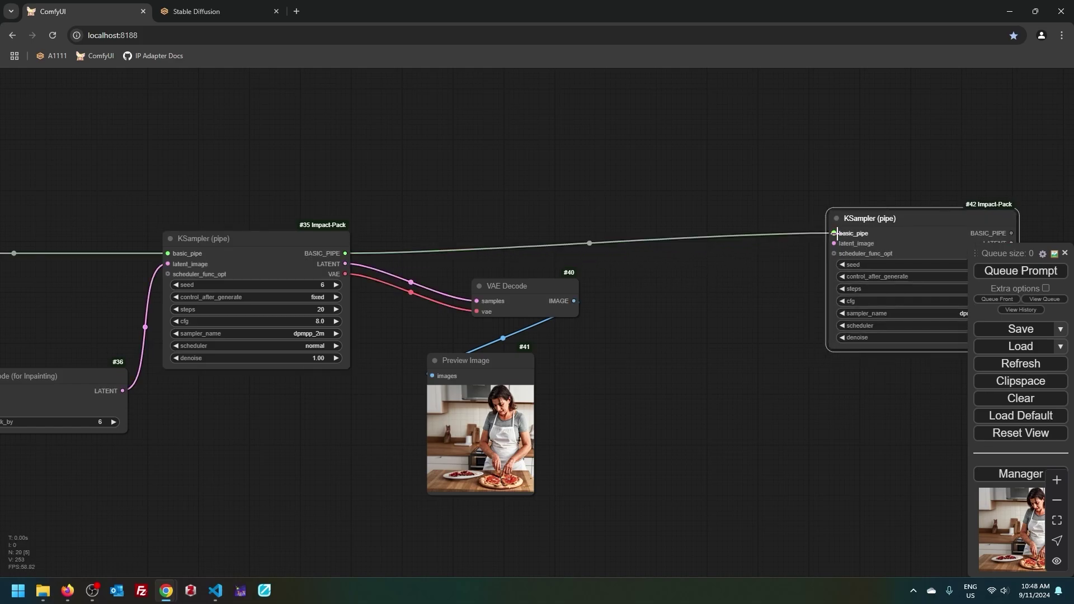
# Add a Preview Bridge (Image) node between the second and third KSampler nodes
pyautogui.doubleClick(543, 257)
pyautogui.write('bridge')
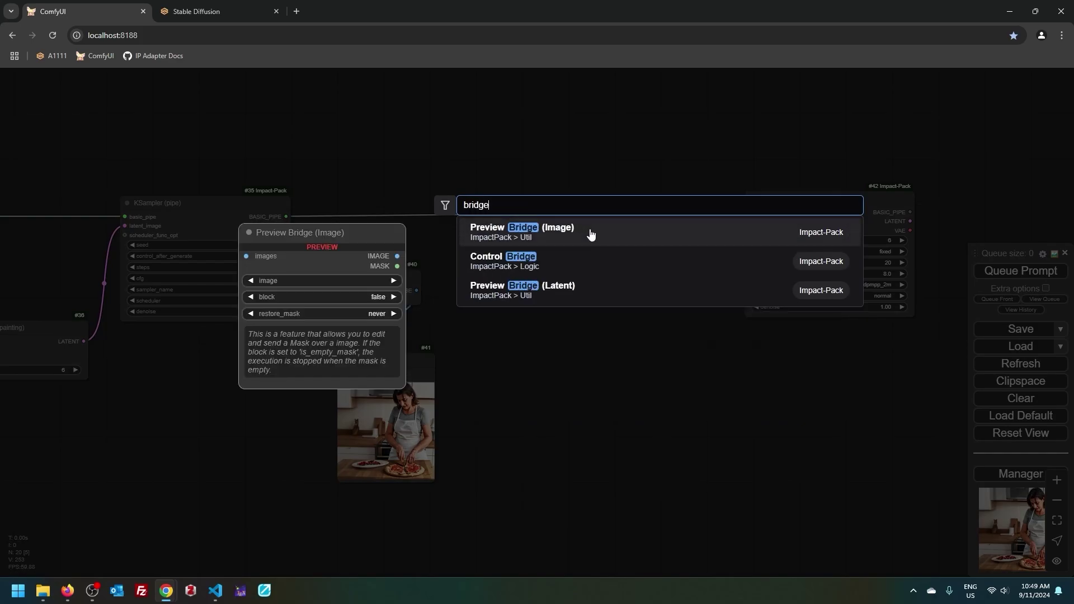
pyautogui.click(605, 233)
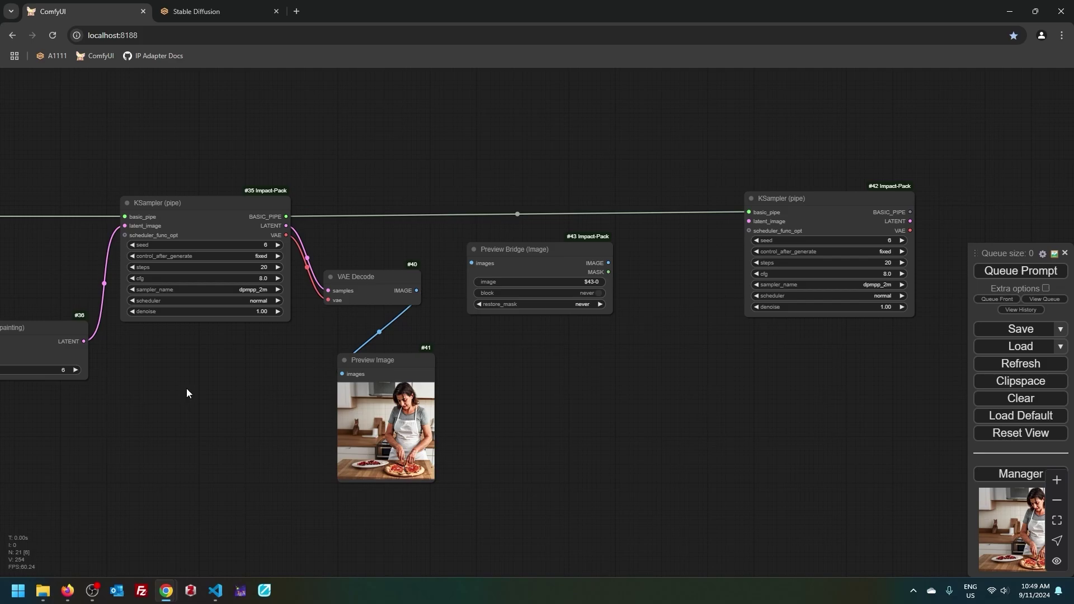
# Duplicate the VAE Encode (for Inpainting) node after the Preview Bridge and connect the bridge's IMAGE and MASK outputs to its pixels and mask
pyautogui.moveTo(187, 390); pyautogui.dragTo(644, 338)
pyautogui.click(483, 281)
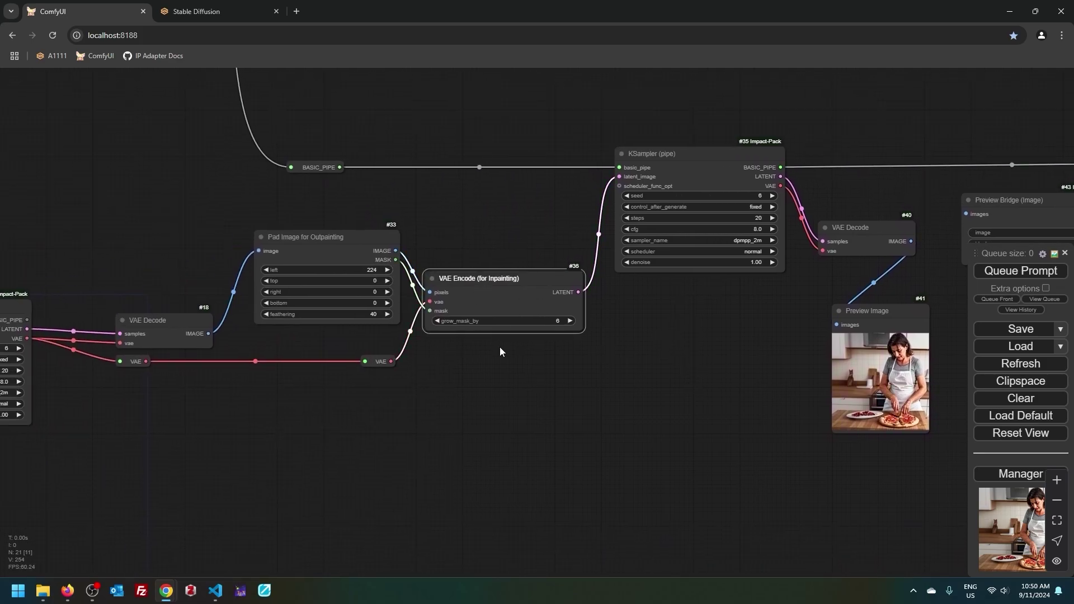
pyautogui.moveTo(722, 323); pyautogui.dragTo(217, 318)
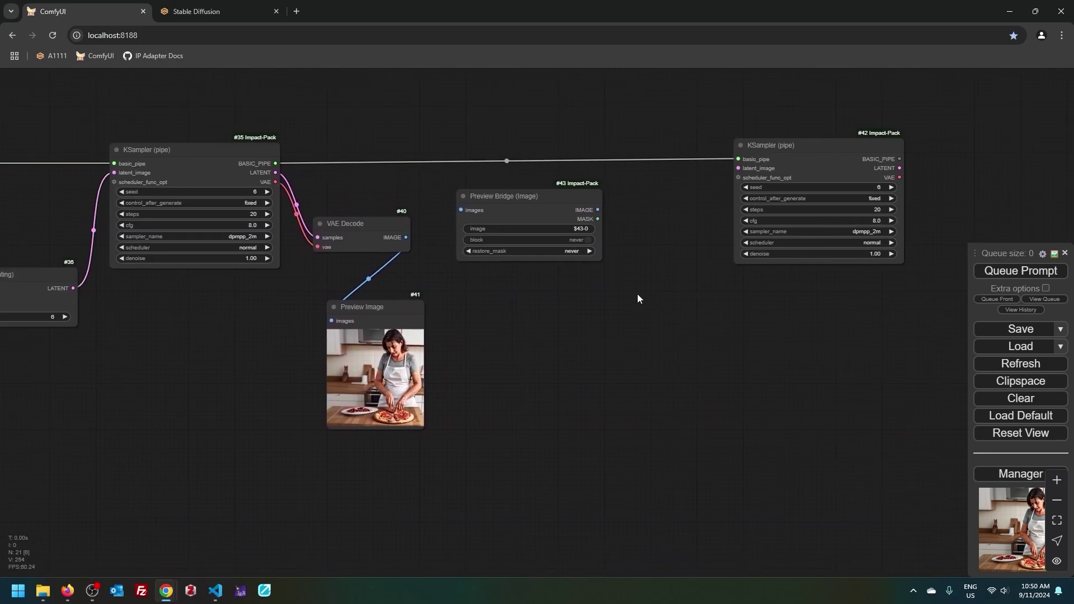
pyautogui.hotkey('ctrl', 'v')
pyautogui.moveTo(592, 210); pyautogui.dragTo(640, 307)
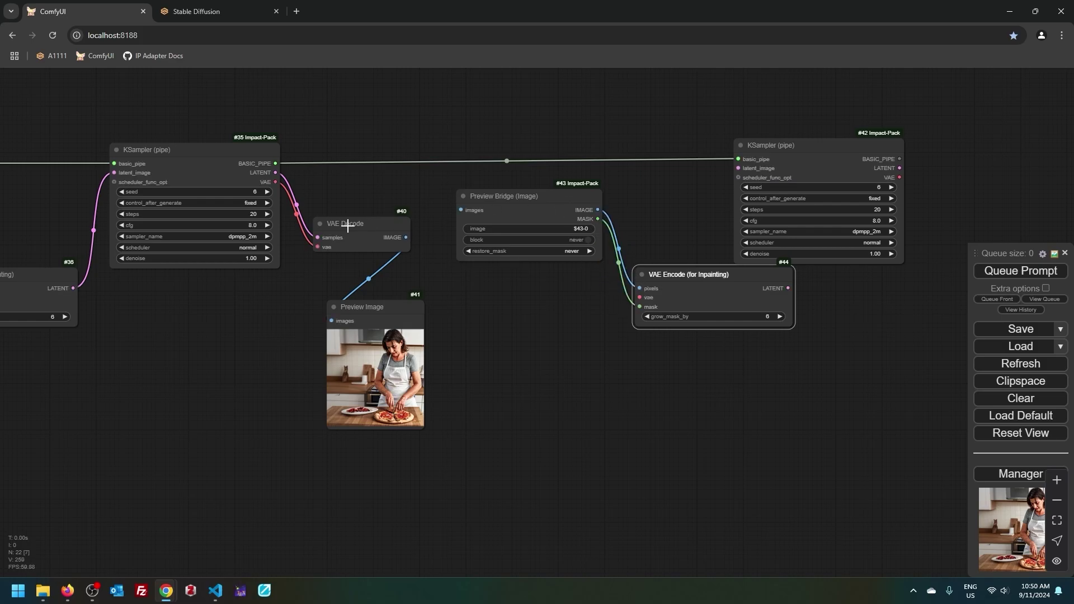
# Route the second KSampler's VAE through a Reroute into the new VAE Encode, and connect the VAE Decode's IMAGE to the Preview Bridge
pyautogui.moveTo(275, 182); pyautogui.dragTo(308, 201)
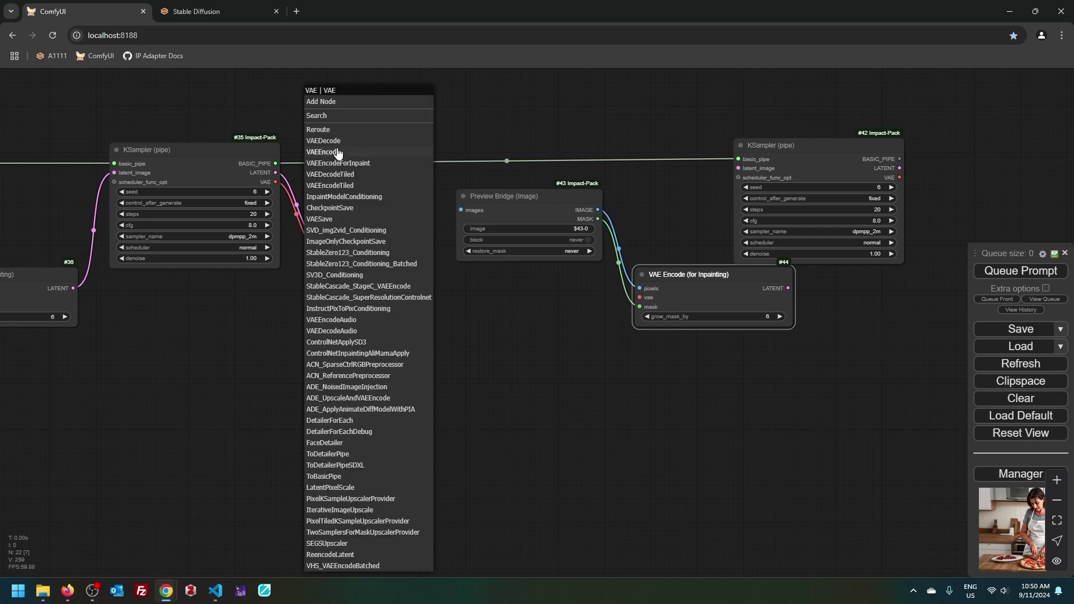
pyautogui.click(318, 129)
pyautogui.moveTo(736, 284); pyautogui.dragTo(736, 275)
pyautogui.moveTo(834, 332); pyautogui.dragTo(658, 328)
pyautogui.scroll(1, 637, 344)
pyautogui.moveTo(662, 376); pyautogui.dragTo(665, 329)
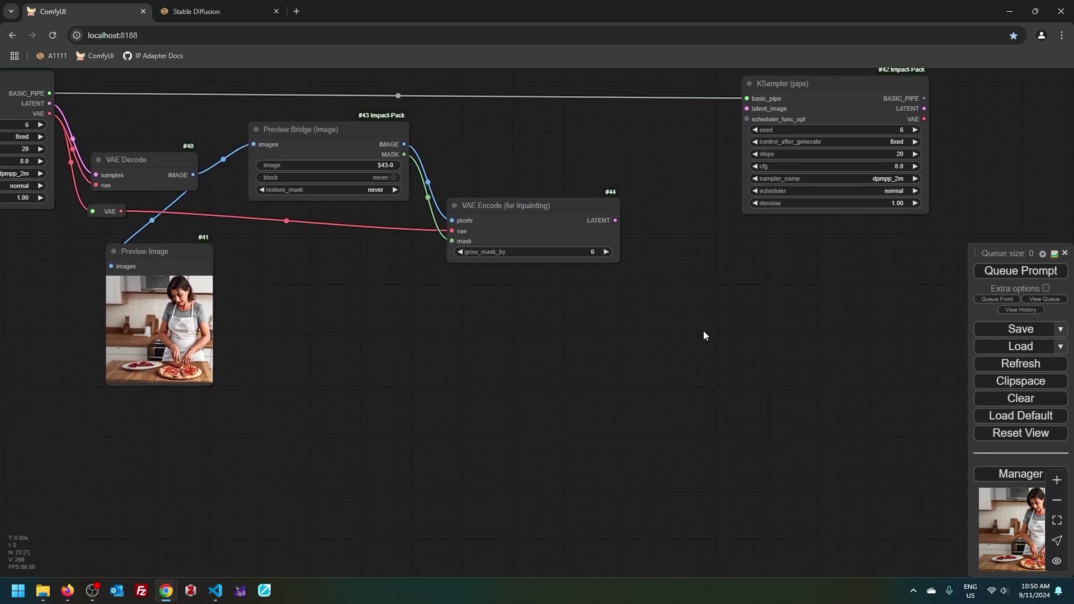
# Paint a mask over the plate beside the pizza in the Preview Bridge image using the MaskEditor and save it to the node
pyautogui.moveTo(398, 315); pyautogui.dragTo(602, 427)
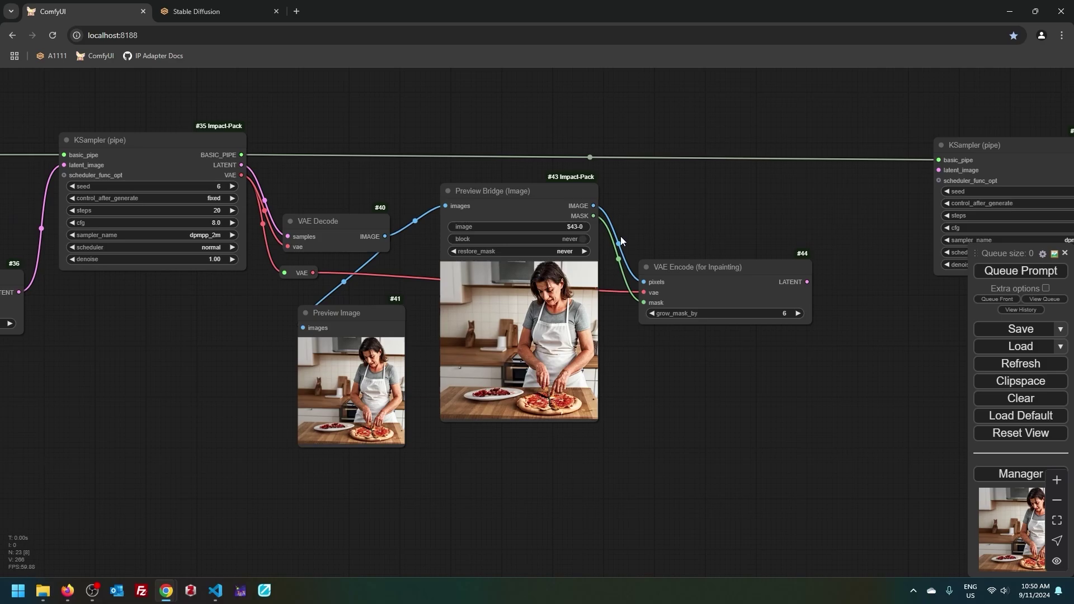
pyautogui.scroll(7, 642, 439)
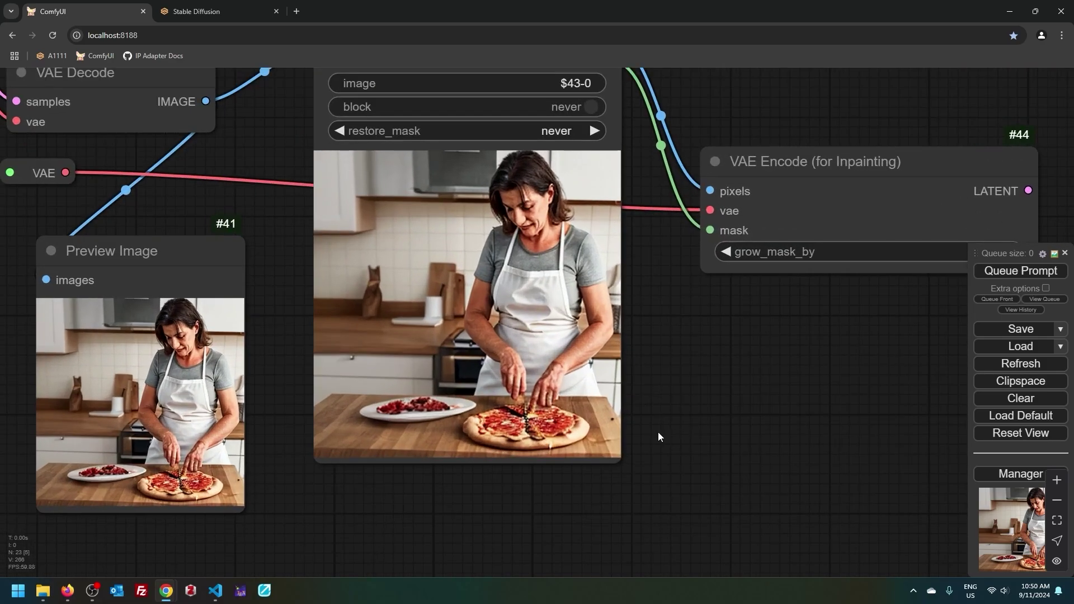
pyautogui.moveTo(658, 432); pyautogui.dragTo(759, 388)
pyautogui.click(559, 379)
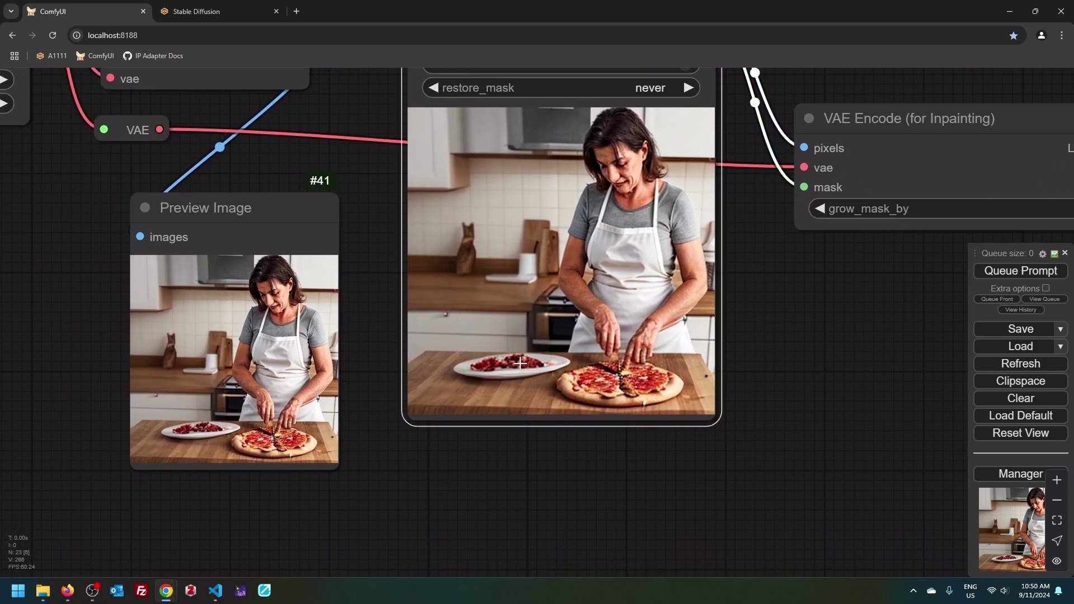
pyautogui.rightClick(519, 365)
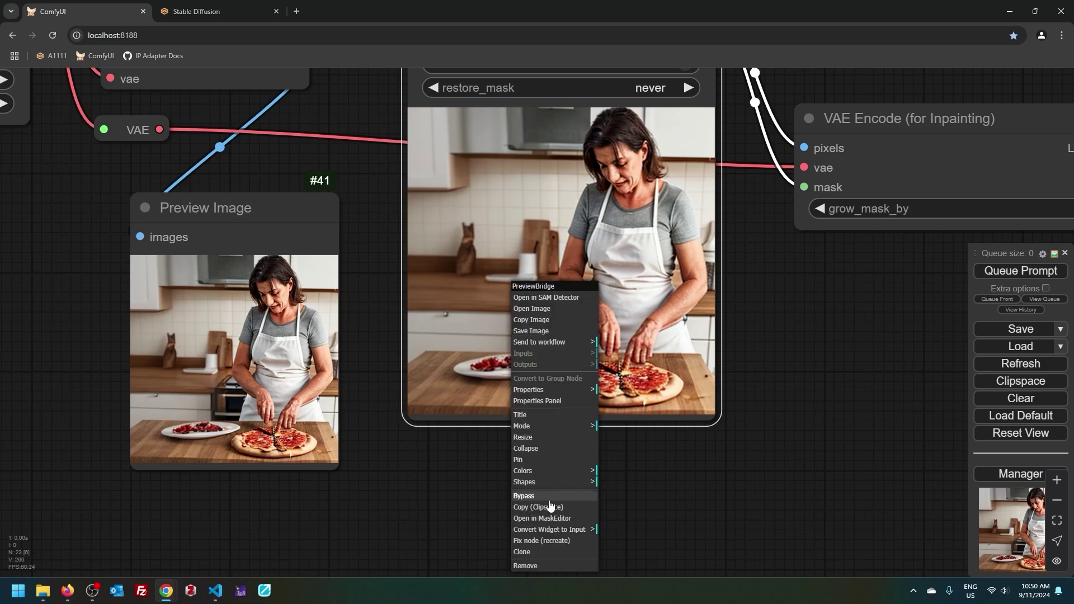
pyautogui.click(553, 519)
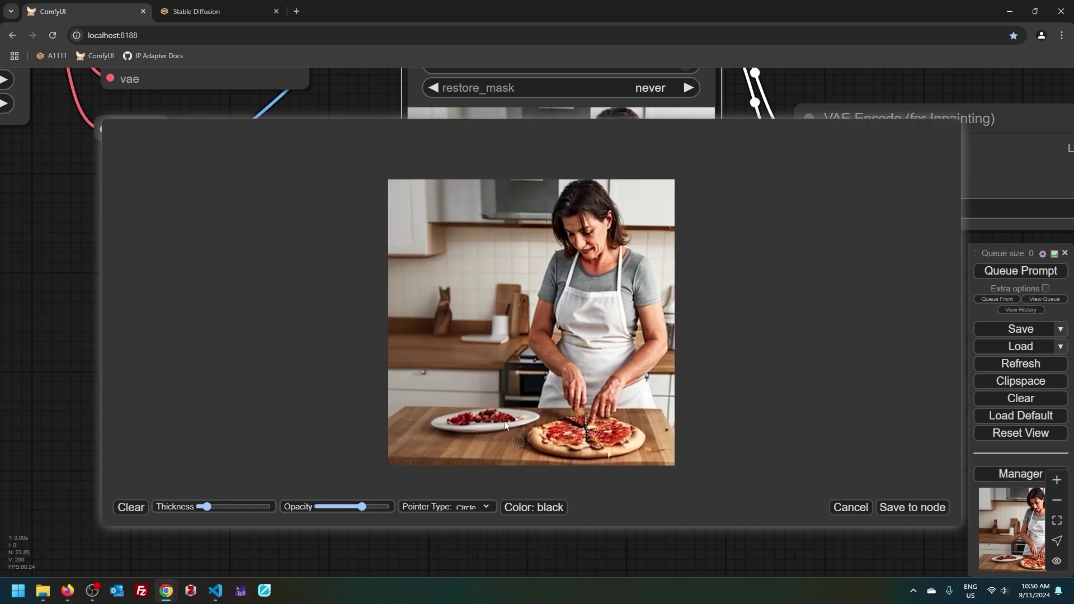
pyautogui.moveTo(477, 422)
pyautogui.mouseDown()
pyautogui.moveTo(438, 421)
pyautogui.moveTo(538, 413)
pyautogui.moveTo(470, 423)
pyautogui.moveTo(512, 412)
pyautogui.mouseUp()
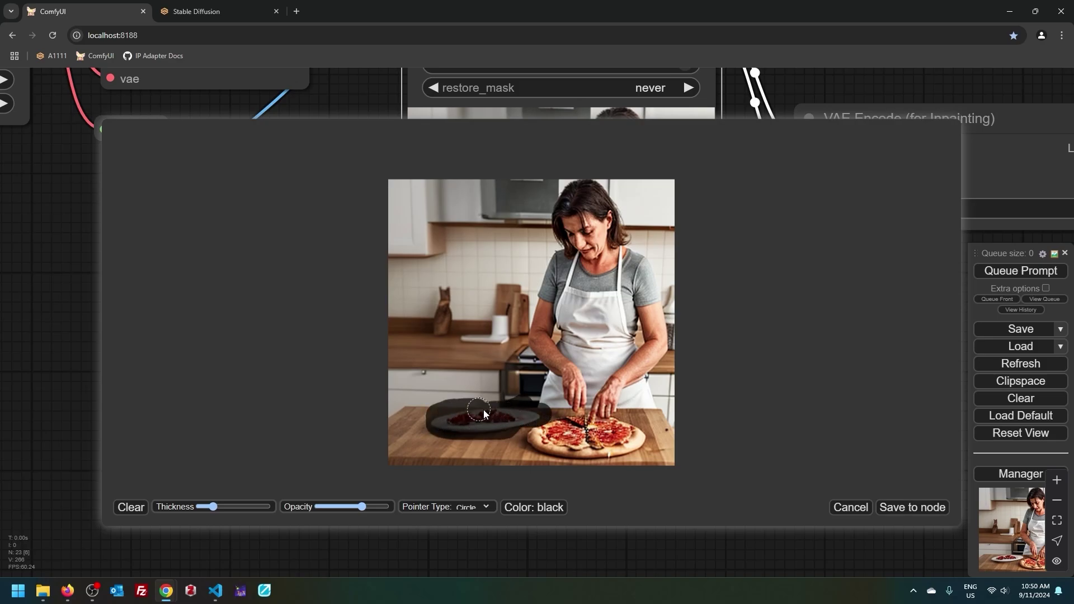
pyautogui.click(912, 508)
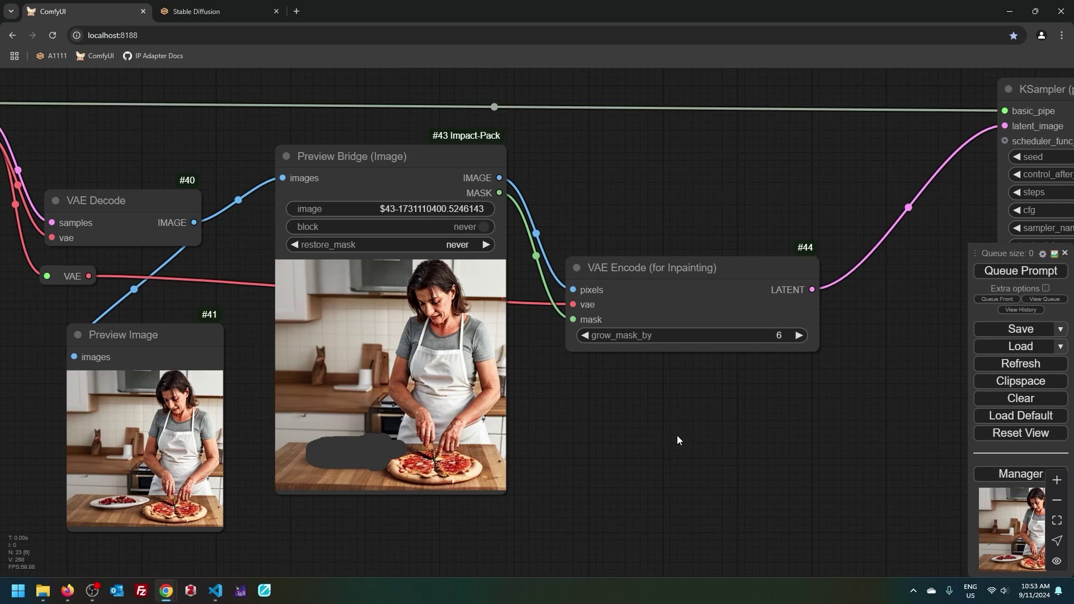
# Move the Load Image node holding the masked out_00004_.png directly below the Preview Bridge node
pyautogui.scroll(1, 677, 435)
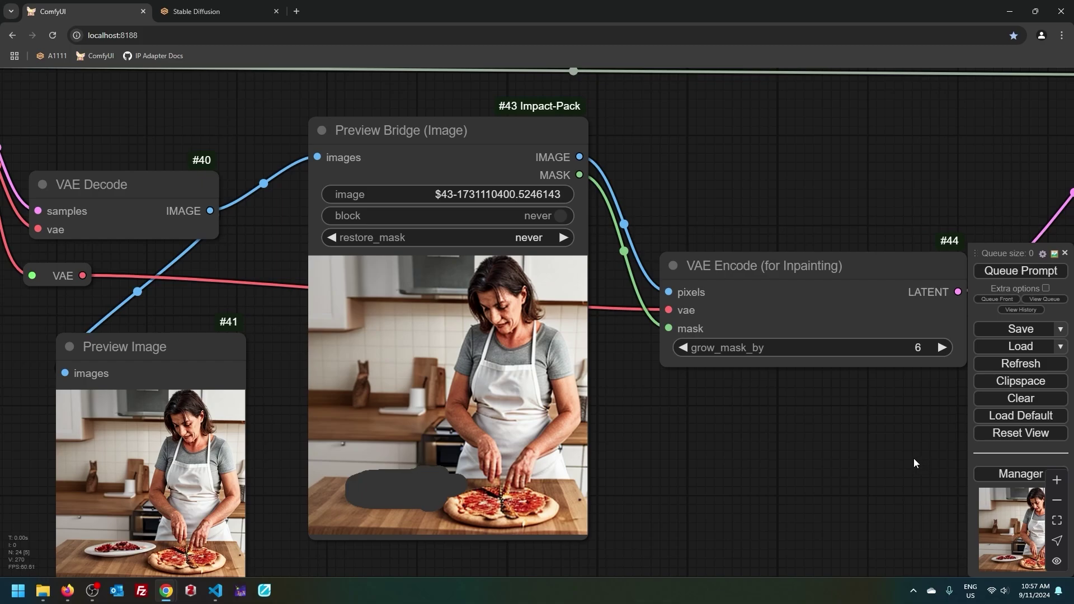
pyautogui.scroll(-2, 914, 458)
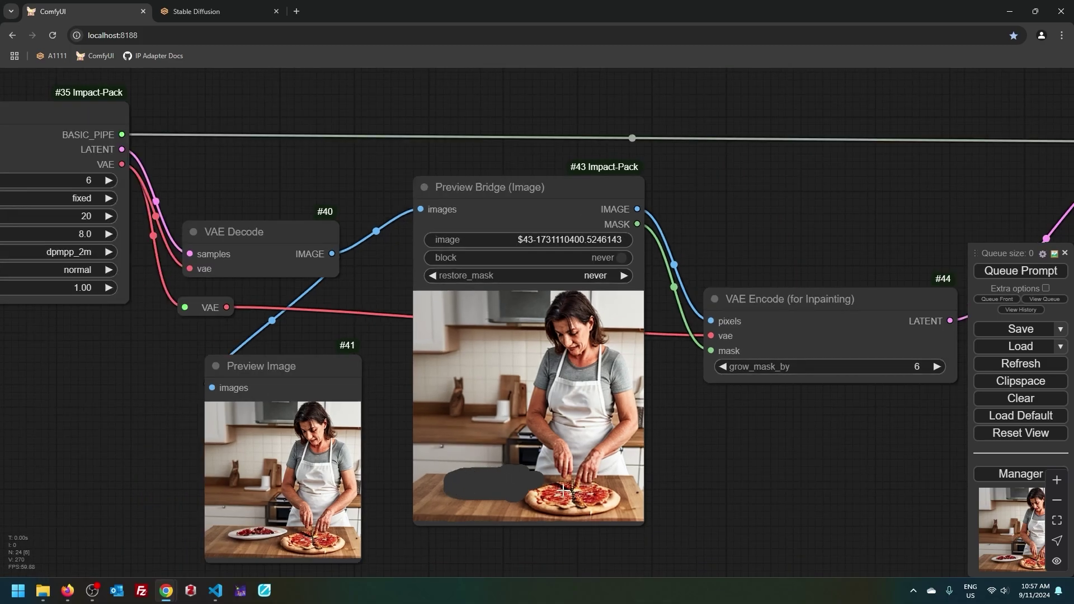
pyautogui.scroll(-5, 679, 509)
pyautogui.scroll(-5, 679, 509)
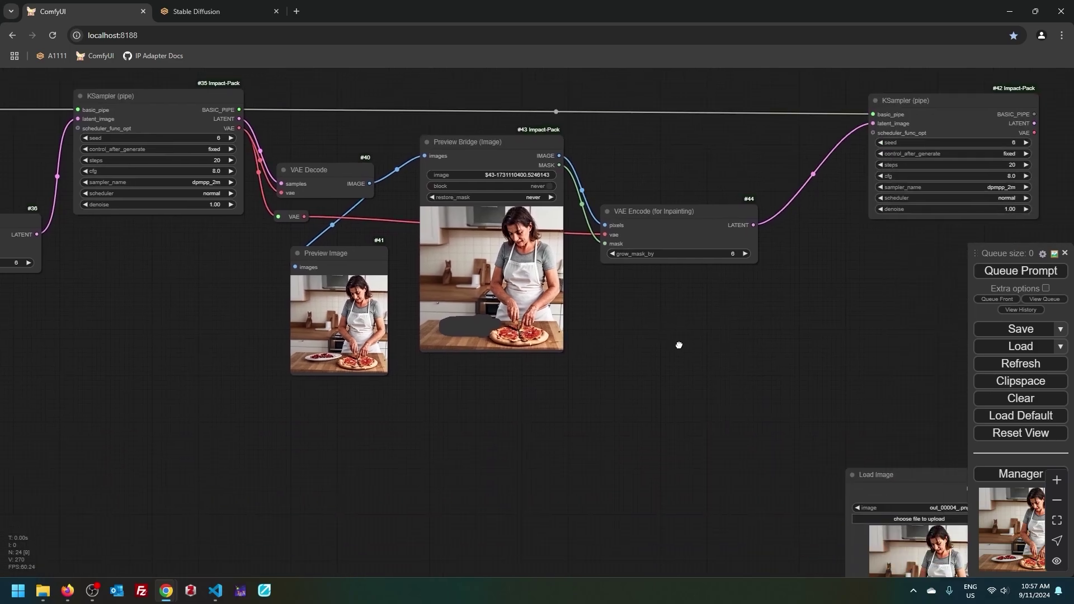
pyautogui.moveTo(809, 432); pyautogui.dragTo(437, 328)
pyautogui.scroll(5, 660, 353)
pyautogui.moveTo(565, 290); pyautogui.dragTo(575, 372)
pyautogui.moveTo(460, 219); pyautogui.dragTo(455, 186)
pyautogui.scroll(3, 536, 147)
pyautogui.moveTo(626, 195); pyautogui.dragTo(636, 213)
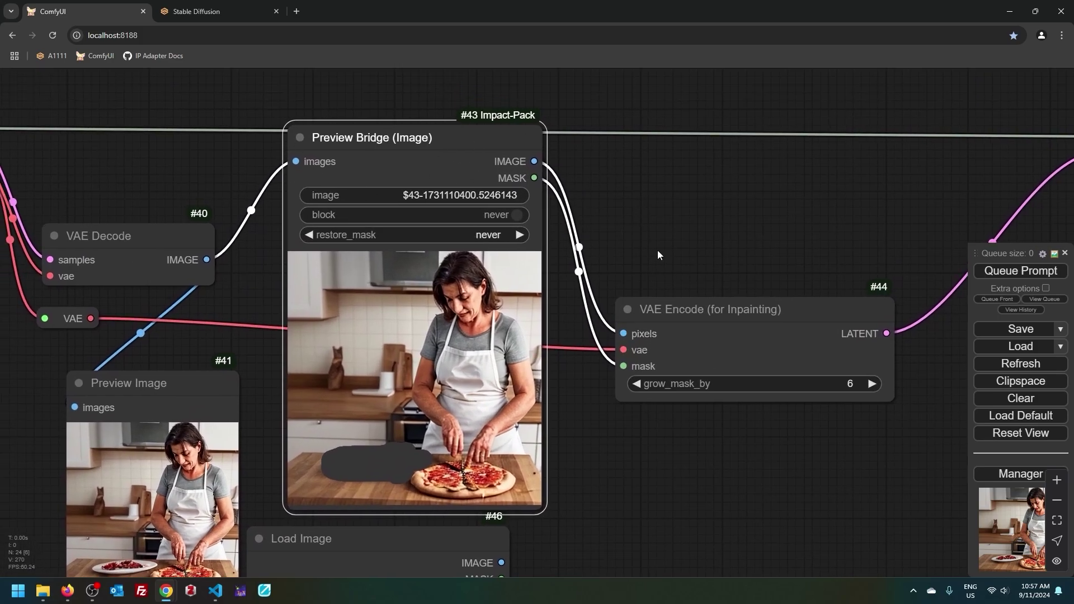
# Disconnect the Preview Bridge from the new VAE Encode's pixels and mask inputs and move it out of the chain, below the second KSampler
pyautogui.moveTo(623, 333); pyautogui.dragTo(577, 405)
pyautogui.click(703, 489)
pyautogui.moveTo(763, 511); pyautogui.dragTo(727, 307)
pyautogui.scroll(-5, 727, 307)
pyautogui.moveTo(507, 336); pyautogui.dragTo(551, 280)
pyautogui.moveTo(490, 87); pyautogui.dragTo(167, 306)
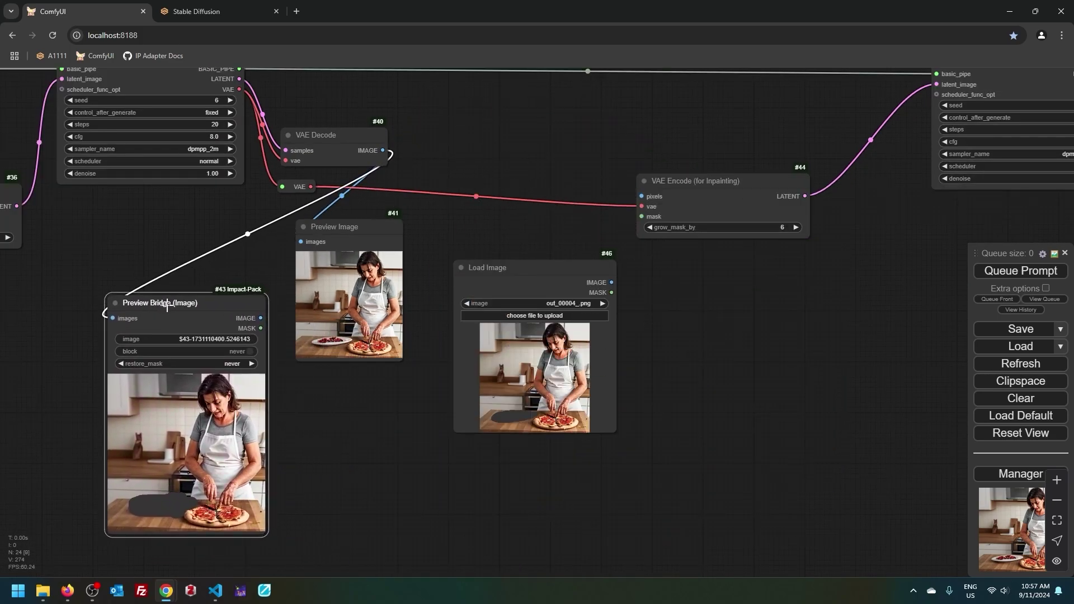
# Mute the Preview Bridge and connect the Load Image's IMAGE and MASK outputs to the VAE Encode's pixels and mask inputs
pyautogui.click(554, 307)
pyautogui.moveTo(542, 272); pyautogui.dragTo(512, 235)
pyautogui.scroll(4, 633, 281)
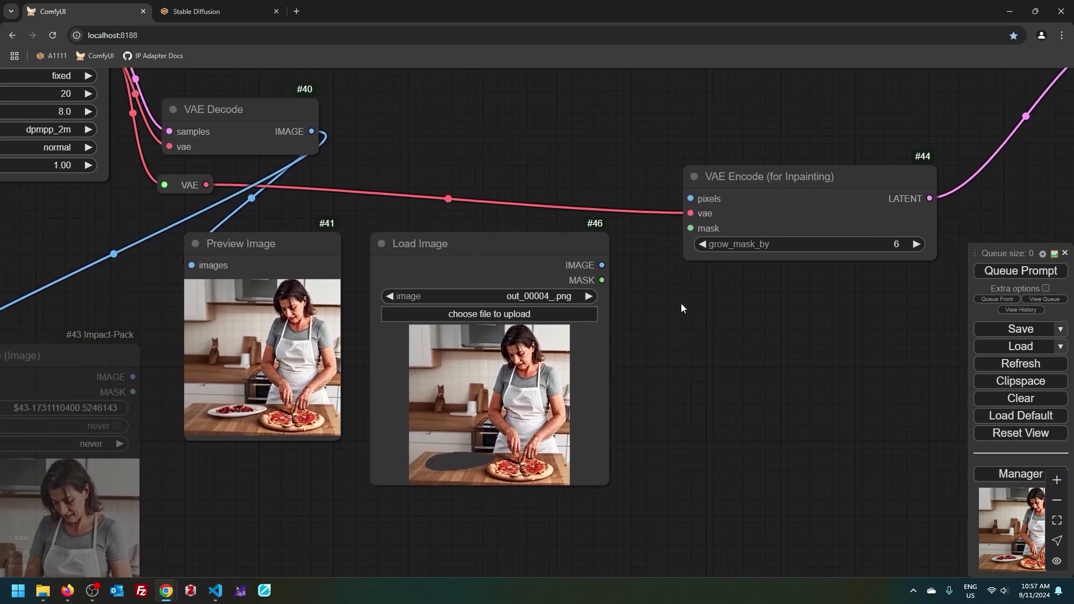
pyautogui.moveTo(690, 198); pyautogui.dragTo(691, 230)
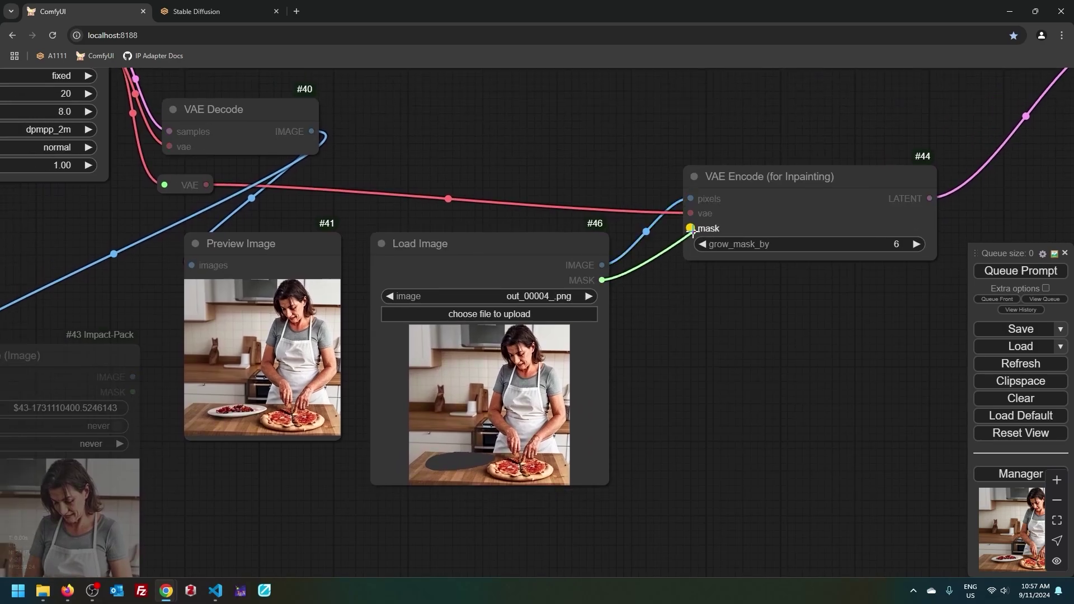
# Toggle muting of the Preview Bridge (Image) node off and on twice, finishing with it muted
pyautogui.scroll(-2, 705, 457)
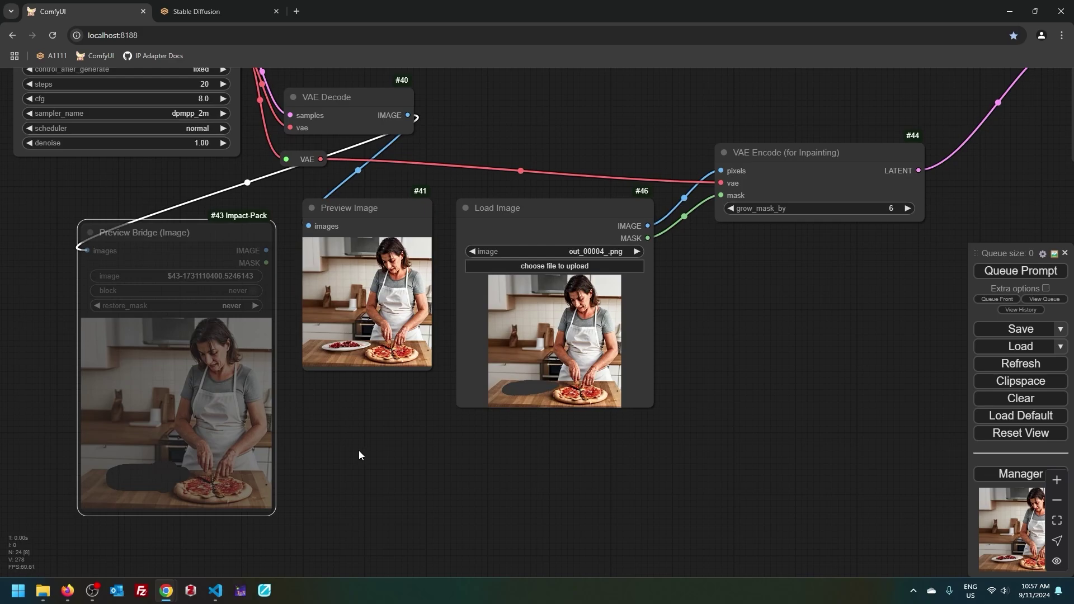
pyautogui.hotkey('ctrl', 'm')
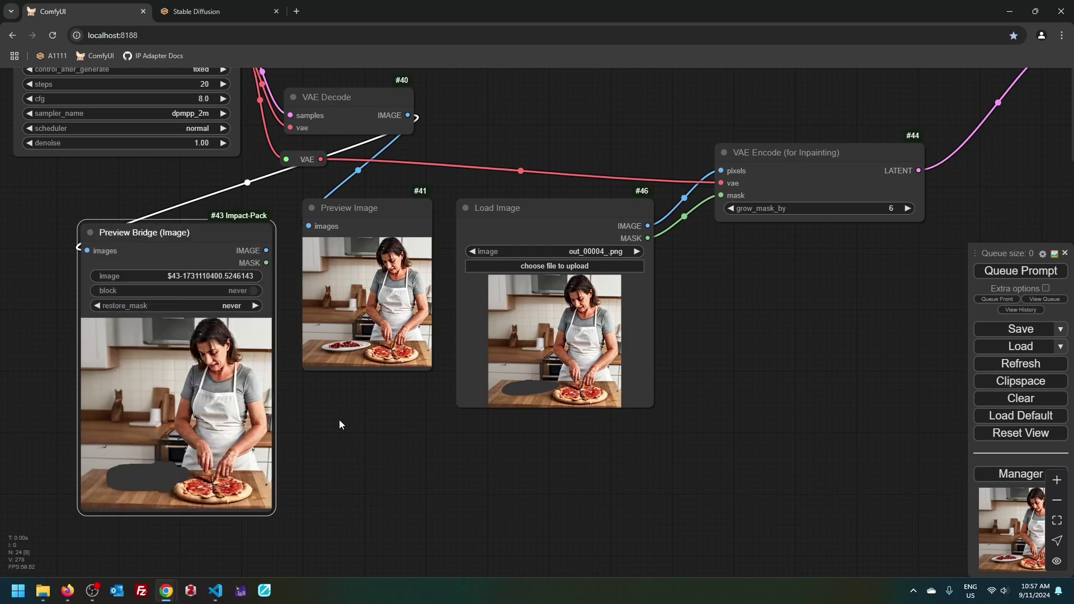
pyautogui.hotkey('ctrl', 'm')
pyautogui.hotkey('ctrl', 'm')
pyautogui.hotkey('ctrl', 'm')
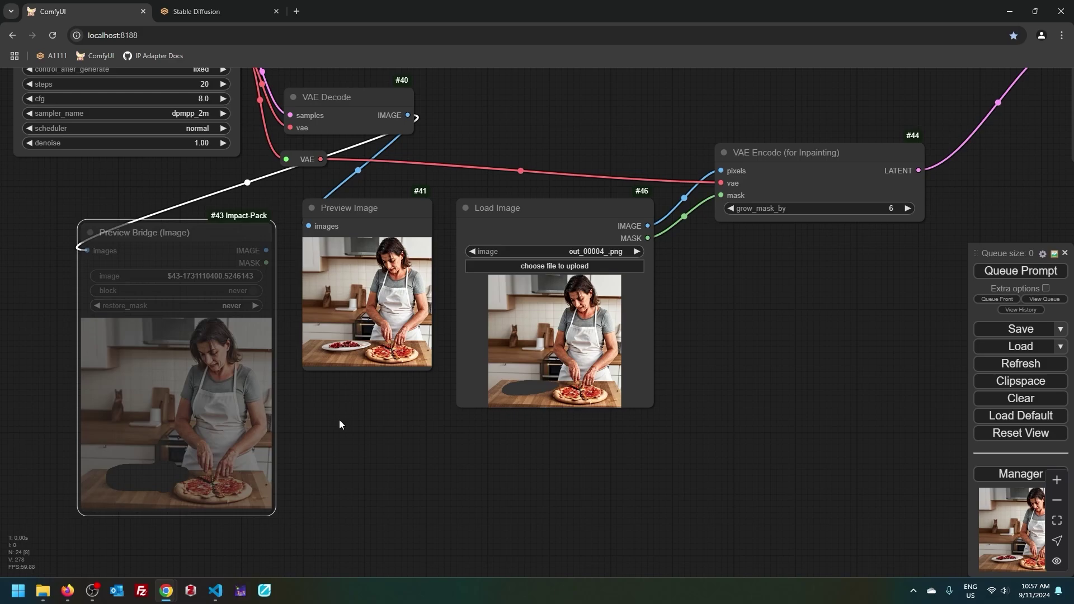
# Add a VAE Decode node fed by the third KSampler's LATENT and VAE outputs
pyautogui.scroll(-6, 340, 420)
pyautogui.moveTo(804, 332); pyautogui.dragTo(530, 361)
pyautogui.scroll(9, 624, 291)
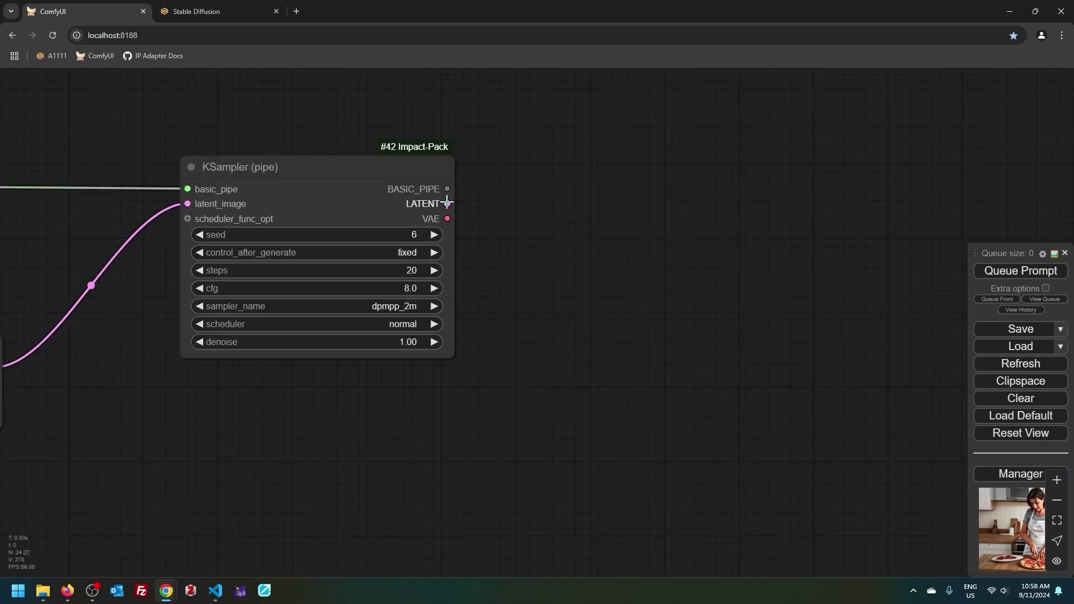
pyautogui.moveTo(447, 204); pyautogui.dragTo(614, 223)
pyautogui.click(625, 151)
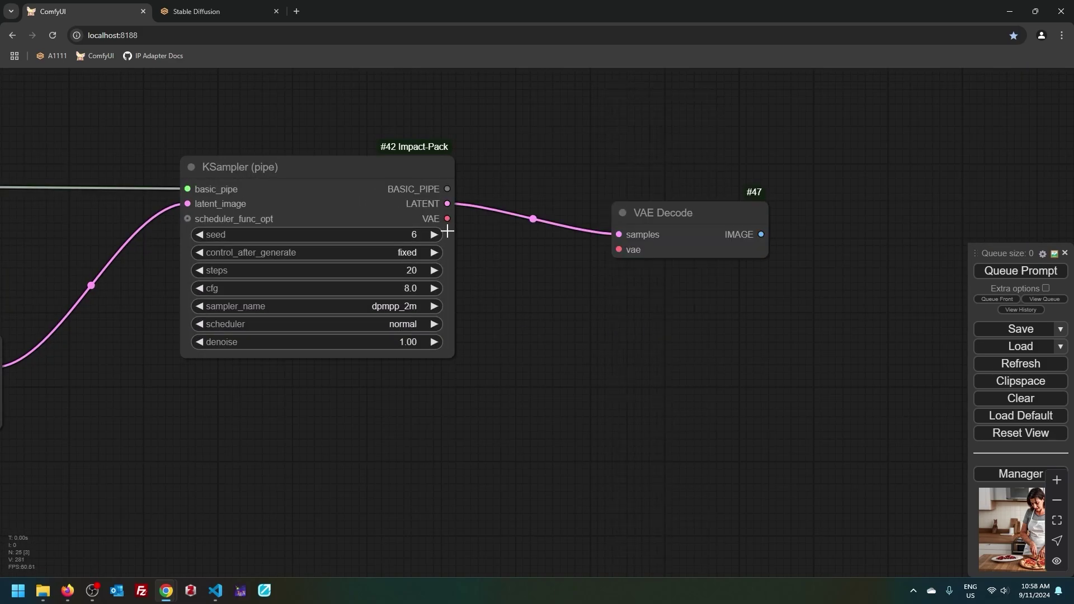
pyautogui.moveTo(447, 219); pyautogui.dragTo(618, 250)
# Attach a Preview Image node to the third KSampler's VAE Decode and queue the workflow
pyautogui.moveTo(761, 234); pyautogui.dragTo(617, 301)
pyautogui.click(640, 176)
pyautogui.moveTo(923, 347); pyautogui.dragTo(790, 267)
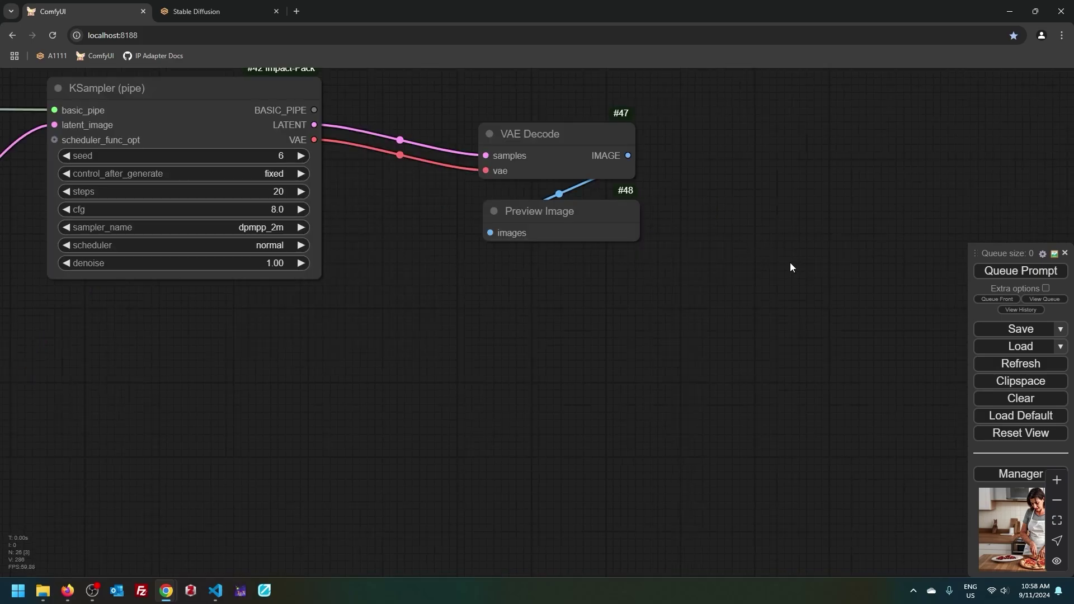
pyautogui.hotkey('ctrl', 'Return')
pyautogui.scroll(5, 790, 263)
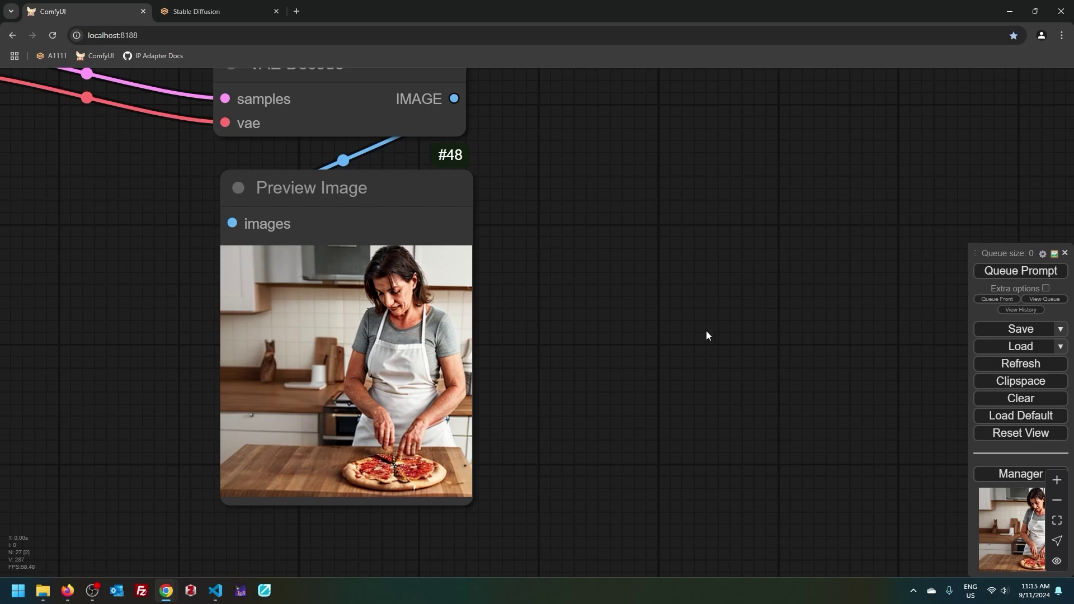
# Place a Load Image node holding the masked out_00005.png beside the third sampler's Preview Image node
pyautogui.scroll(-5, 706, 335)
pyautogui.moveTo(910, 542); pyautogui.dragTo(526, 221)
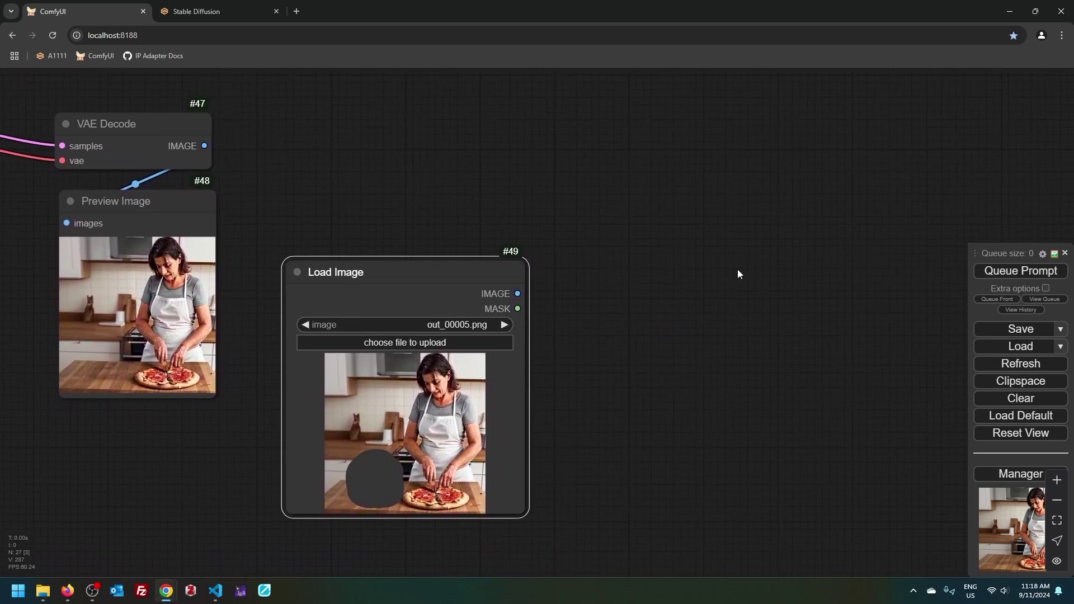
pyautogui.scroll(-3, 737, 274)
pyautogui.moveTo(729, 264); pyautogui.dragTo(603, 341)
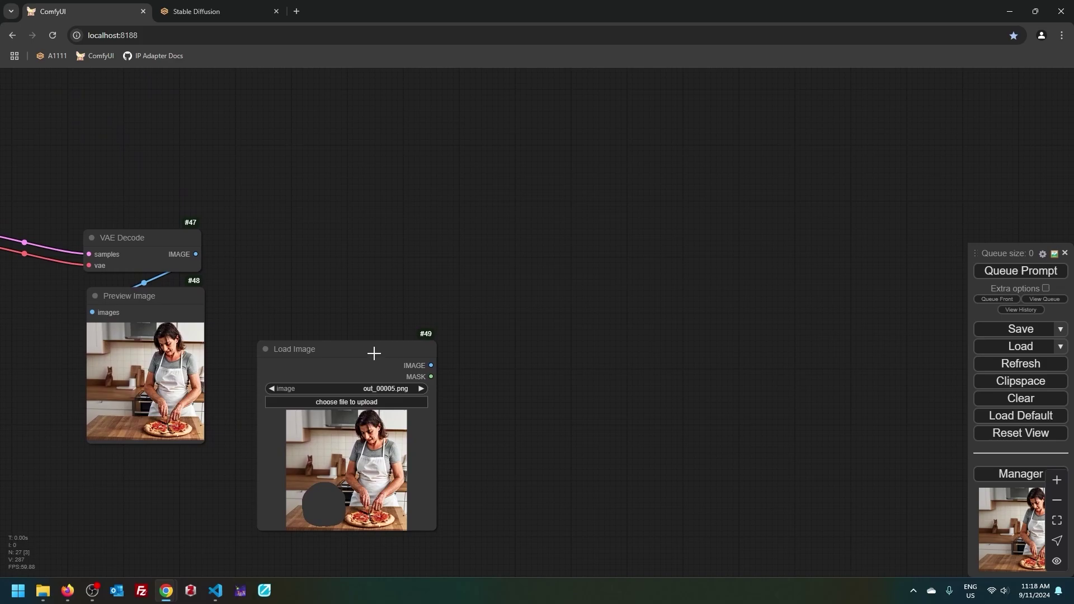
pyautogui.moveTo(374, 352); pyautogui.dragTo(363, 303)
pyautogui.scroll(-1, 636, 310)
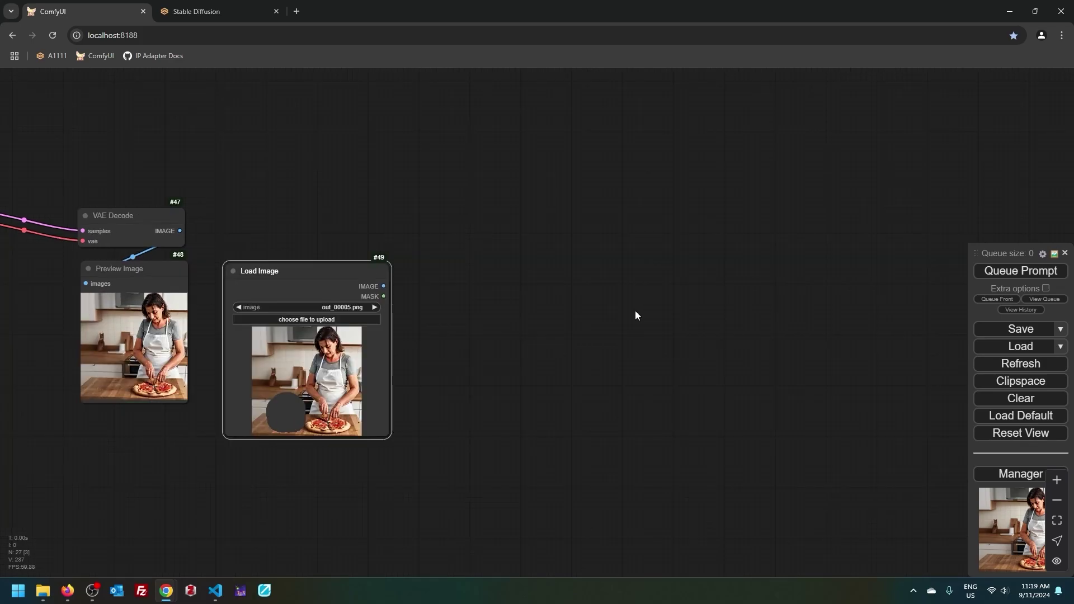
pyautogui.scroll(3, 635, 311)
pyautogui.moveTo(645, 309)
pyautogui.mouseDown()
pyautogui.moveTo(697, 314)
pyautogui.moveTo(669, 326)
pyautogui.moveTo(631, 303)
pyautogui.mouseUp()
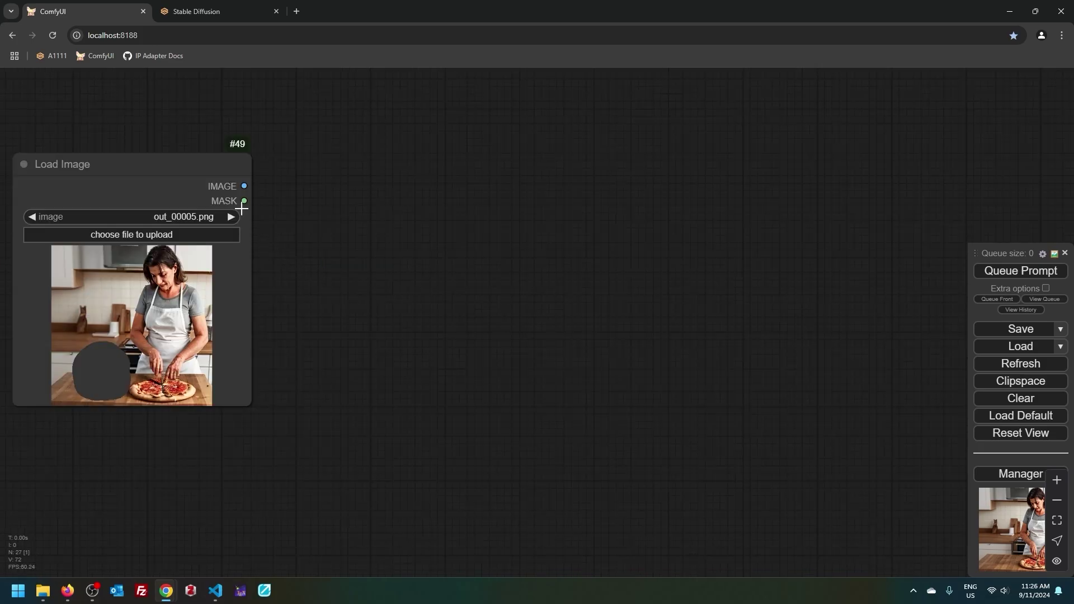
# Add a MASK to SEGS node fed by the new Load Image node's MASK output
pyautogui.moveTo(244, 202); pyautogui.dragTo(357, 192)
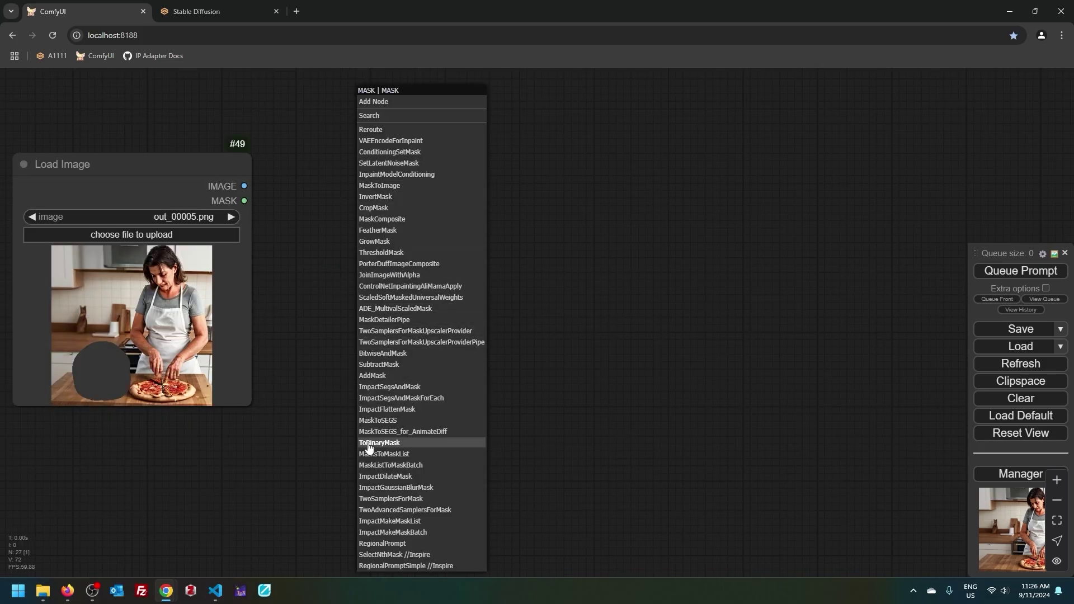
pyautogui.click(380, 421)
pyautogui.moveTo(434, 185); pyautogui.dragTo(393, 213)
# Try extending MASK to SEGS with chained Decompose (SEGS) and From SEG_ELT nodes, and delete both
pyautogui.moveTo(552, 238); pyautogui.dragTo(606, 249)
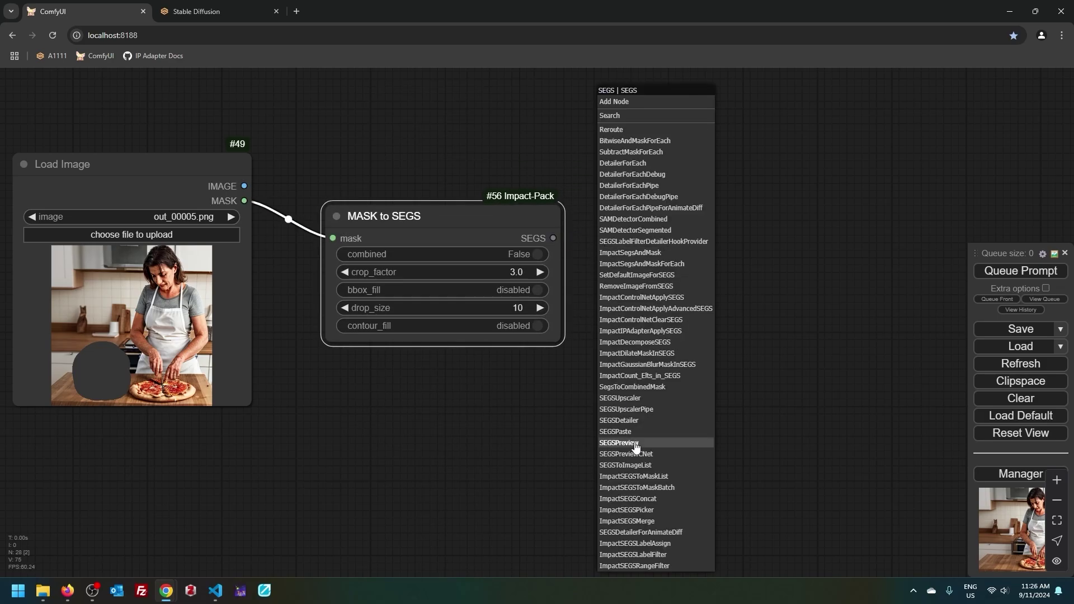
pyautogui.click(615, 117)
pyautogui.write('deco')
pyautogui.click(650, 239)
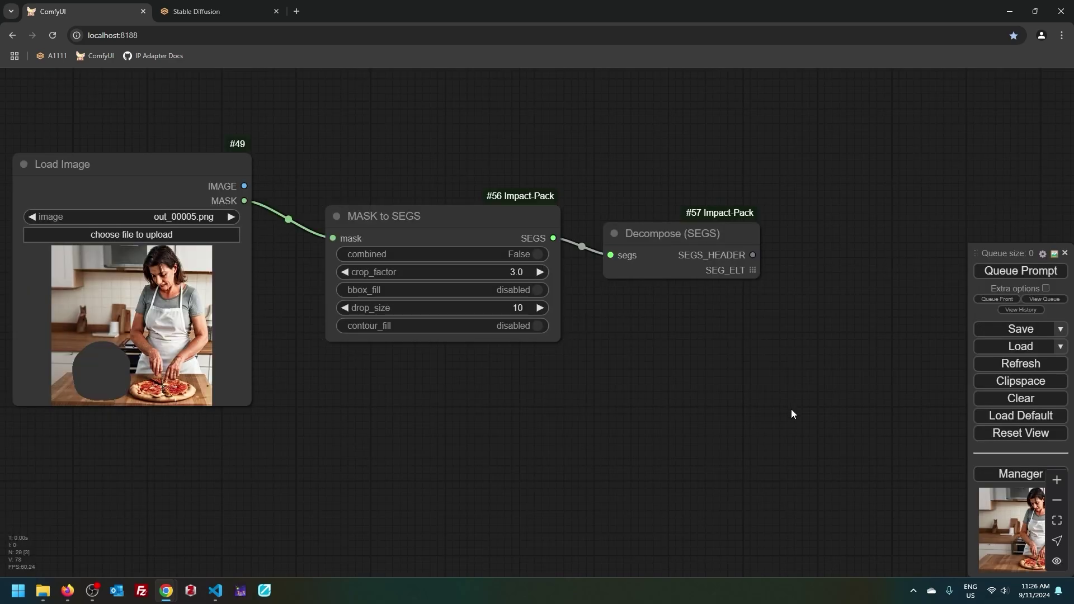
pyautogui.moveTo(752, 270); pyautogui.dragTo(770, 278)
pyautogui.click(804, 342)
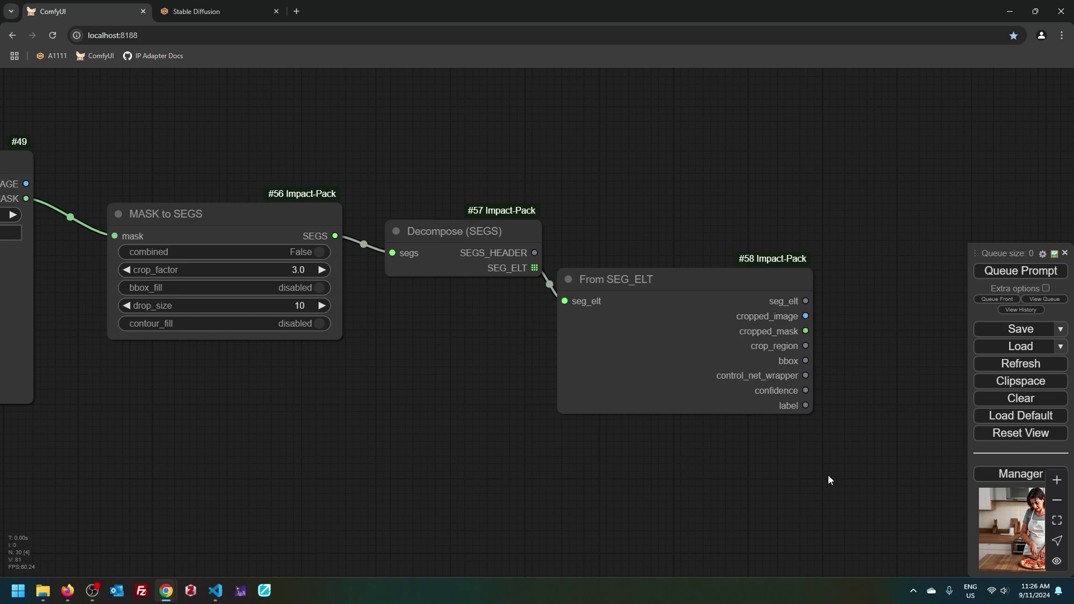
pyautogui.moveTo(479, 148); pyautogui.dragTo(730, 467)
pyautogui.press('Delete')
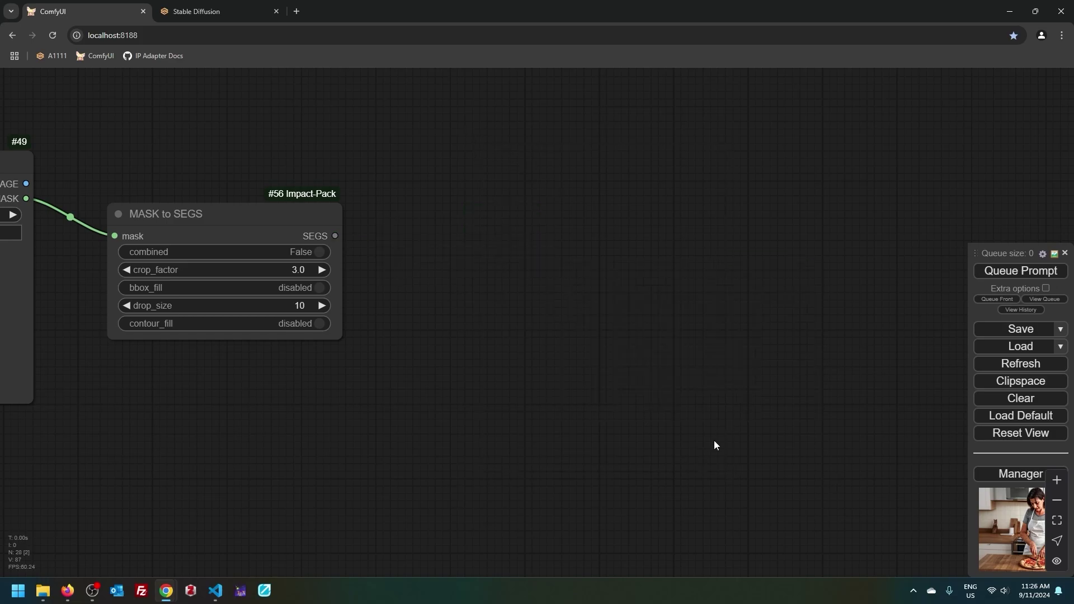
# Attach a SEGSPreview node to MASK to SEGS, link Load Image's IMAGE to fallback_image_opt, and queue the workflow
pyautogui.moveTo(334, 236); pyautogui.dragTo(447, 223)
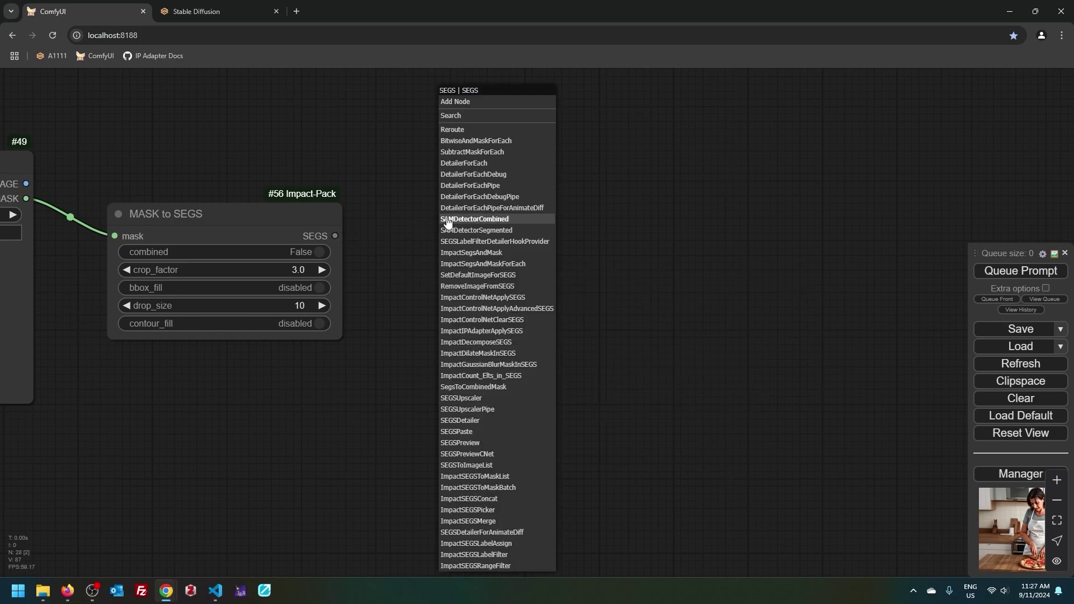
pyautogui.click(451, 442)
pyautogui.moveTo(26, 183); pyautogui.dragTo(451, 244)
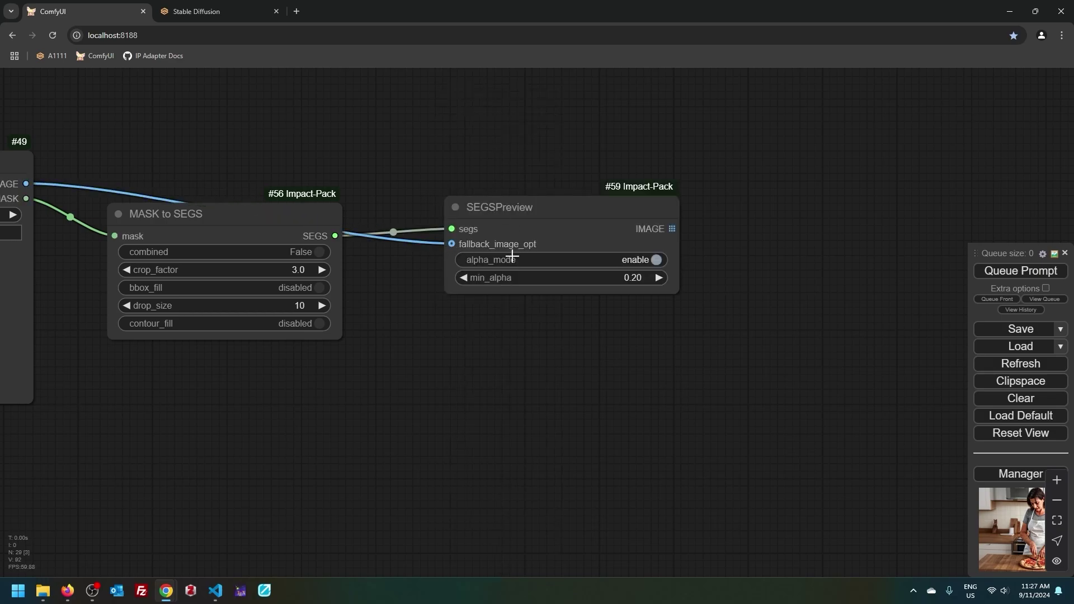
pyautogui.moveTo(580, 226); pyautogui.dragTo(563, 211)
pyautogui.hotkey('ctrl', 'Return')
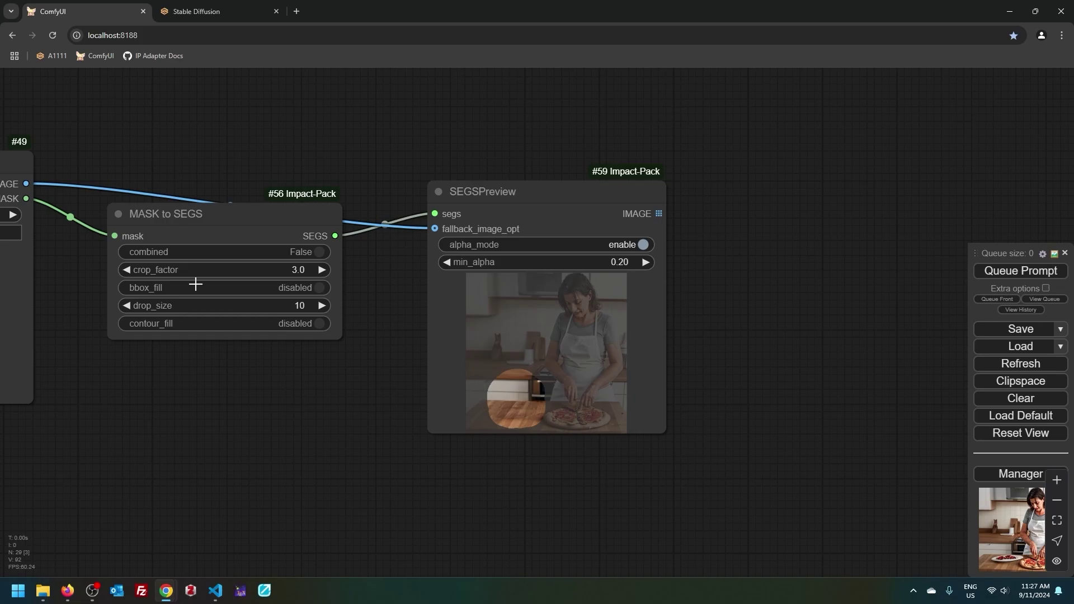
# Queue the workflow with the MASK to SEGS crop_factor set to 2.0, and again with it set to 1.5
pyautogui.click(293, 269)
pyautogui.write('2')
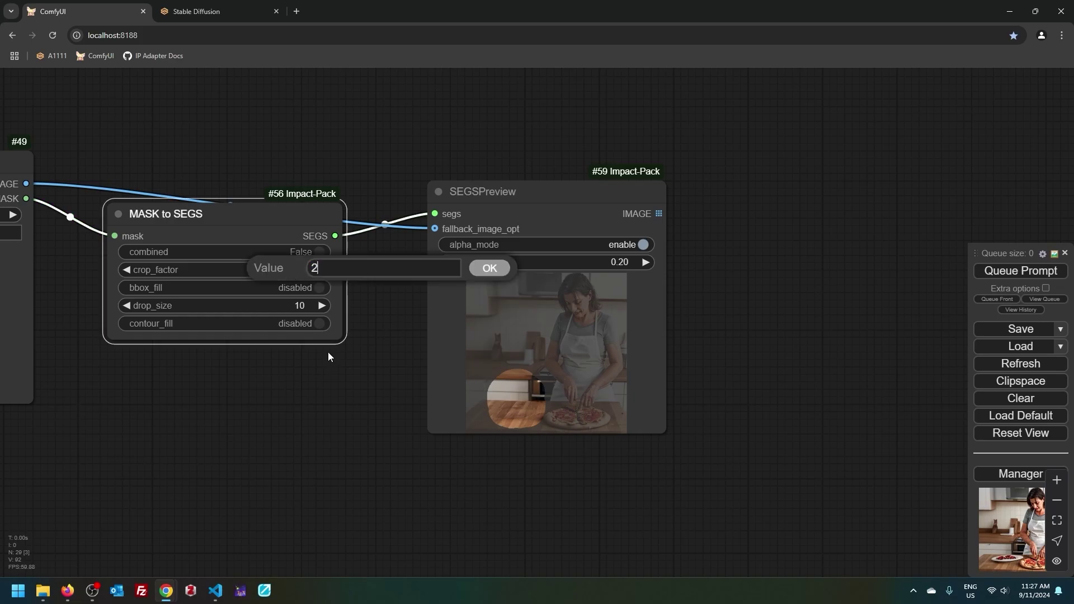
pyautogui.press('Return')
pyautogui.hotkey('ctrl', 'Return')
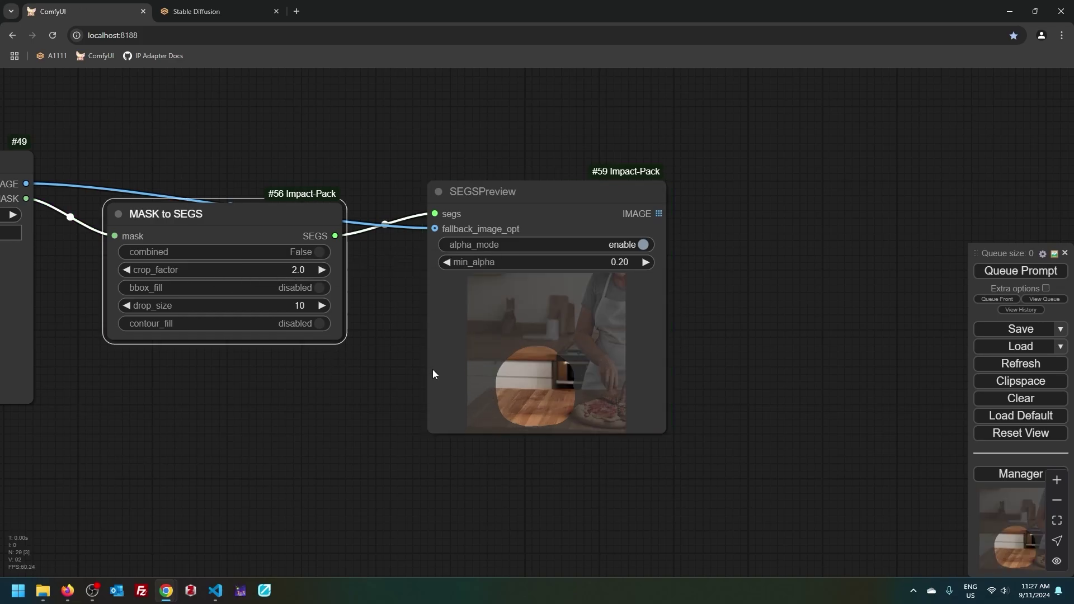
pyautogui.click(281, 269)
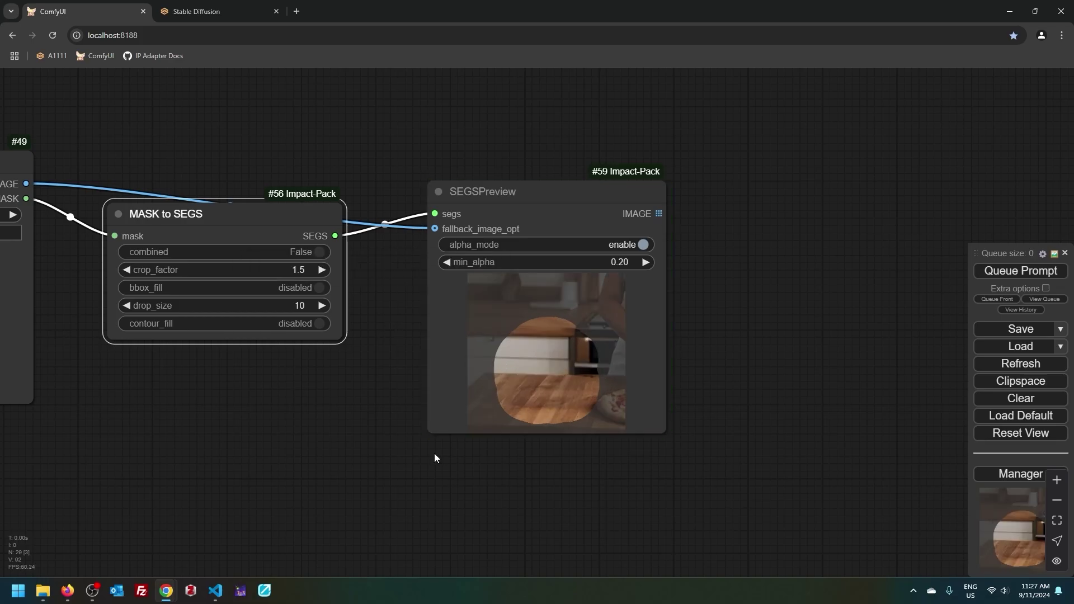
# Delete the SEGSPreview node
pyautogui.scroll(-5, 394, 442)
pyautogui.click(479, 310)
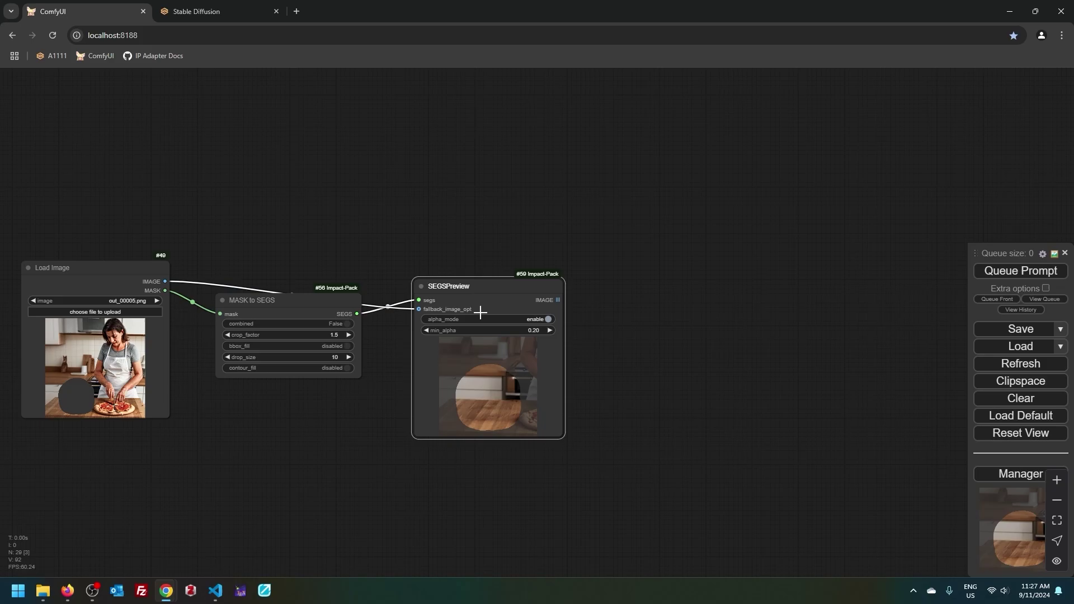
pyautogui.press('Delete')
# Add a Detailer (SEGS/pipe) node and connect Load Image's IMAGE and the SEGS output to its image and segs inputs
pyautogui.doubleClick(540, 321)
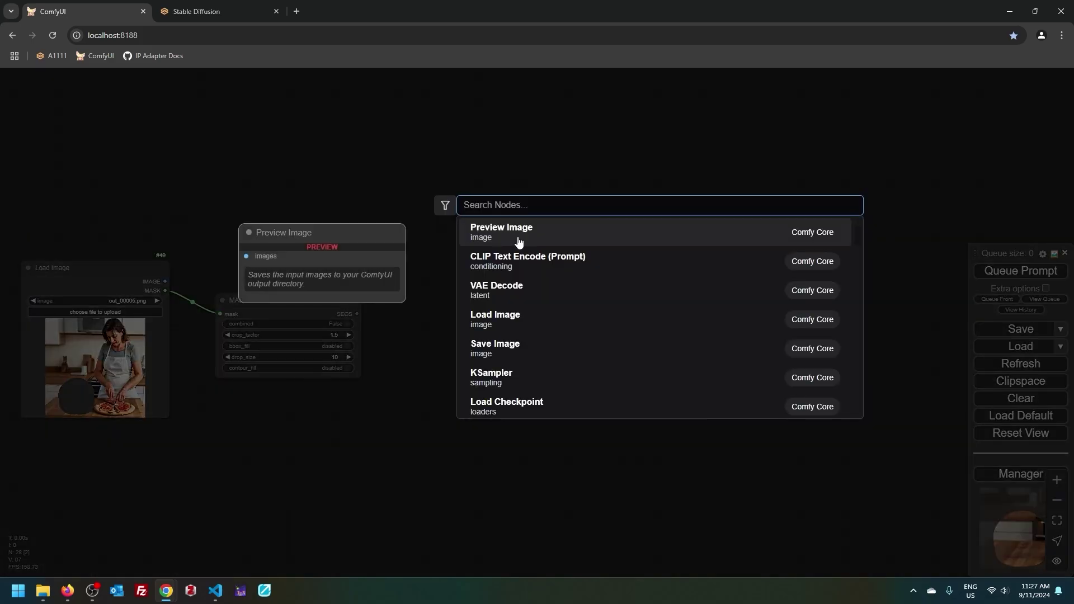
pyautogui.write('detailer')
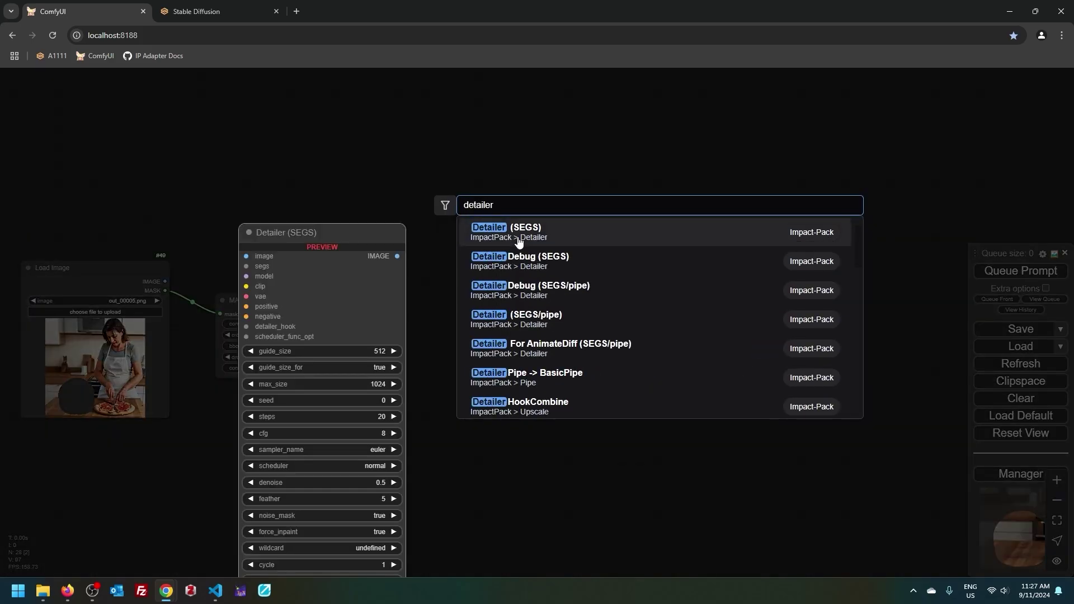
pyautogui.click(611, 323)
pyautogui.moveTo(165, 281); pyautogui.dragTo(482, 237)
pyautogui.moveTo(357, 314); pyautogui.dragTo(481, 246)
# Connect the third KSampler (pipe)'s BASIC_PIPE output directly to the Detailer's basic_pipe input
pyautogui.scroll(-5, 350, 205)
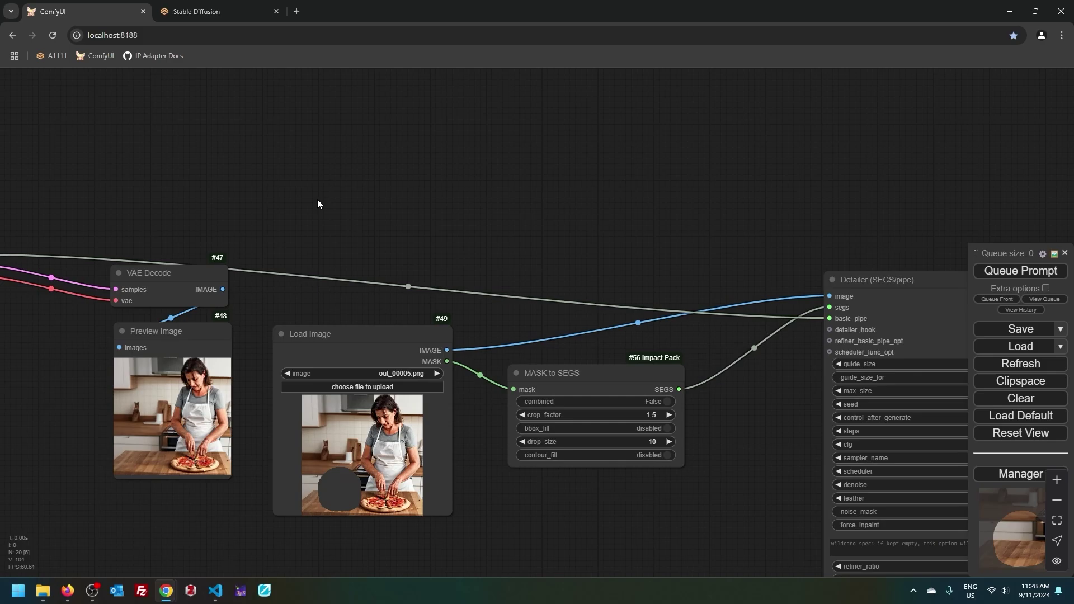
pyautogui.moveTo(318, 200); pyautogui.dragTo(408, 223)
pyautogui.scroll(-2, 408, 222)
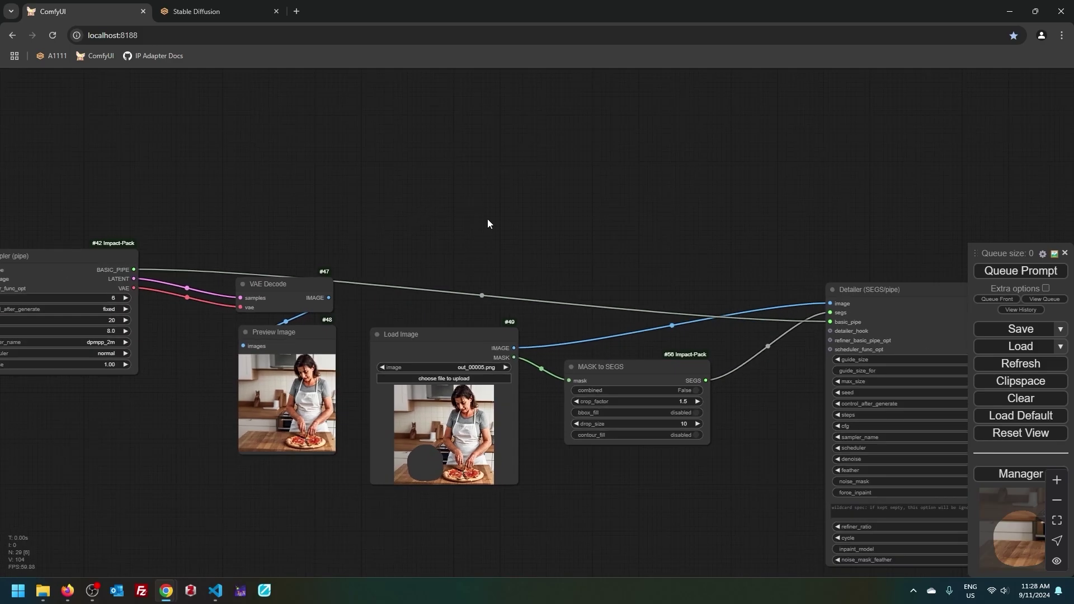
# Add a FromBasicPipe node fed by the third KSampler's BASIC_PIPE output, and a ToBasicPipe node beside it
pyautogui.scroll(3, 458, 222)
pyautogui.scroll(-3, 445, 220)
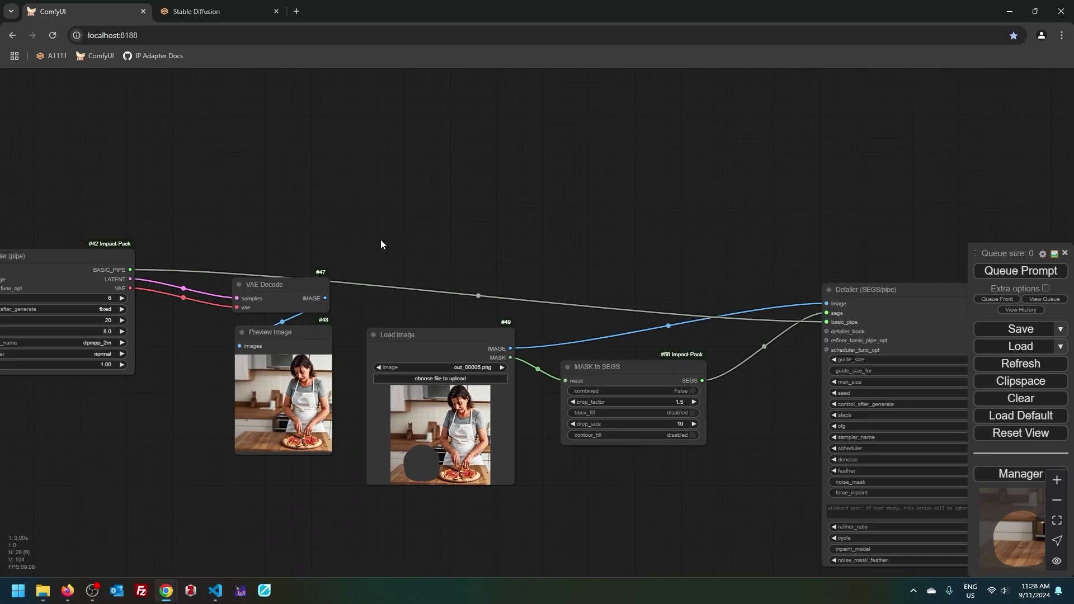
pyautogui.moveTo(130, 269); pyautogui.dragTo(382, 196)
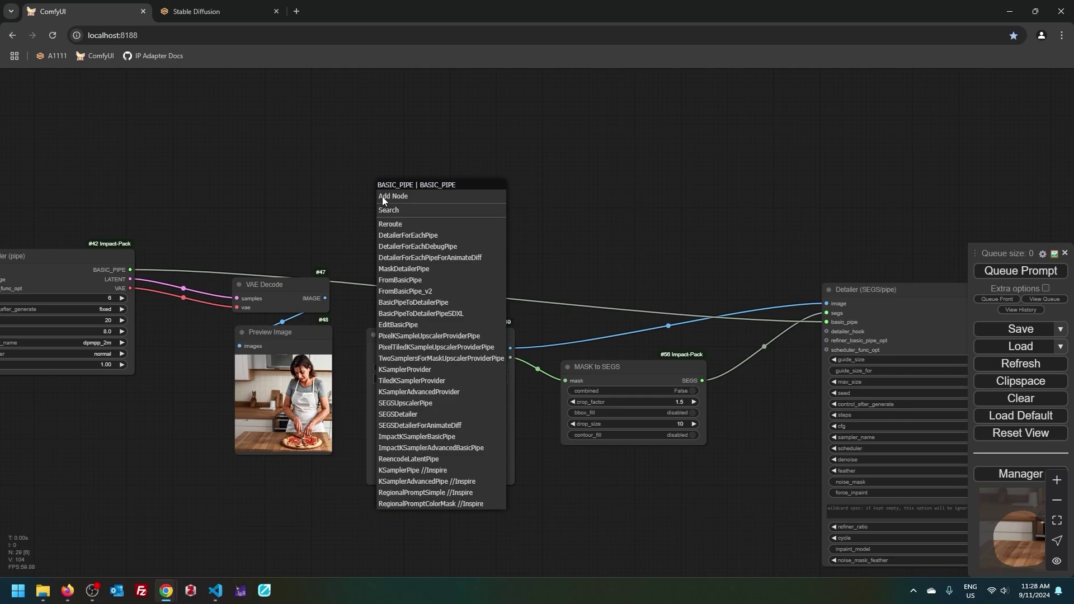
pyautogui.click(411, 280)
pyautogui.doubleClick(581, 192)
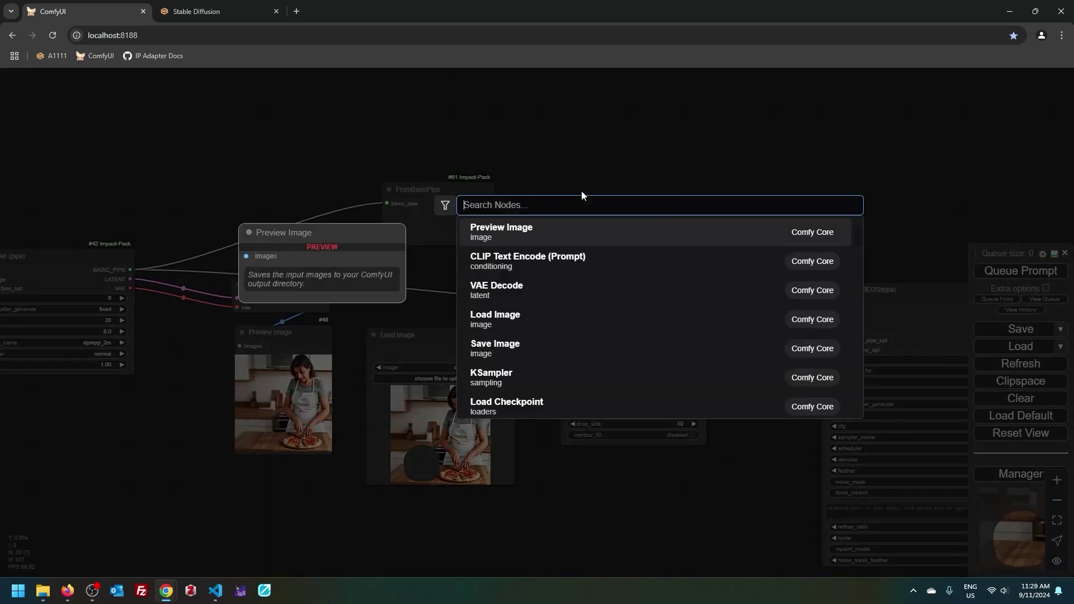
pyautogui.write('toba')
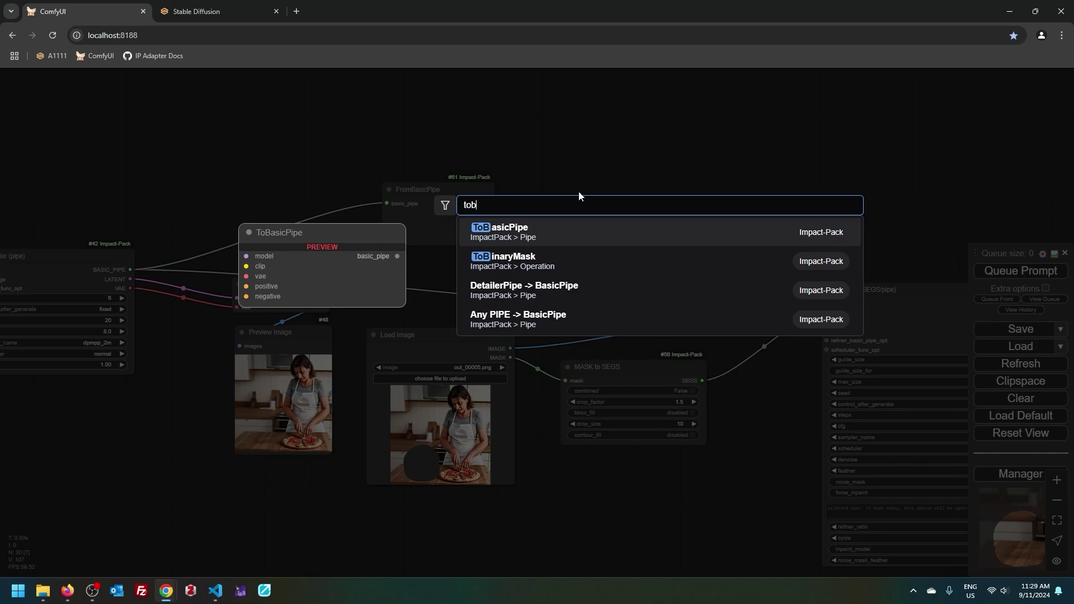
pyautogui.press('Return')
# Link FromBasicPipe's model, clip, vae, positive and negative outputs to ToBasicPipe, and its basic_pipe output to the Detailer
pyautogui.moveTo(490, 203); pyautogui.dragTo(586, 198)
pyautogui.moveTo(489, 212); pyautogui.dragTo(586, 206)
pyautogui.moveTo(490, 221); pyautogui.dragTo(585, 215)
pyautogui.moveTo(490, 231); pyautogui.dragTo(586, 225)
pyautogui.moveTo(489, 240); pyautogui.dragTo(586, 234)
pyautogui.moveTo(689, 198); pyautogui.dragTo(827, 322)
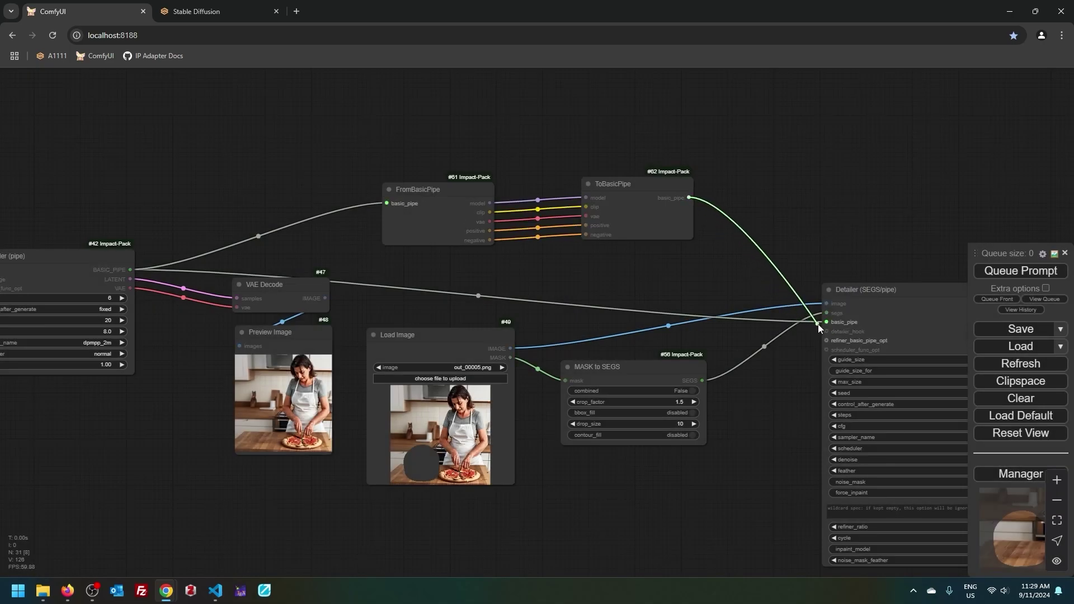
# Move the FromBasicPipe and ToBasicPipe nodes higher above the chain with room between them
pyautogui.moveTo(531, 267); pyautogui.dragTo(592, 395)
pyautogui.moveTo(527, 329); pyautogui.dragTo(429, 209)
pyautogui.moveTo(695, 314); pyautogui.dragTo(632, 194)
pyautogui.click(510, 276)
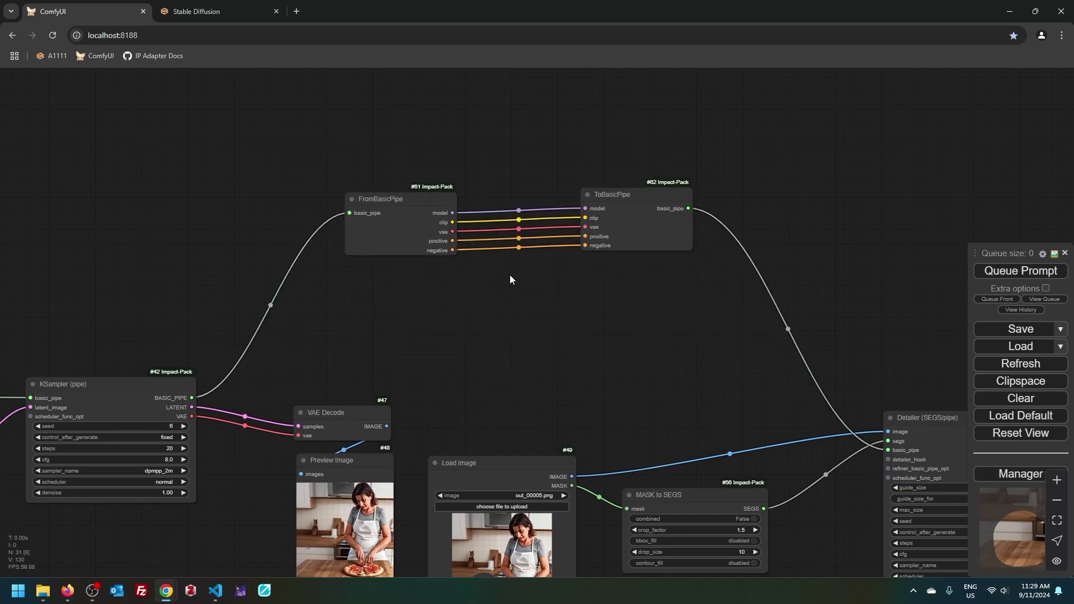
# Add a CLIP Text Encode node fed by FromBasicPipe's clip output and title it New Positive Prompt
pyautogui.moveTo(452, 222); pyautogui.dragTo(507, 281)
pyautogui.click(531, 141)
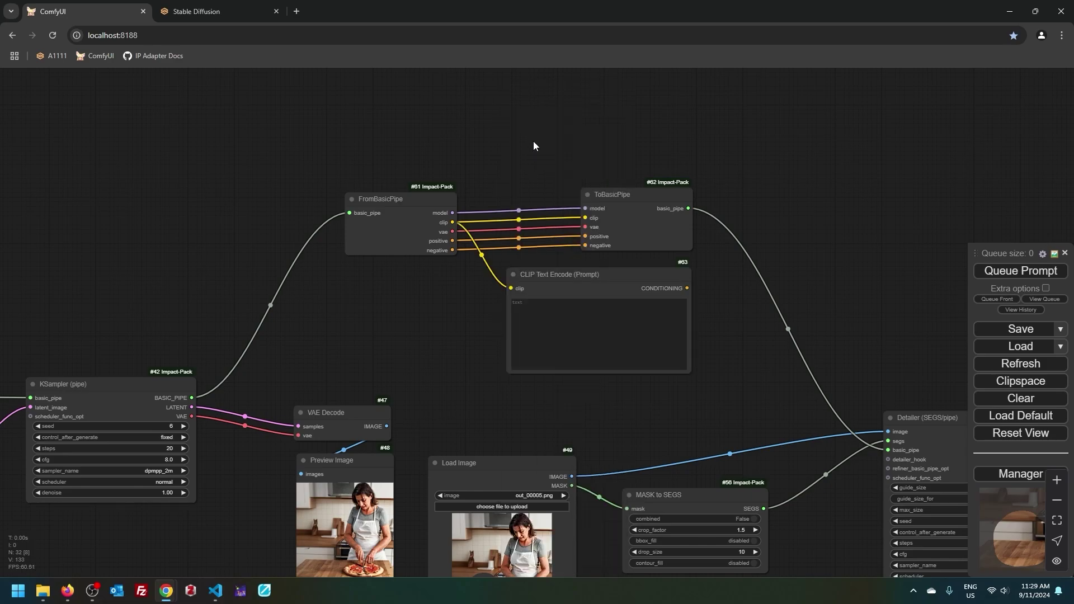
pyautogui.moveTo(597, 277); pyautogui.dragTo(508, 304)
pyautogui.doubleClick(480, 306)
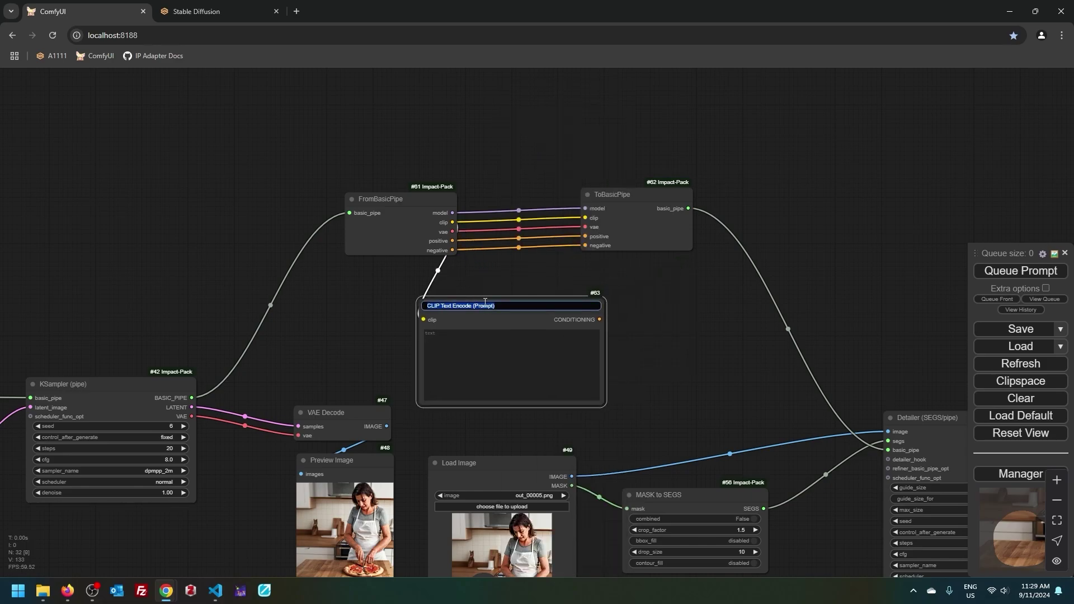
pyautogui.write('New Positive Prompt')
pyautogui.press('Return')
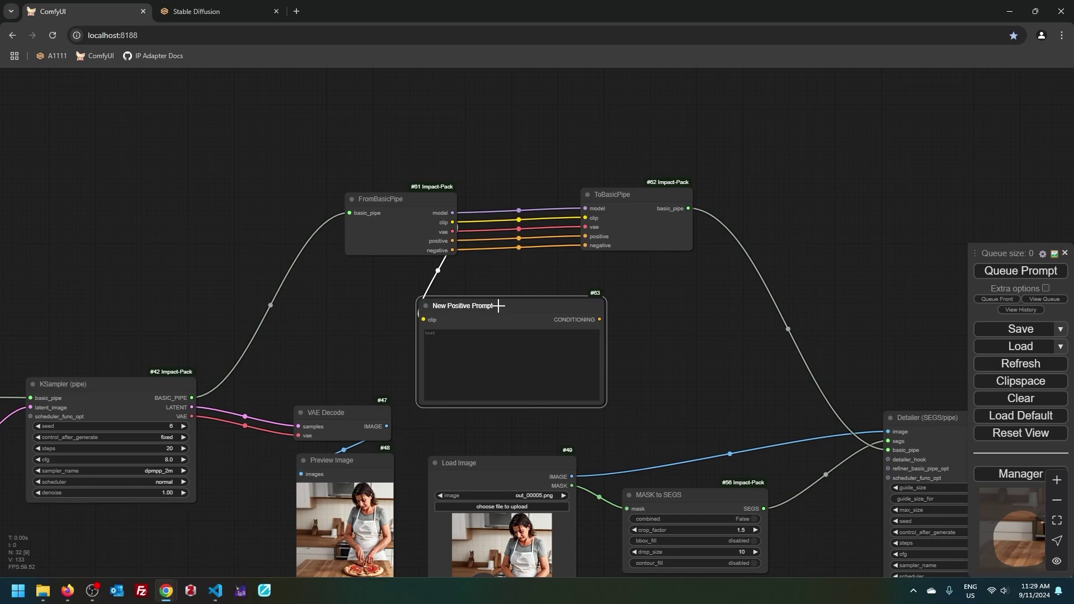
# Shrink the New Positive Prompt node, connect its CONDITIONING to ToBasicPipe's positive input, and space out the ToBasicPipe node
pyautogui.moveTo(601, 402); pyautogui.dragTo(551, 366)
pyautogui.moveTo(548, 320); pyautogui.dragTo(589, 237)
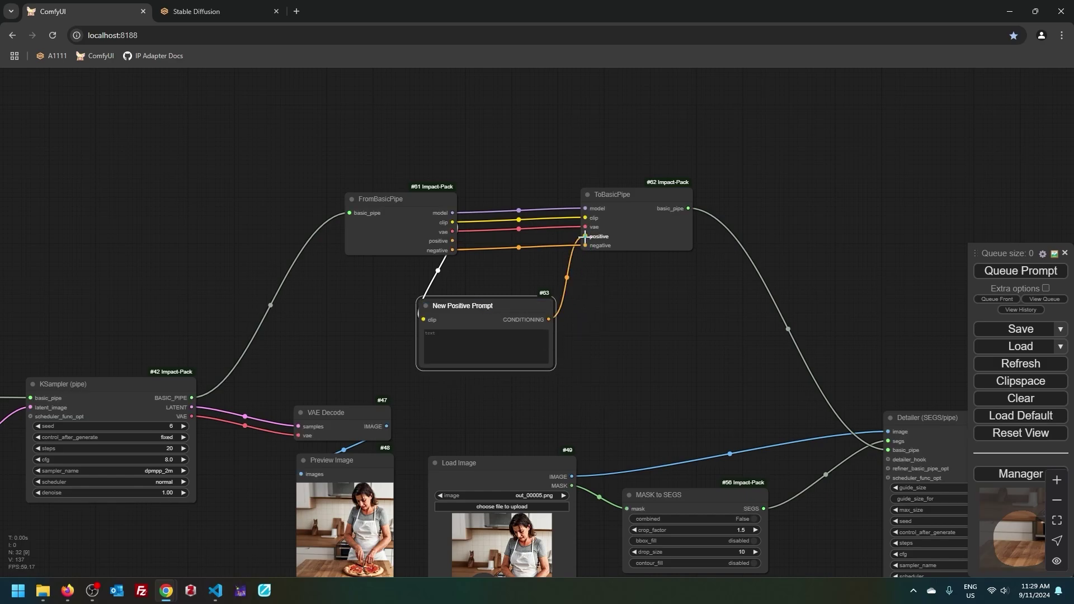
pyautogui.moveTo(659, 201); pyautogui.dragTo(661, 201)
pyautogui.moveTo(662, 201); pyautogui.dragTo(754, 206)
# Group the FromBasicPipe, New Positive Prompt and ToBasicPipe nodes and title the group Prompt Replace
pyautogui.rightClick(756, 344)
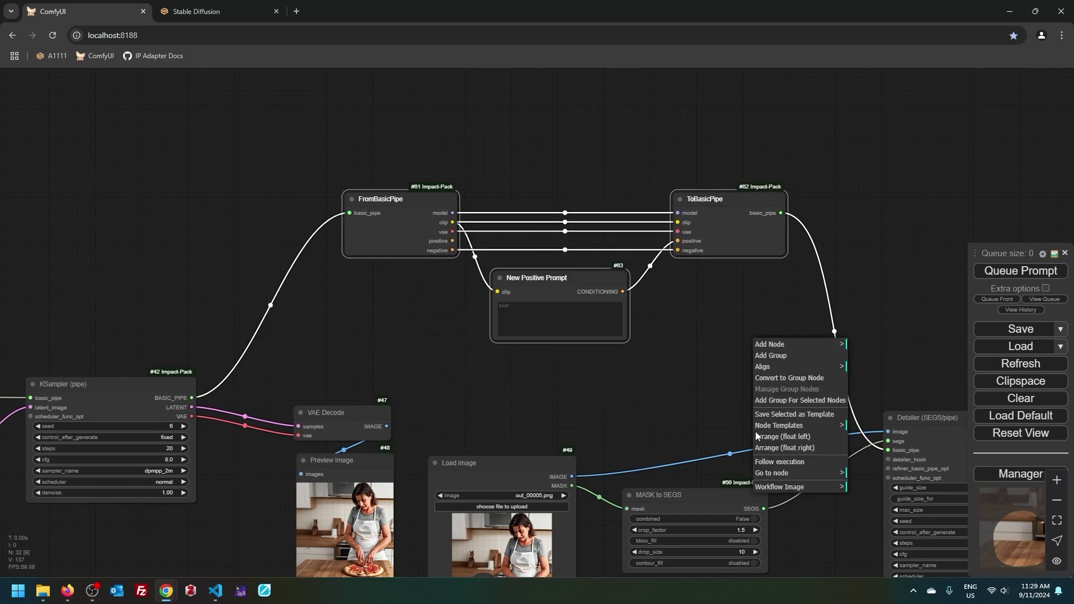
pyautogui.click(757, 405)
pyautogui.click(360, 180)
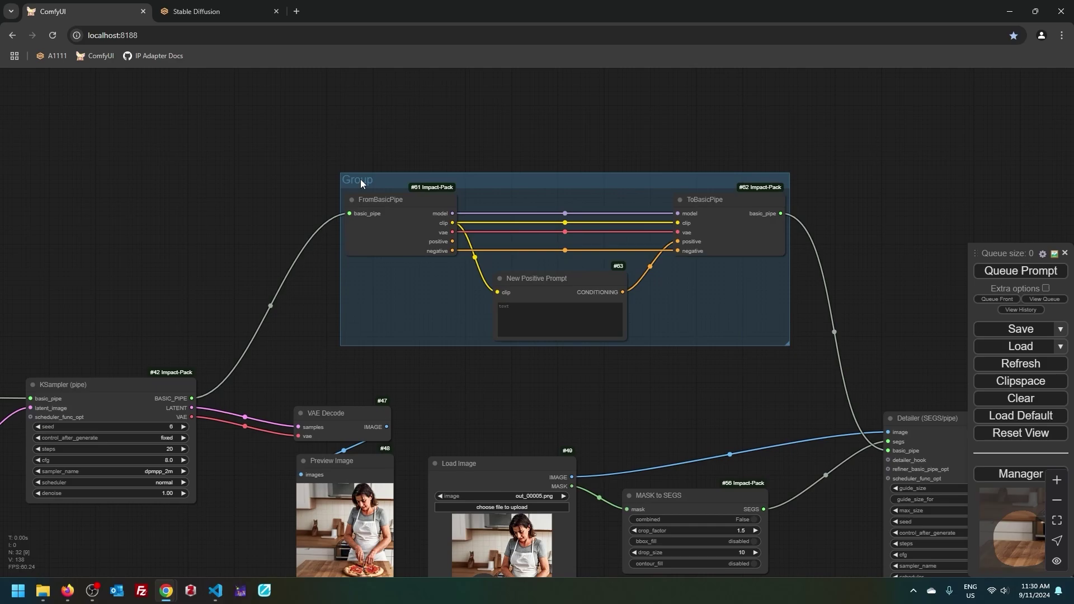
pyautogui.doubleClick(359, 180)
pyautogui.write('Prompt Replace')
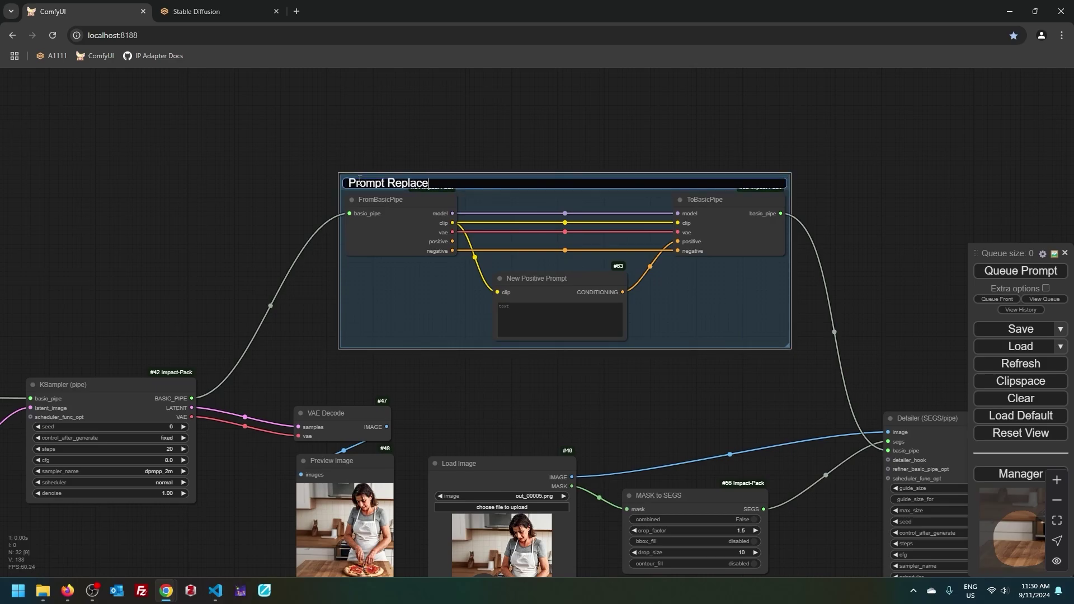
pyautogui.press('Return')
# Paste the copied prompt text into the New Positive Prompt node
pyautogui.scroll(-2, 464, 193)
pyautogui.moveTo(464, 193); pyautogui.dragTo(408, 252)
pyautogui.moveTo(485, 273); pyautogui.dragTo(465, 218)
pyautogui.scroll(11, 476, 377)
pyautogui.click(347, 230)
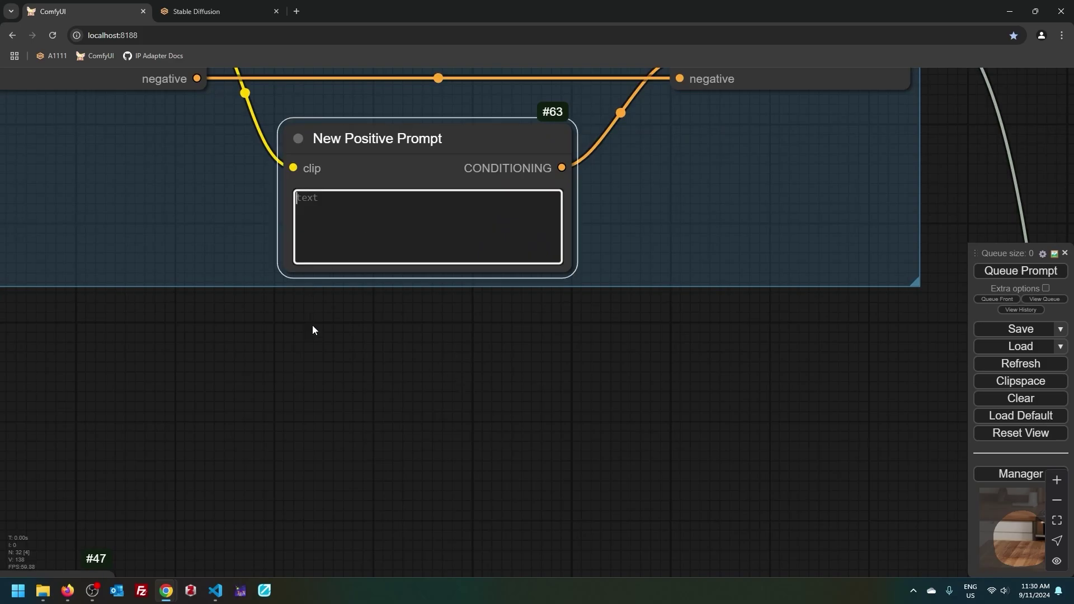
pyautogui.hotkey('ctrl', 'v')
pyautogui.click(377, 349)
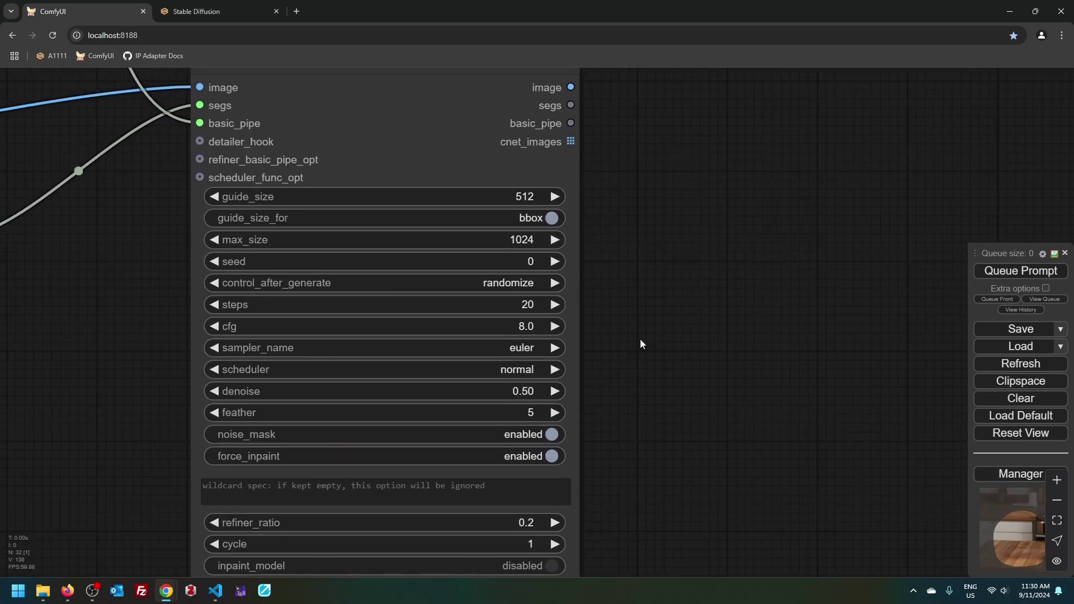
# Set the Detailer's control_after_generate to fixed and its sampler_name to dpmpp_2m
pyautogui.click(509, 282)
pyautogui.click(509, 273)
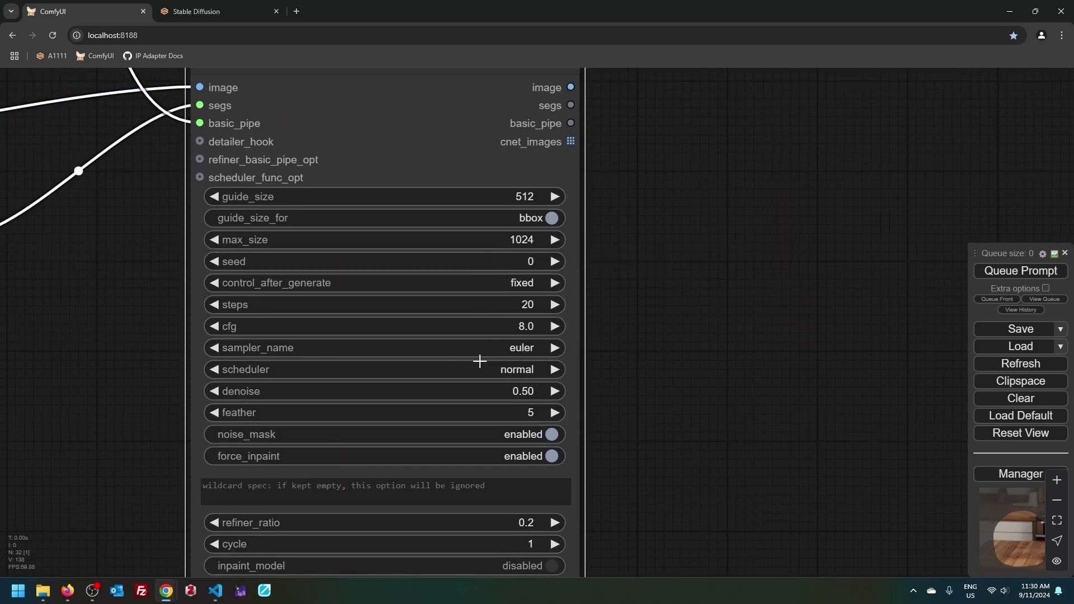
pyautogui.click(530, 348)
pyautogui.click(520, 447)
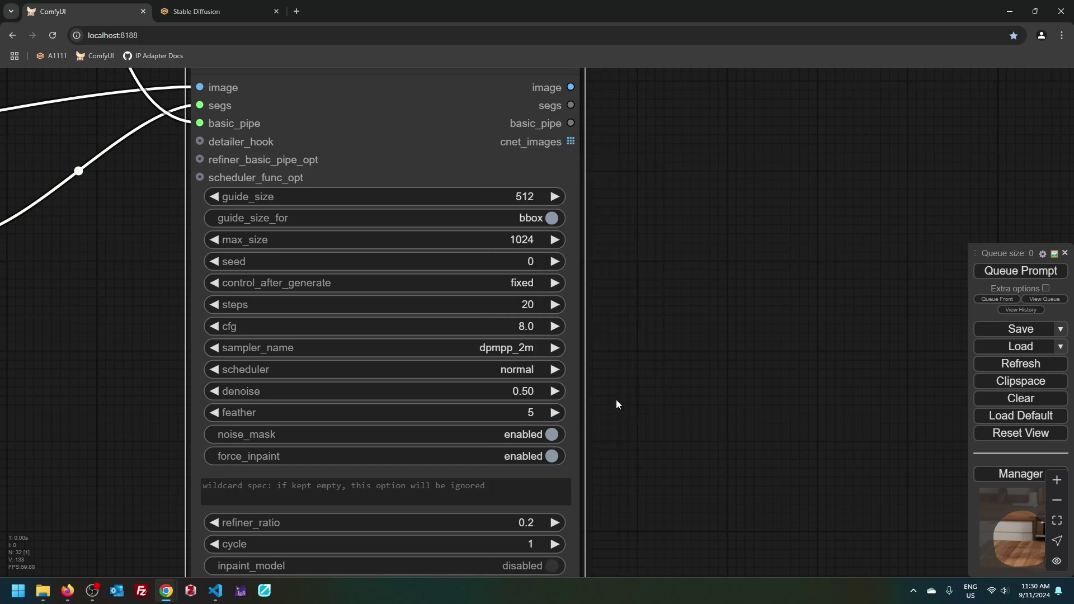
# Set the Detailer's max_size to 768 and its denoise to 1
pyautogui.click(522, 239)
pyautogui.write('768')
pyautogui.press('Return')
pyautogui.click(792, 335)
pyautogui.click(459, 389)
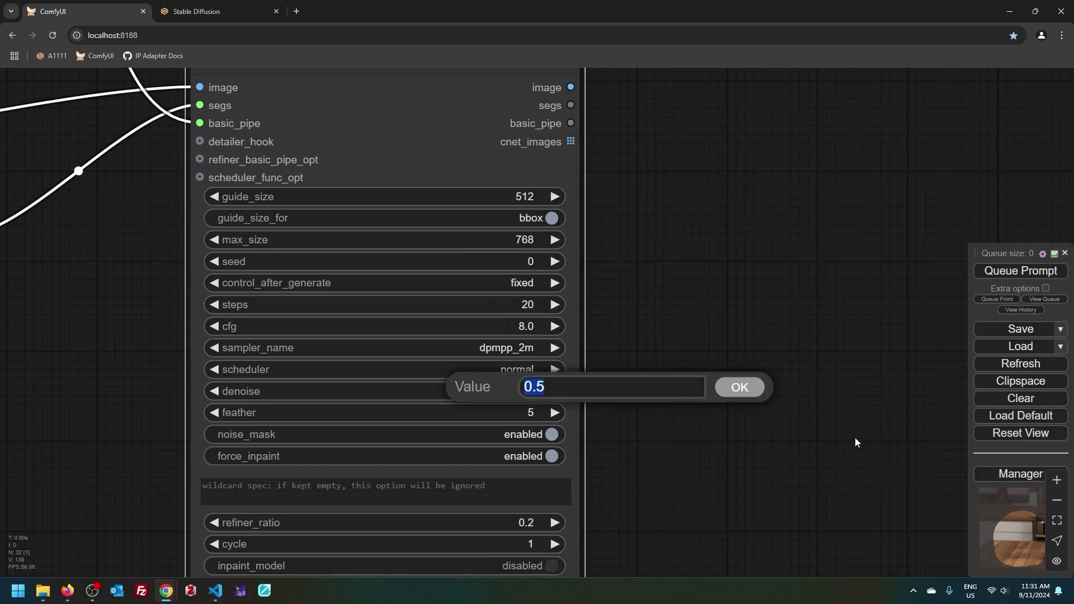
pyautogui.write('1')
pyautogui.press('Return')
pyautogui.click(797, 429)
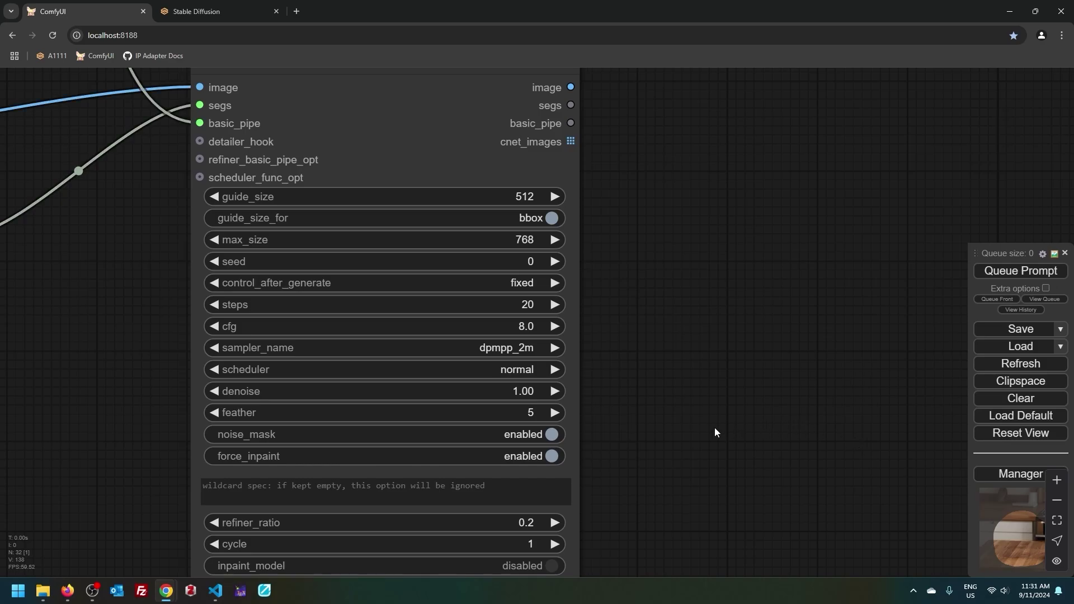
# Enable the inpaint_model option on the Detailer (SEGS/pipe) node
pyautogui.scroll(-5, 714, 431)
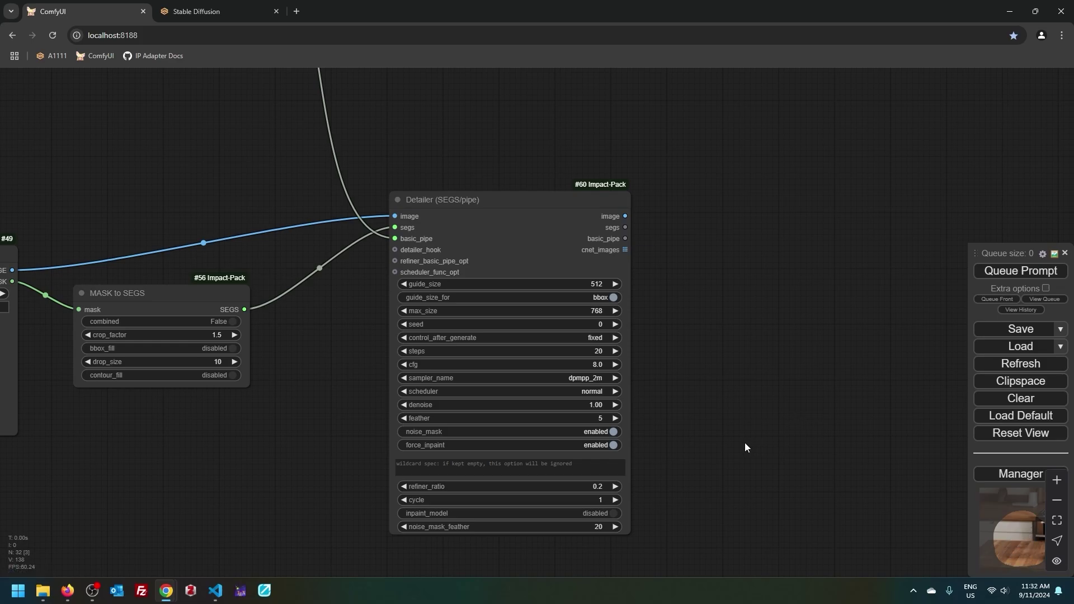
pyautogui.moveTo(734, 450); pyautogui.dragTo(723, 274)
pyautogui.scroll(3, 654, 341)
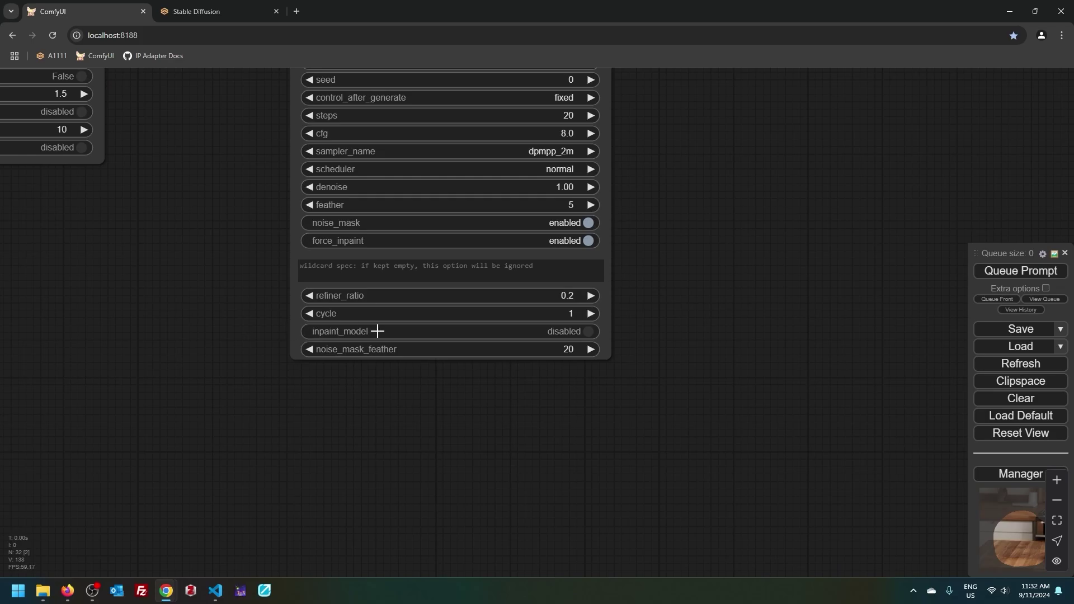
pyautogui.click(588, 331)
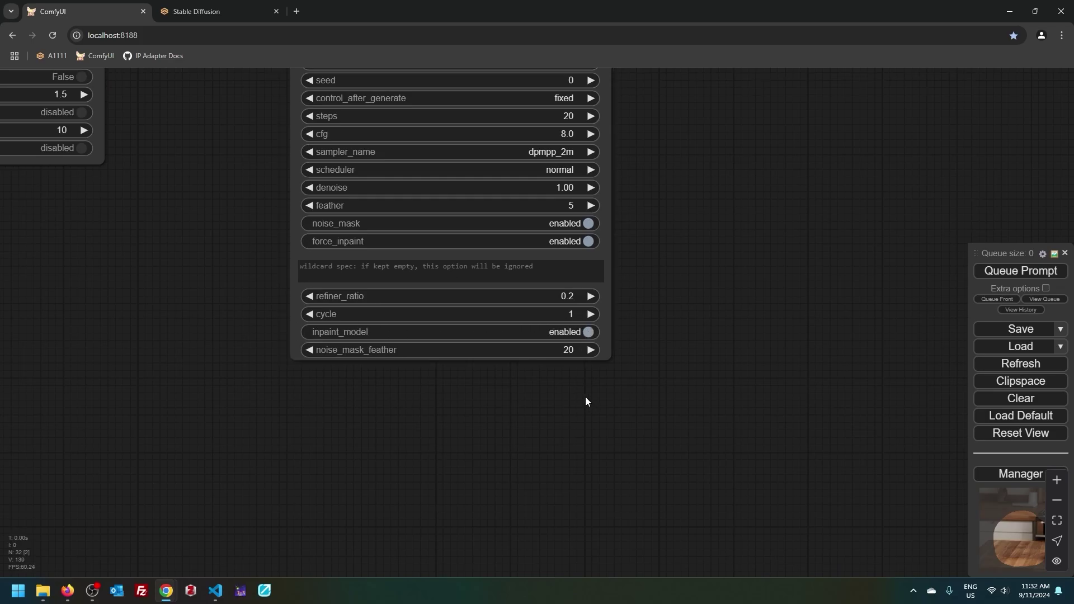
# Add a Preview Image node connected to the Detailer's image output and place it with some space beside the Detailer
pyautogui.scroll(-5, 674, 296)
pyautogui.moveTo(747, 230); pyautogui.dragTo(446, 357)
pyautogui.scroll(3, 374, 236)
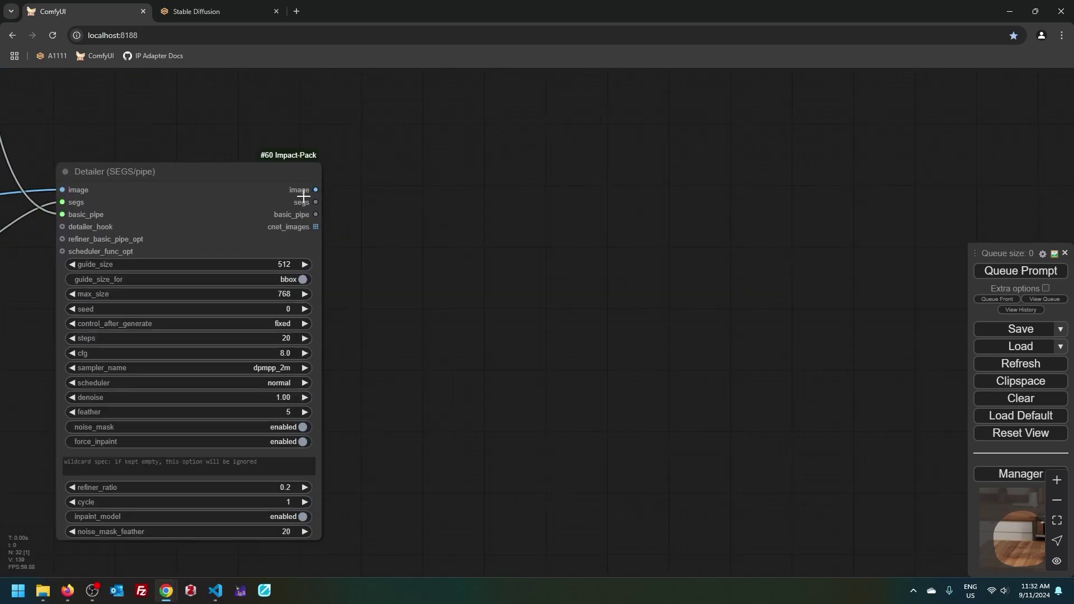
pyautogui.moveTo(316, 189); pyautogui.dragTo(409, 210)
pyautogui.click(426, 174)
pyautogui.moveTo(496, 204); pyautogui.dragTo(603, 188)
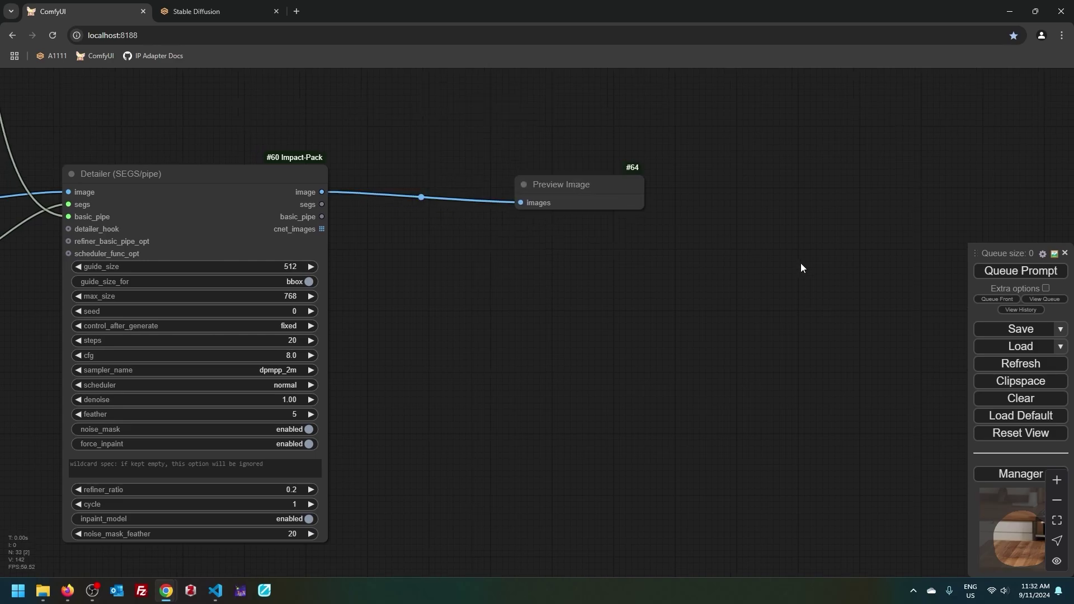